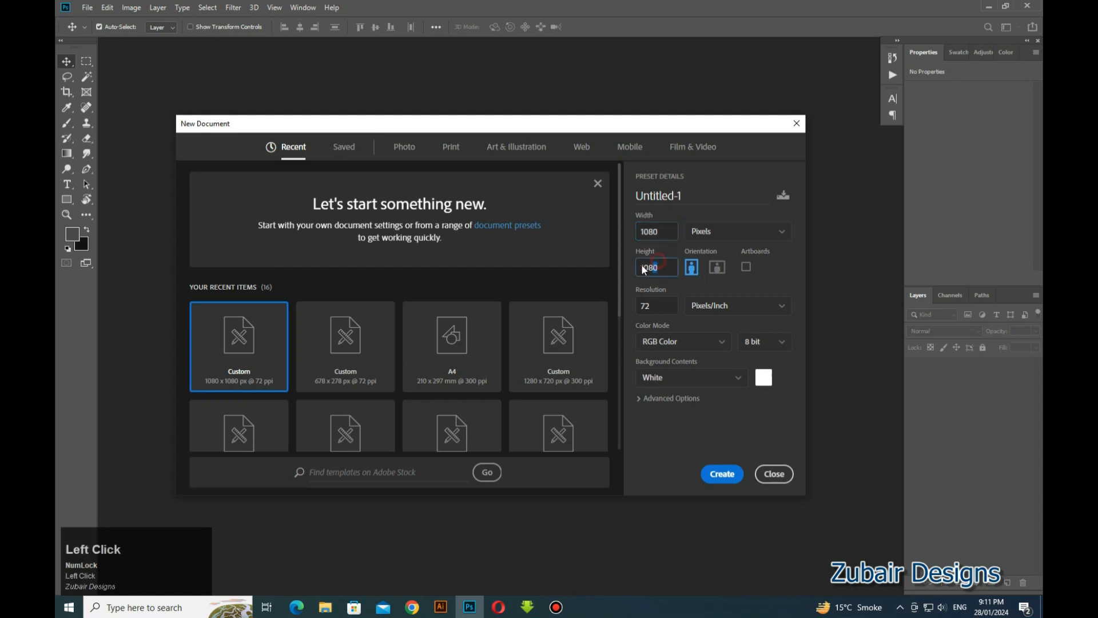
Step: Create a 1080 × 1080 pixel document at 72 ppi and fill its background with a vertical dark grey to near-black gradient
click(653, 304)
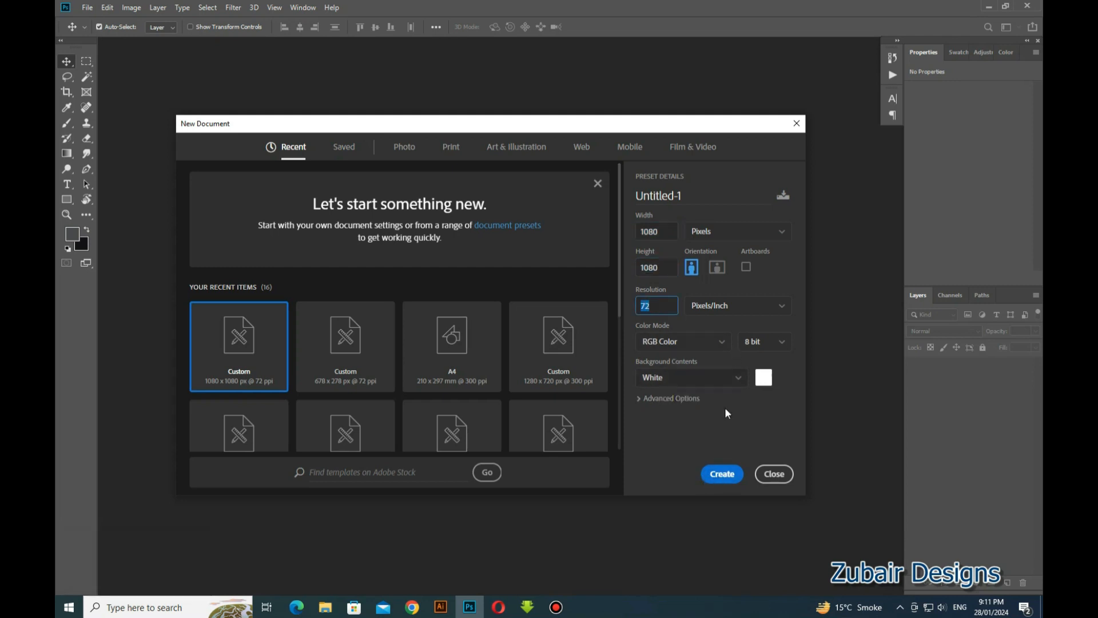
click(722, 474)
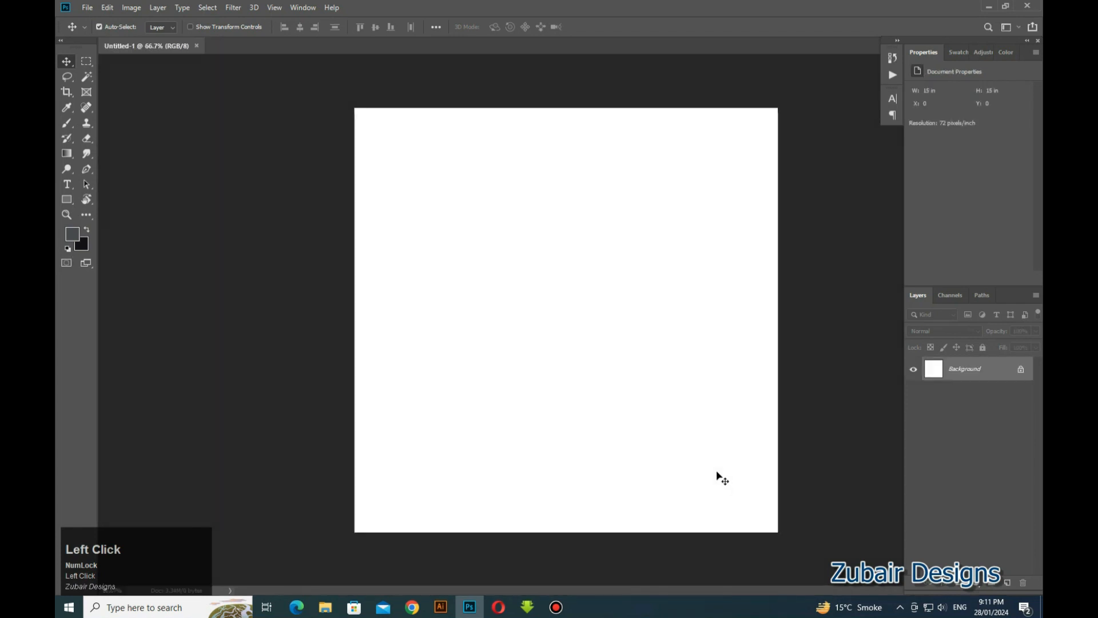
key(g)
click(70, 153)
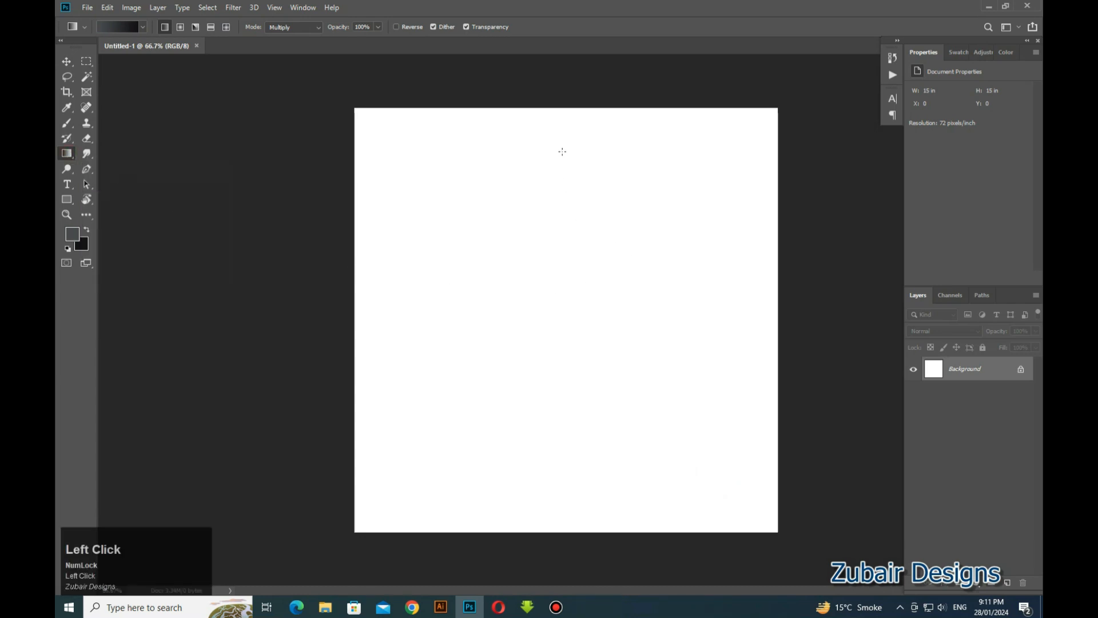
key(ctrl+z)
drag(565, 112, 564, 525)
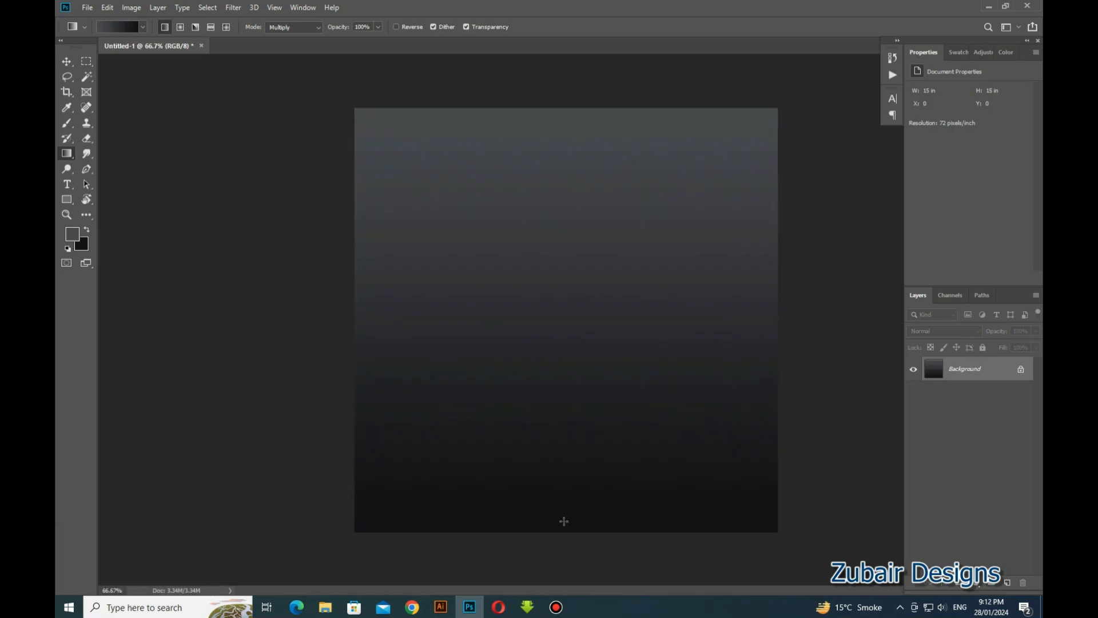
Step: Add a new empty layer above the background and ready the Painter 2 brush at 700 px
click(1006, 583)
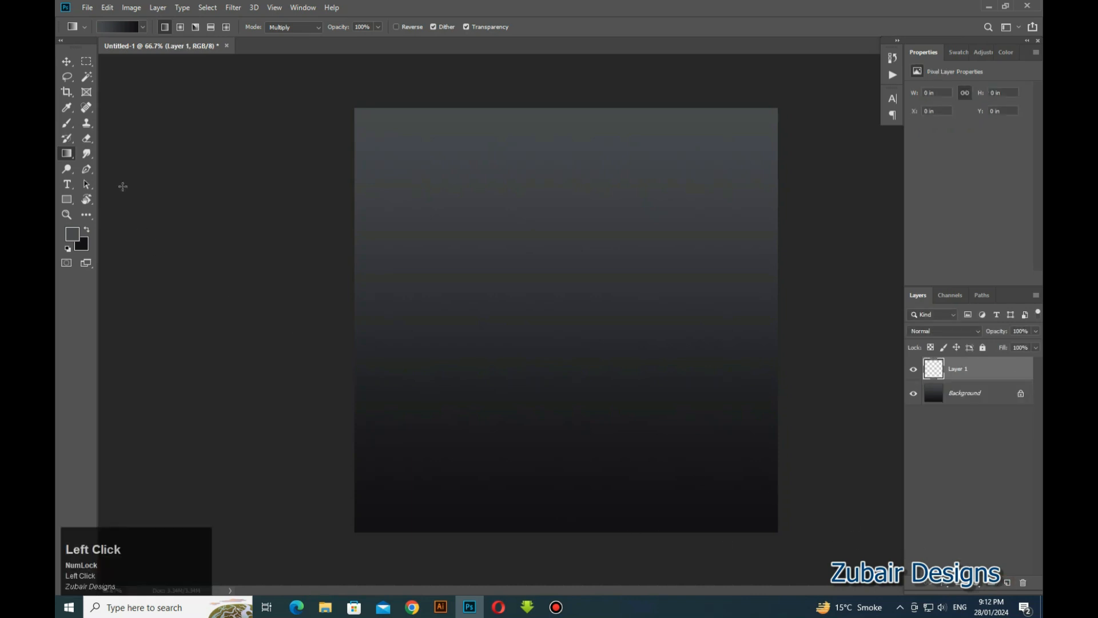
key(b)
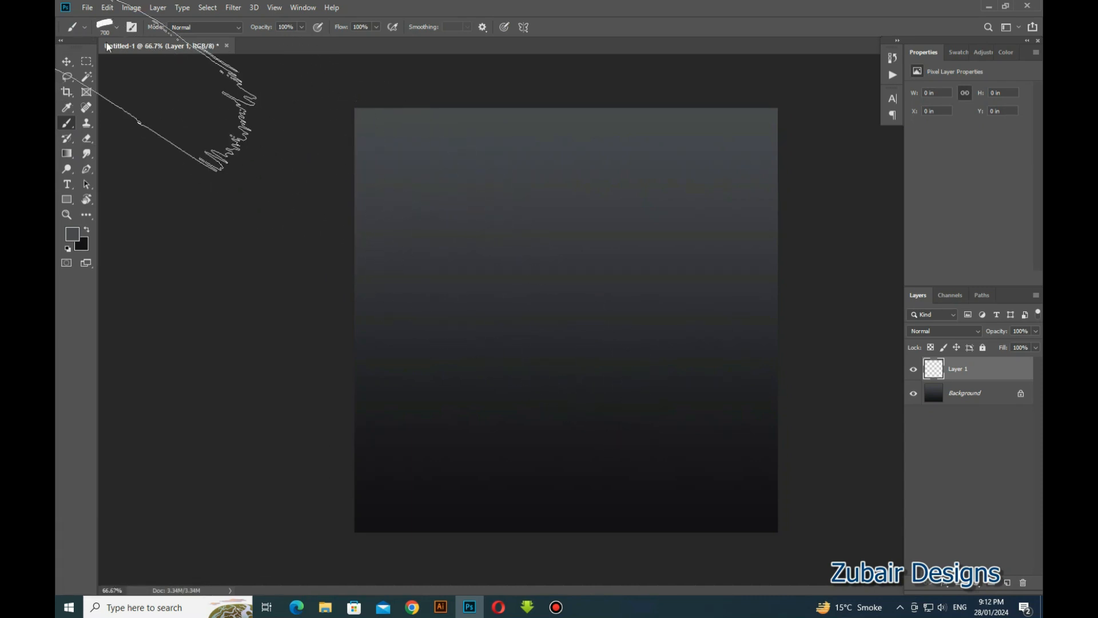
click(117, 29)
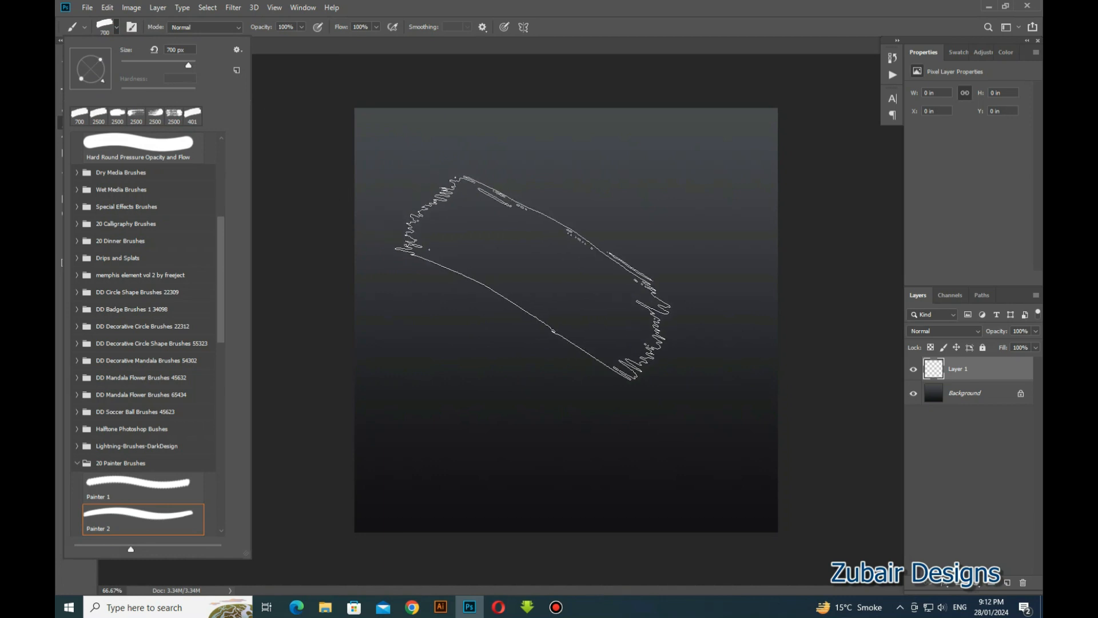
click(533, 277)
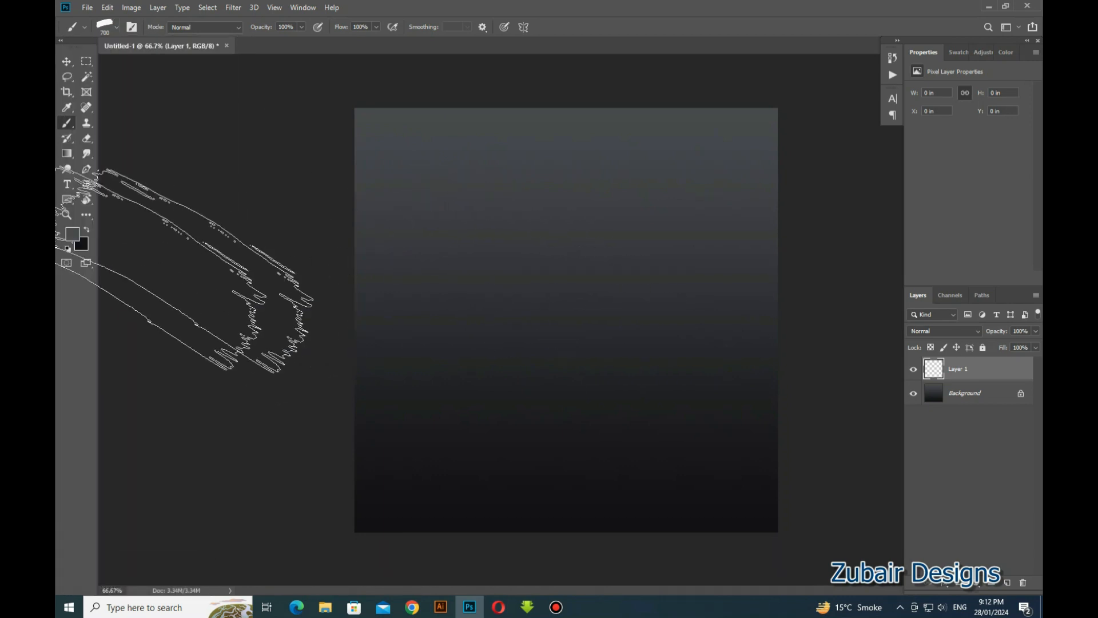
Step: Set the foreground colour to ffb406 and stamp a single brush stroke near the centre of the canvas
click(71, 240)
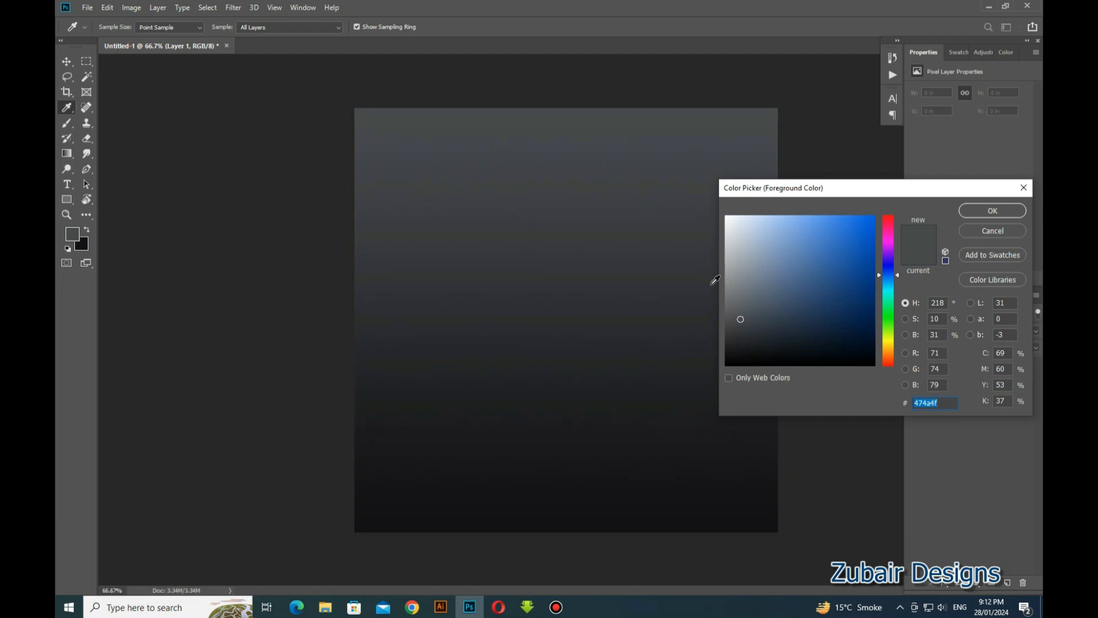
text(ffb)
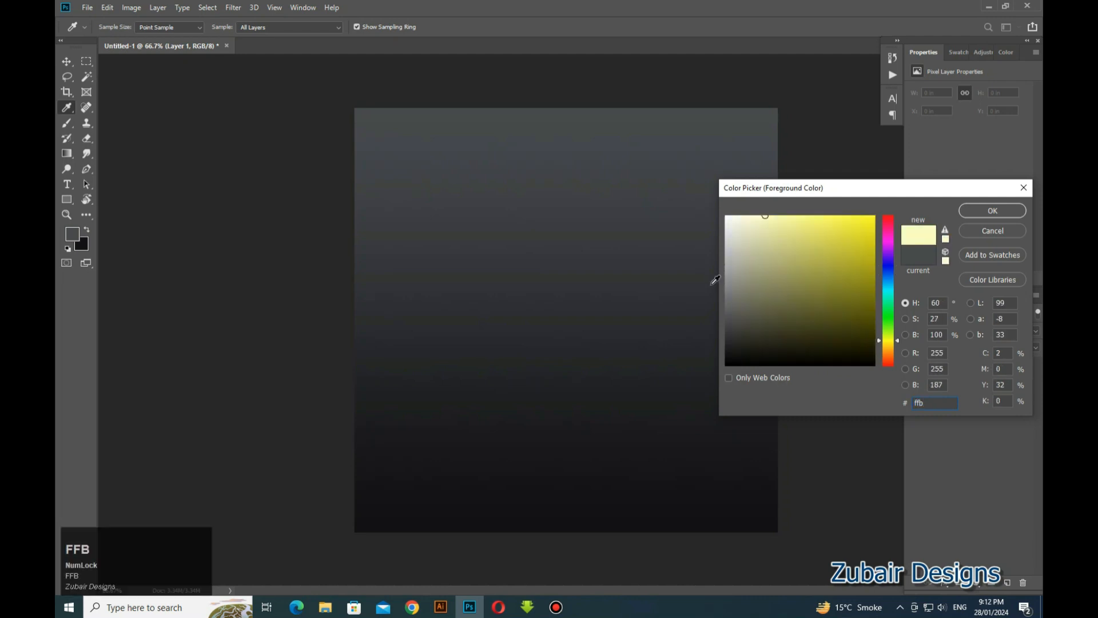
text(406)
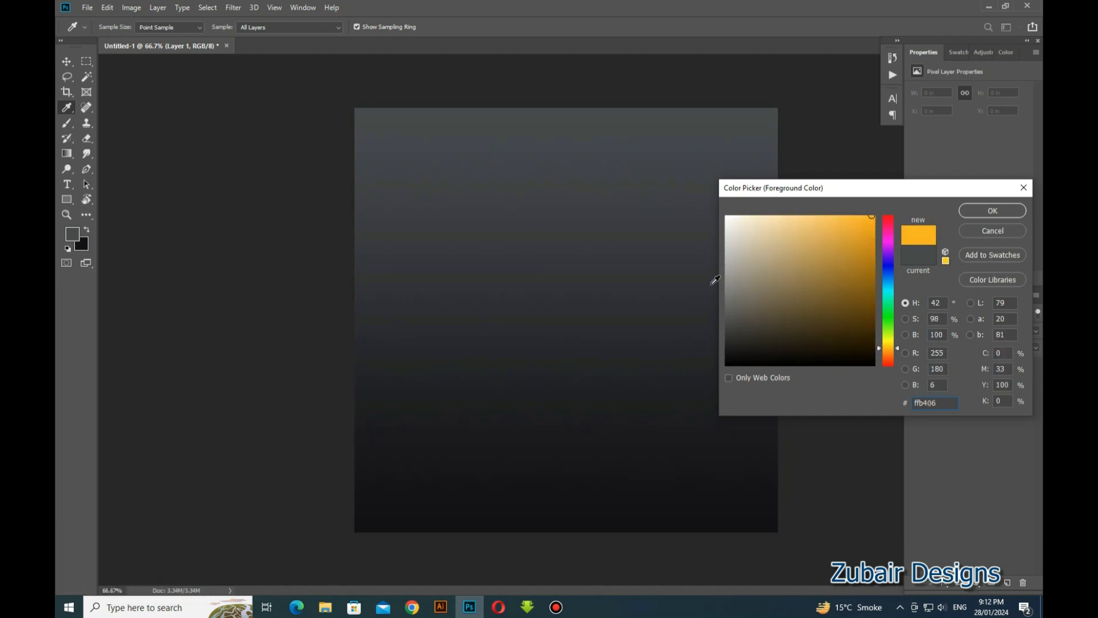
key(Return)
key(b)
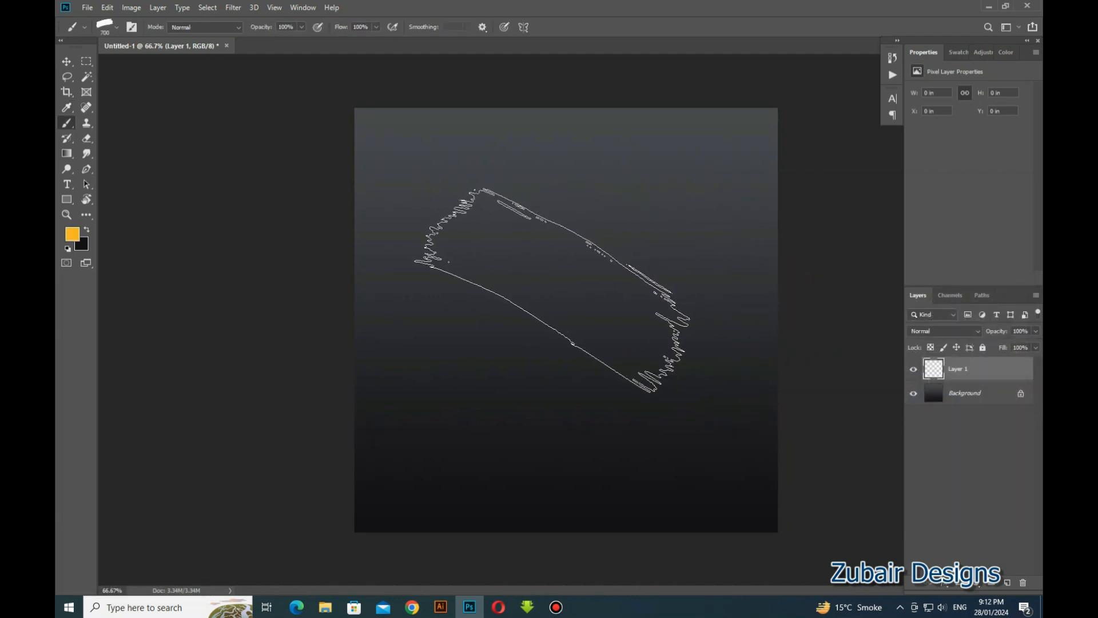
click(552, 290)
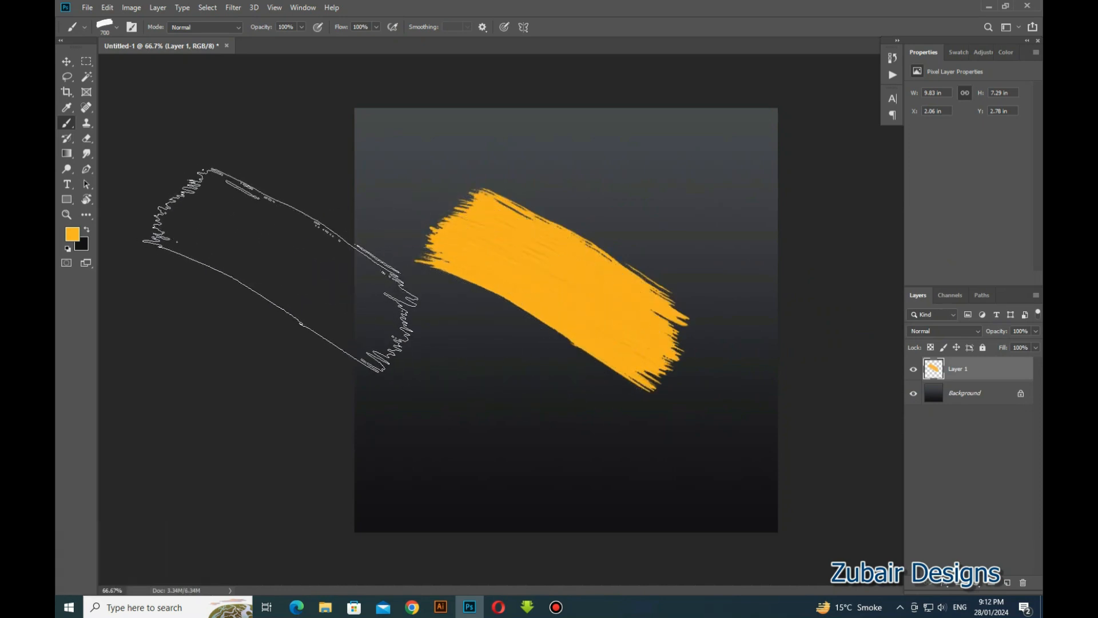
Step: Move the orange stroke into the canvas's upper-left corner and rotate it about 5.8° so only its ragged end shows
key(v)
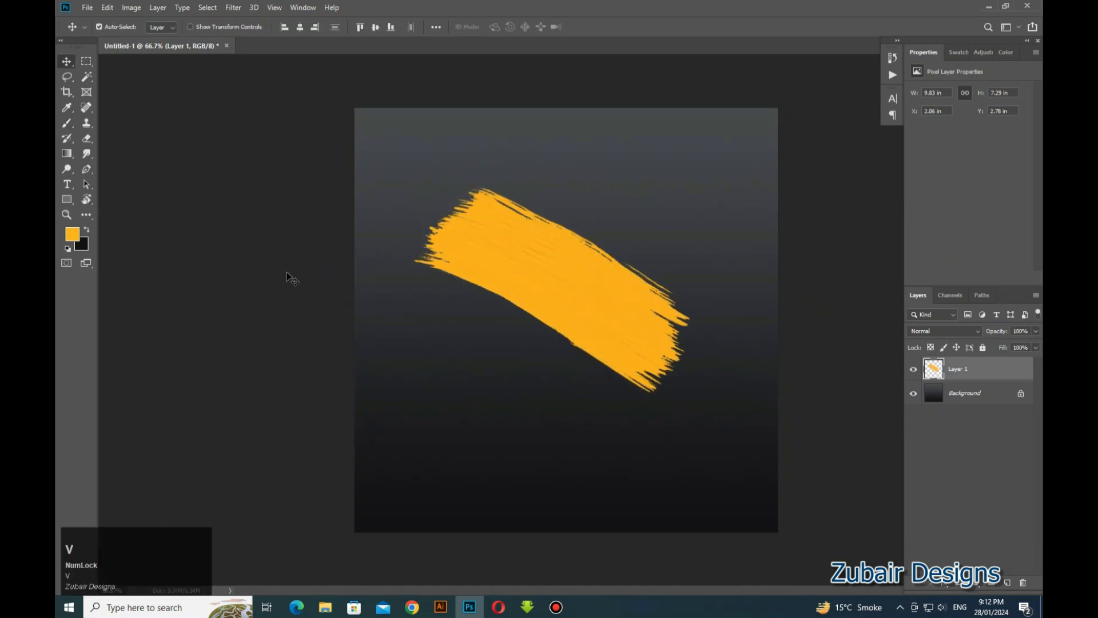
click(521, 280)
mouse_move(610, 319)
mouse_down()
mouse_move(477, 195)
mouse_move(406, 143)
mouse_move(368, 142)
mouse_move(395, 161)
mouse_move(387, 143)
mouse_move(375, 147)
mouse_up()
key(ctrl+t)
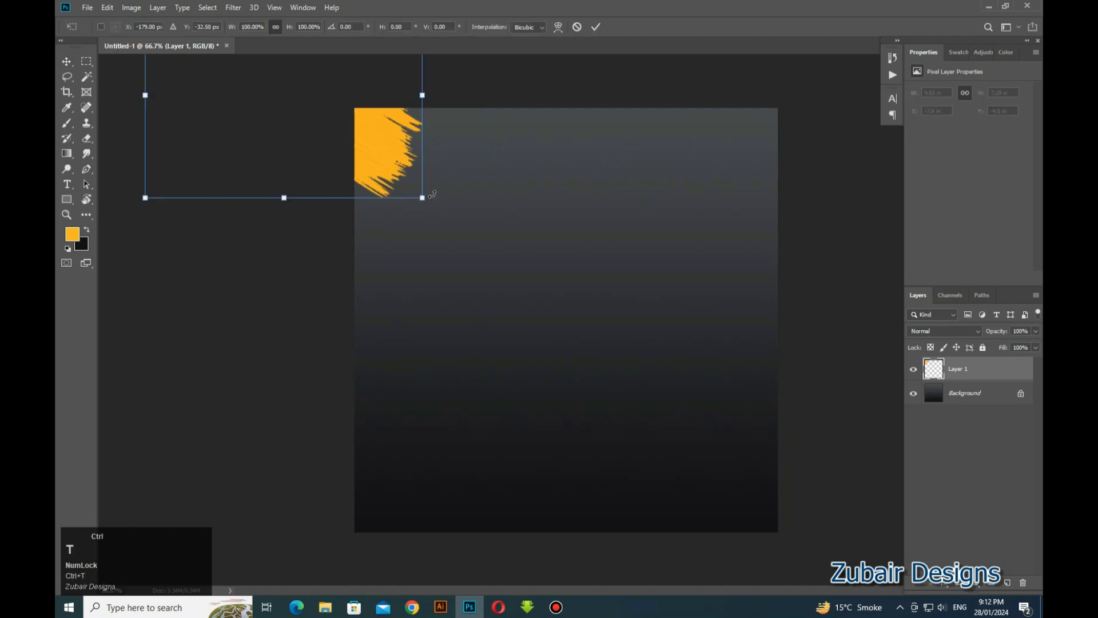
drag(446, 213, 445, 234)
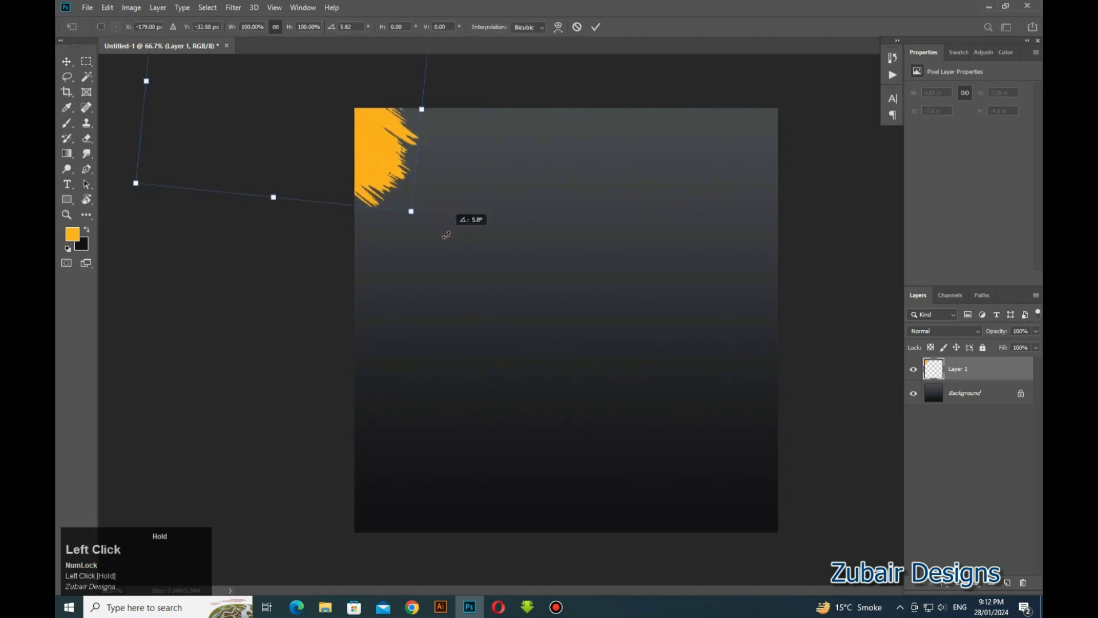
key(Return)
drag(403, 186, 376, 154)
key(ctrl+t)
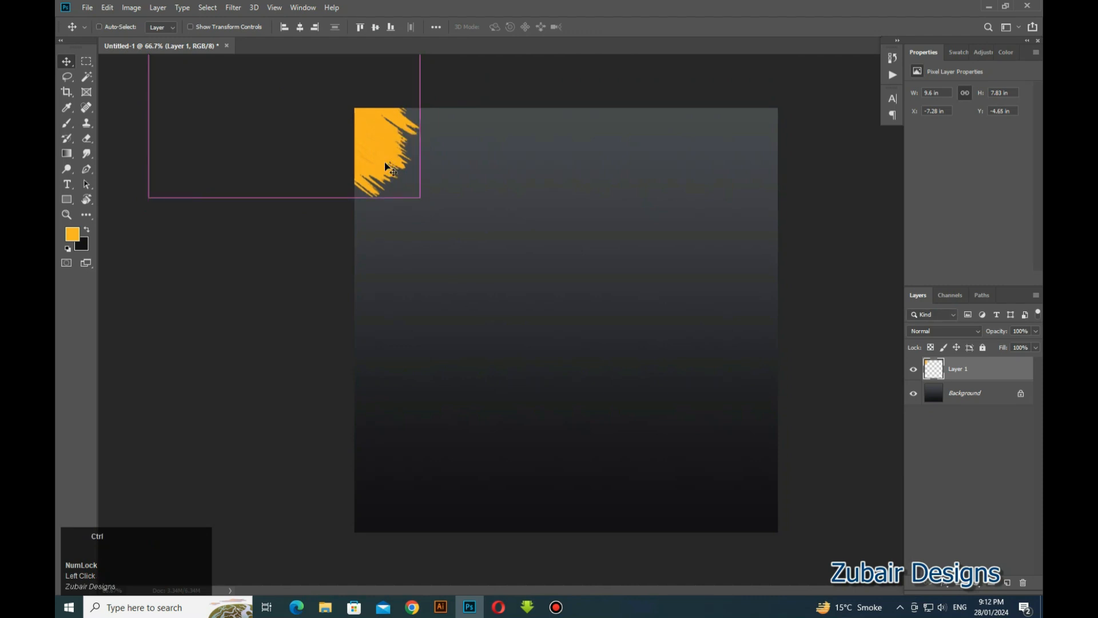
key(Return)
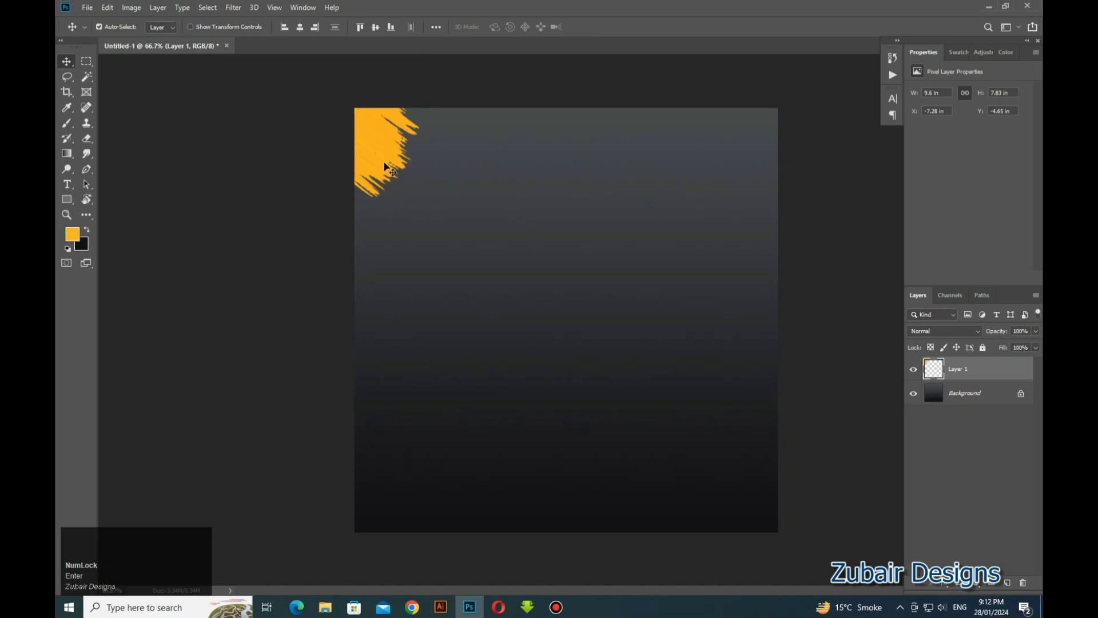
Step: Duplicate the orange stroke, flip the copy horizontally and place it in the canvas's upper-right corner
key(alt)
drag(377, 163, 742, 179)
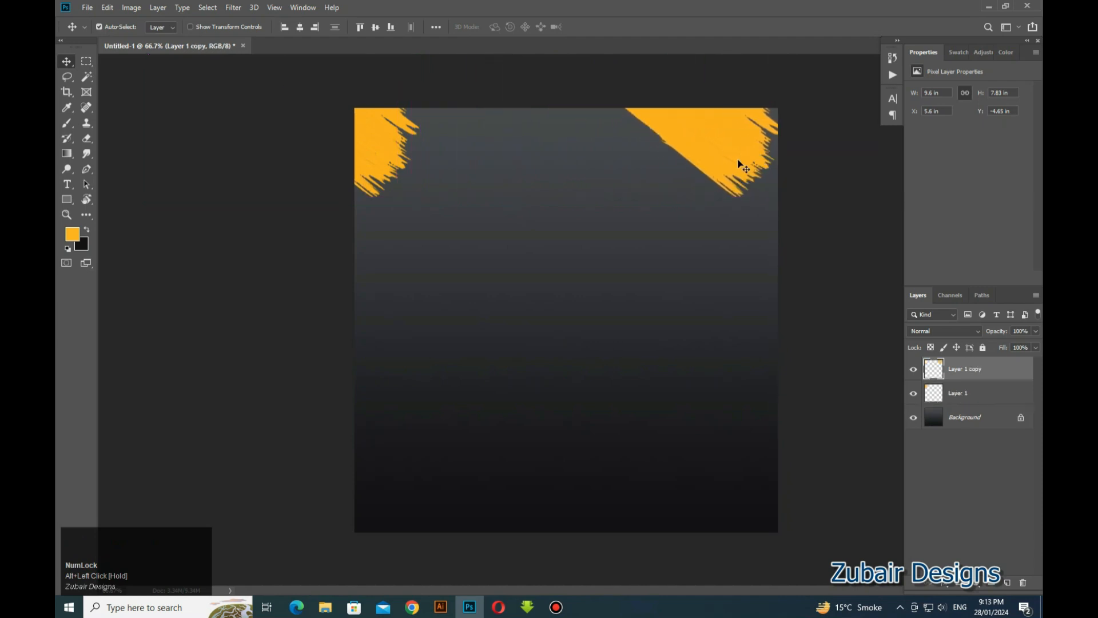
key(ctrl+t)
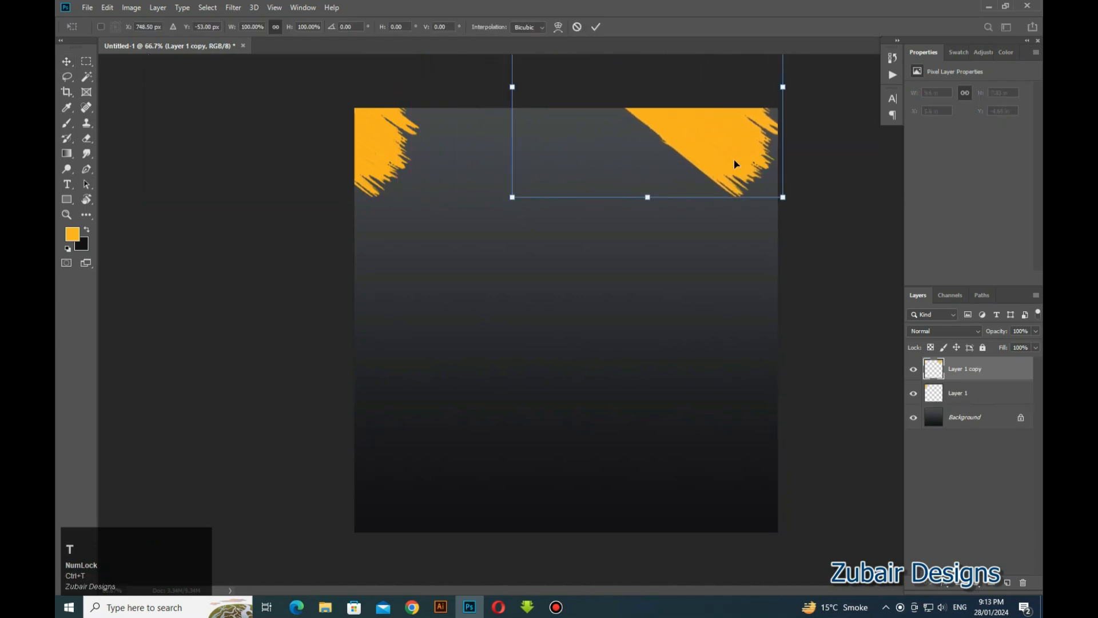
right_click(734, 160)
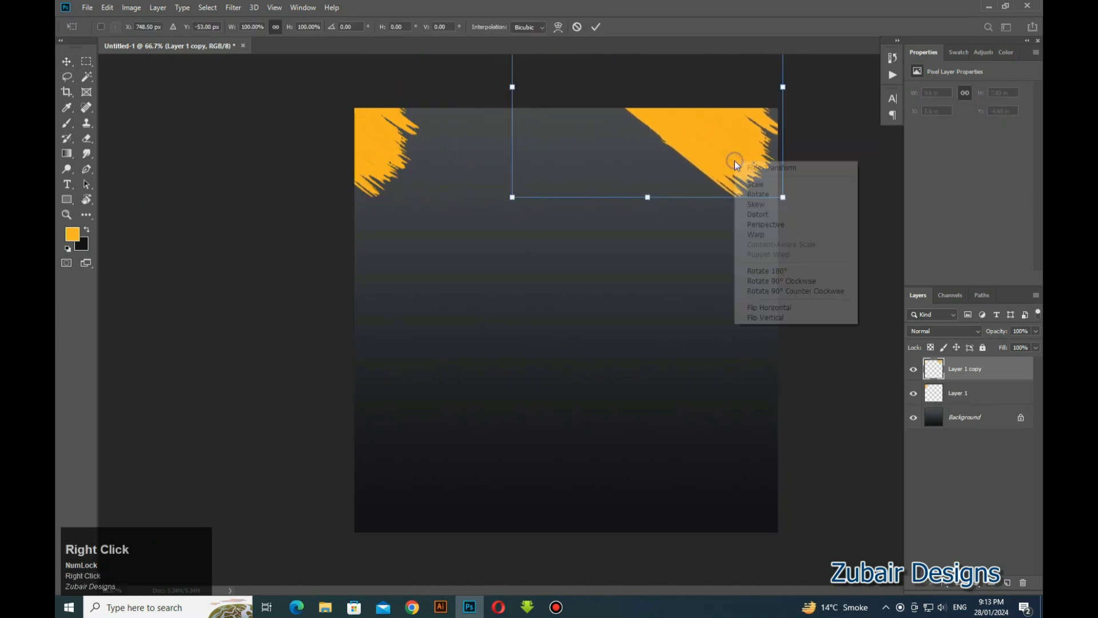
click(764, 309)
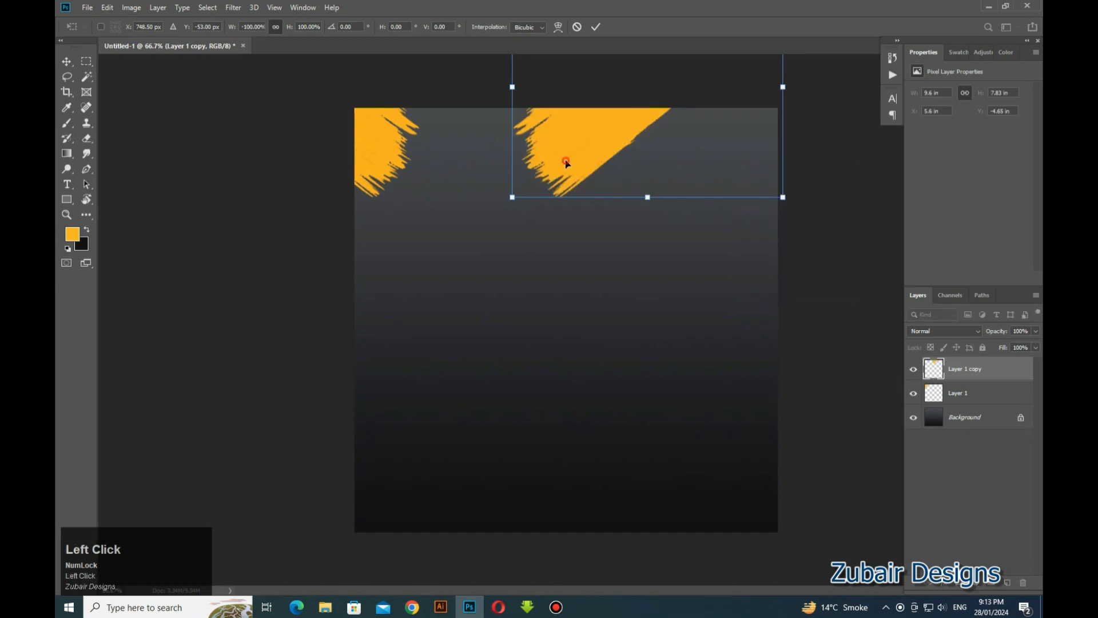
mouse_move(566, 163)
mouse_down()
mouse_move(765, 166)
mouse_move(766, 156)
mouse_up()
click(827, 283)
click(758, 164)
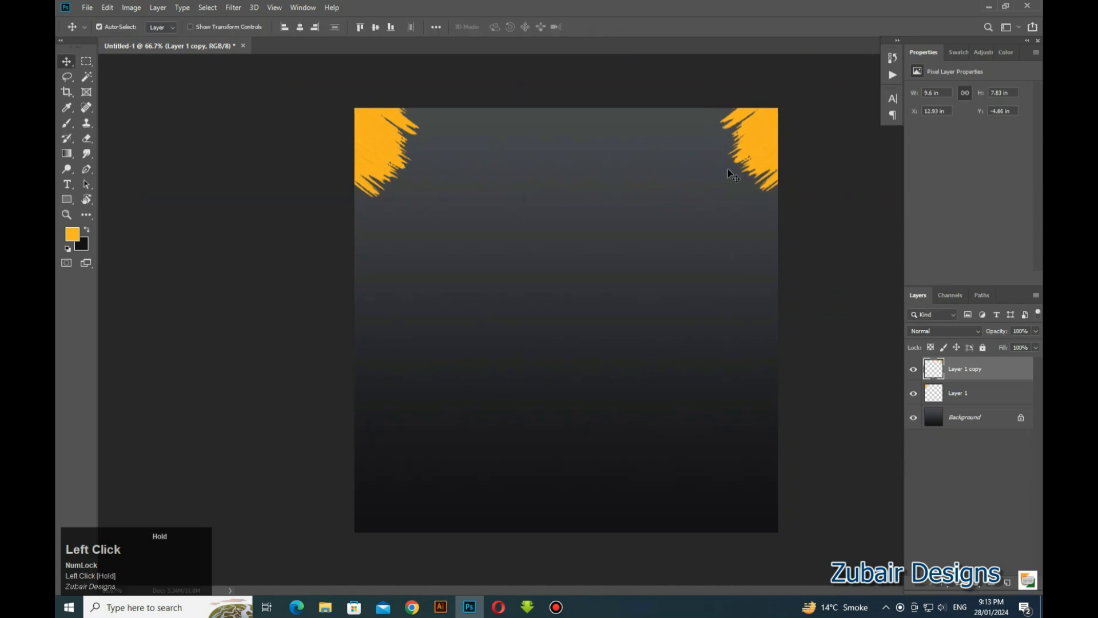
Step: Shift the upper-left stroke slightly upward and nudge it right to match the height of its mirrored copy
drag(374, 154, 373, 146)
click(834, 245)
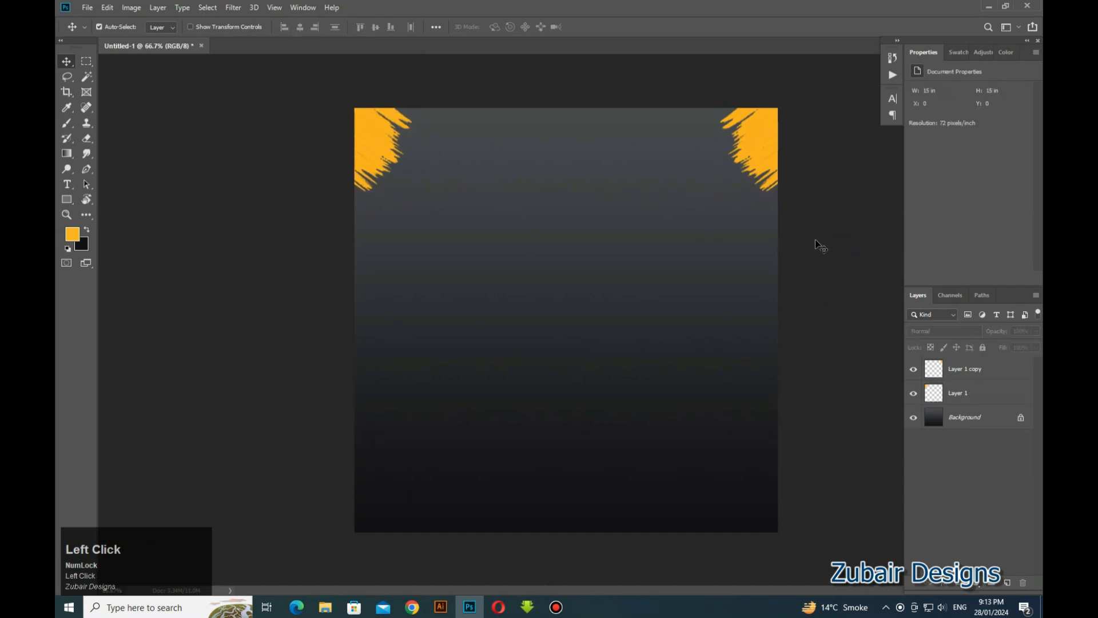
click(379, 138)
key(Right)
key(Right)
key(Right)
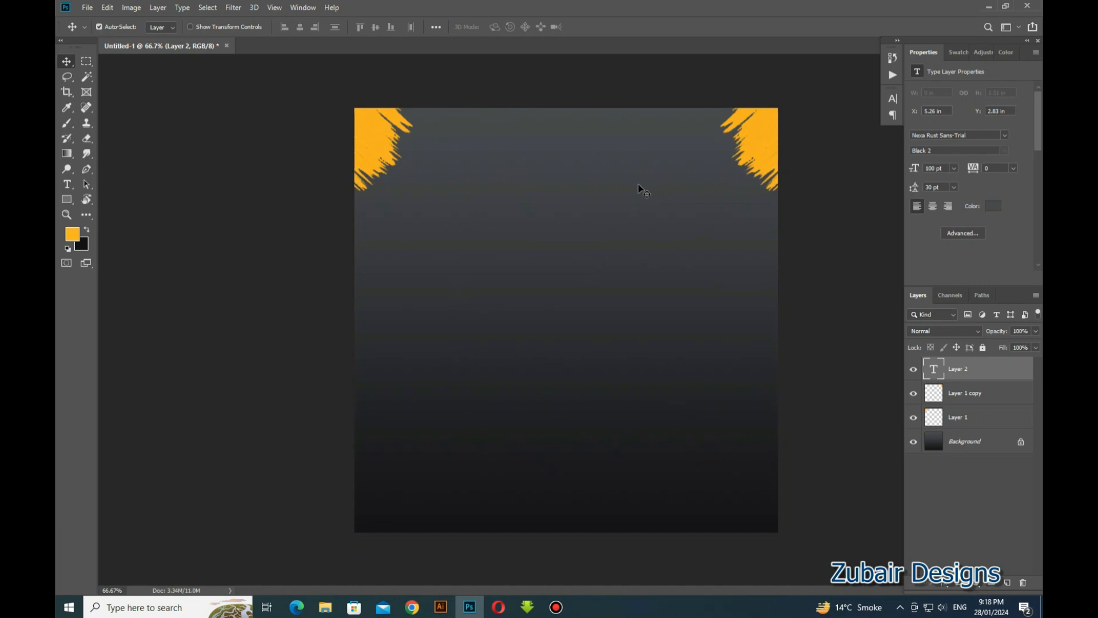
Step: Start a new text line in the upper part of the canvas and set its colour to white, ffffff
key(t)
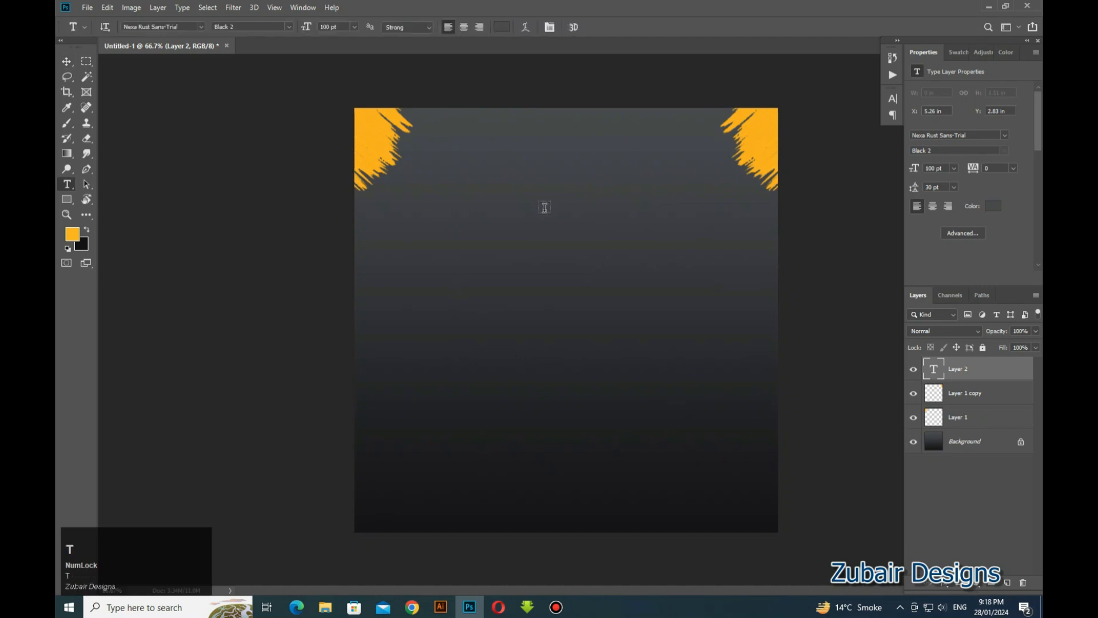
click(490, 222)
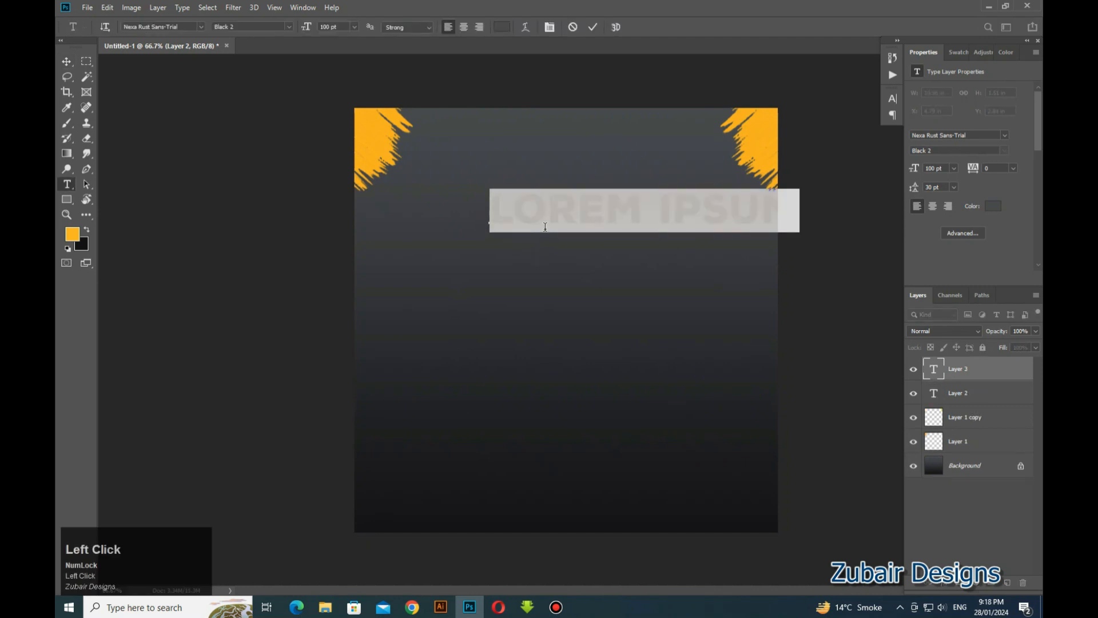
click(508, 27)
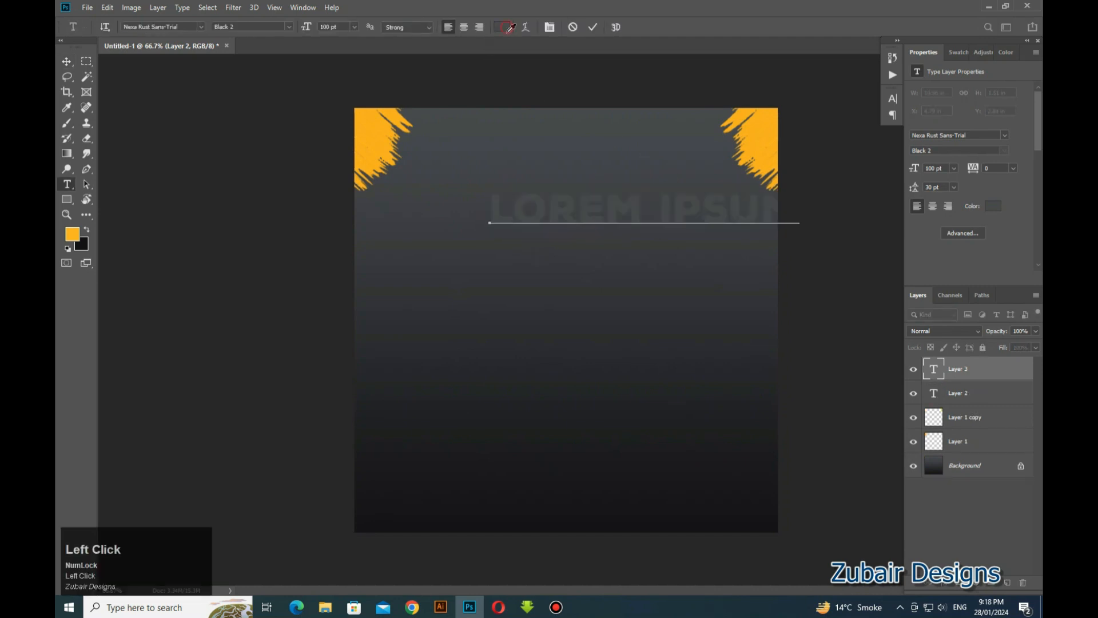
click(727, 216)
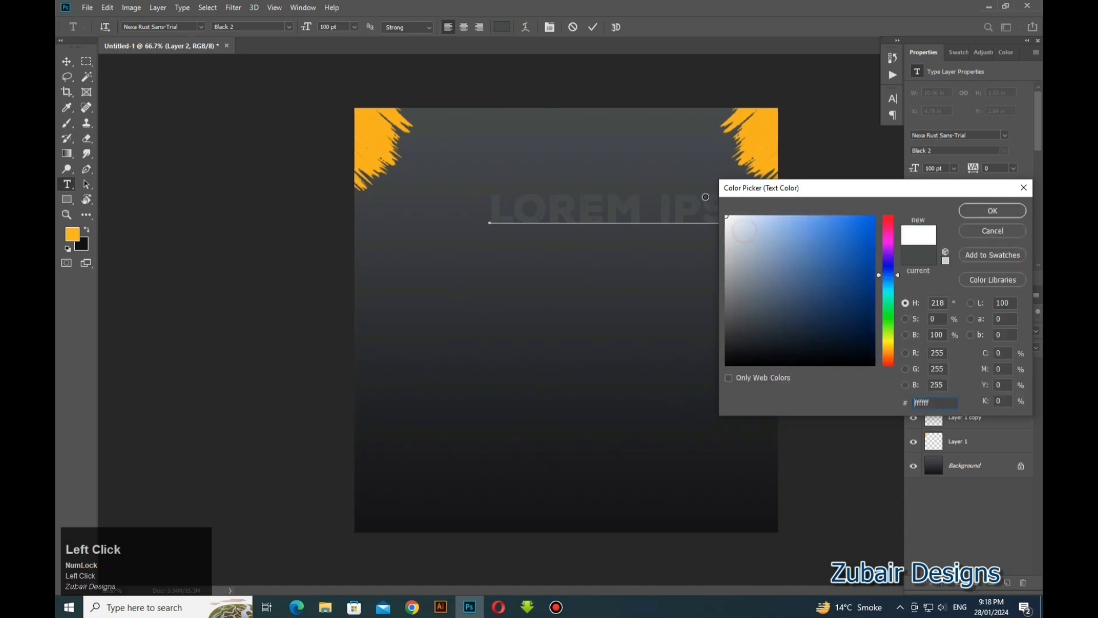
click(1003, 211)
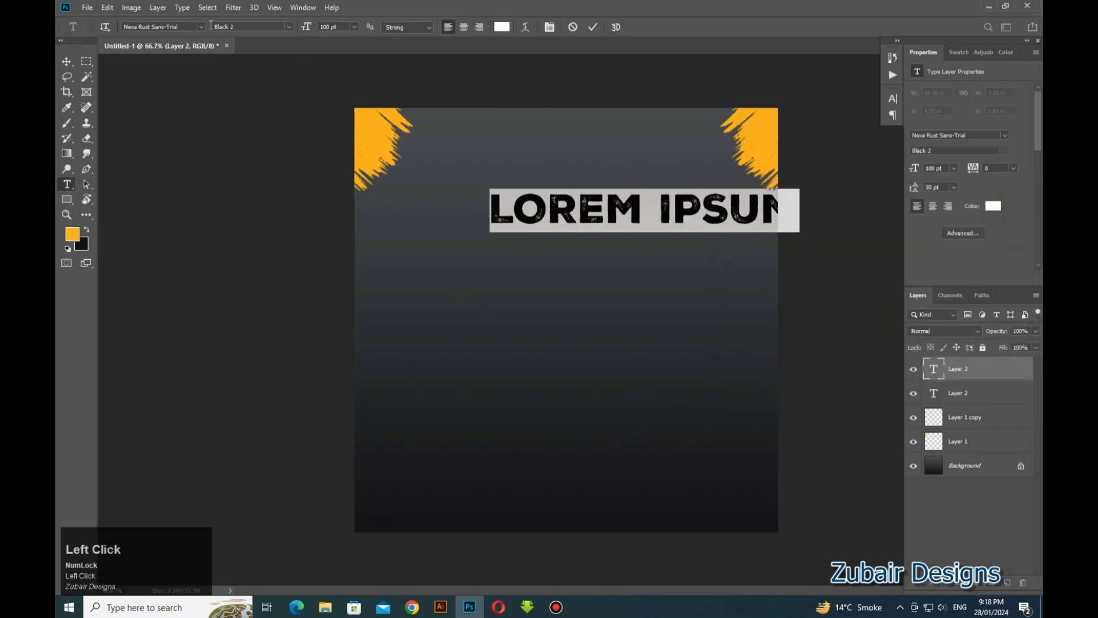
Step: Set the text's font to Charm Bold and replace the placeholder with "NEW & FRESH"
click(202, 27)
text(ch)
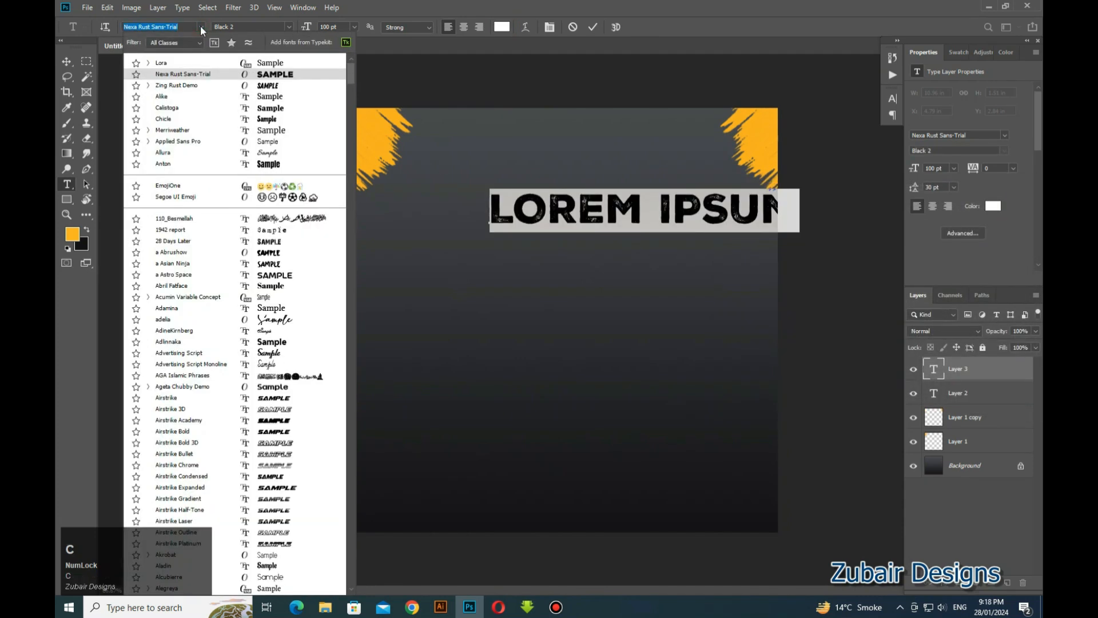
text(arm)
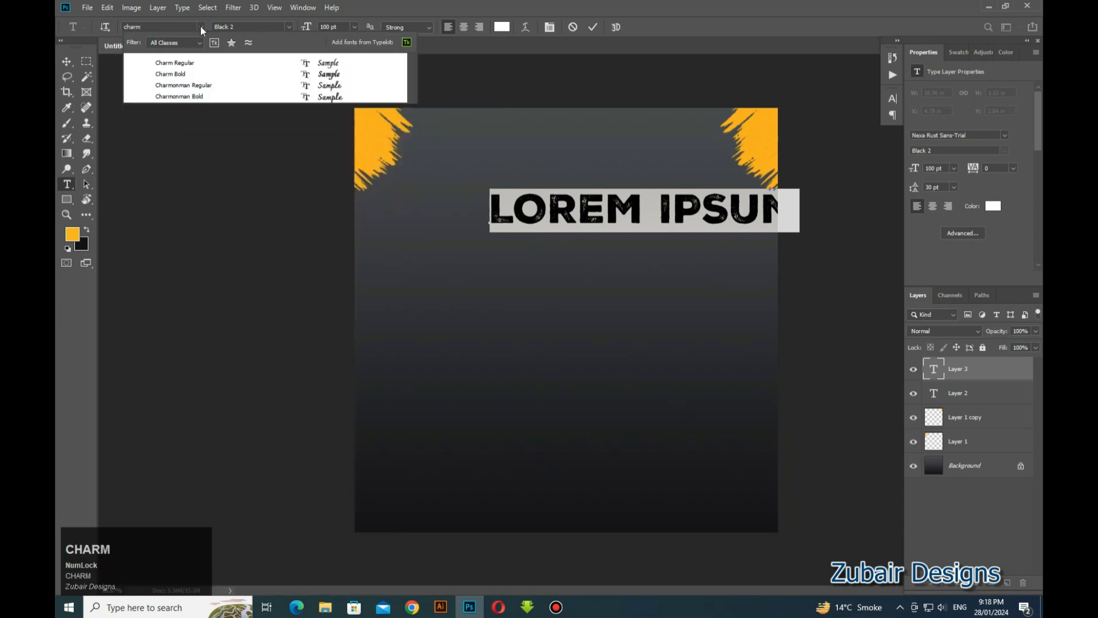
click(191, 74)
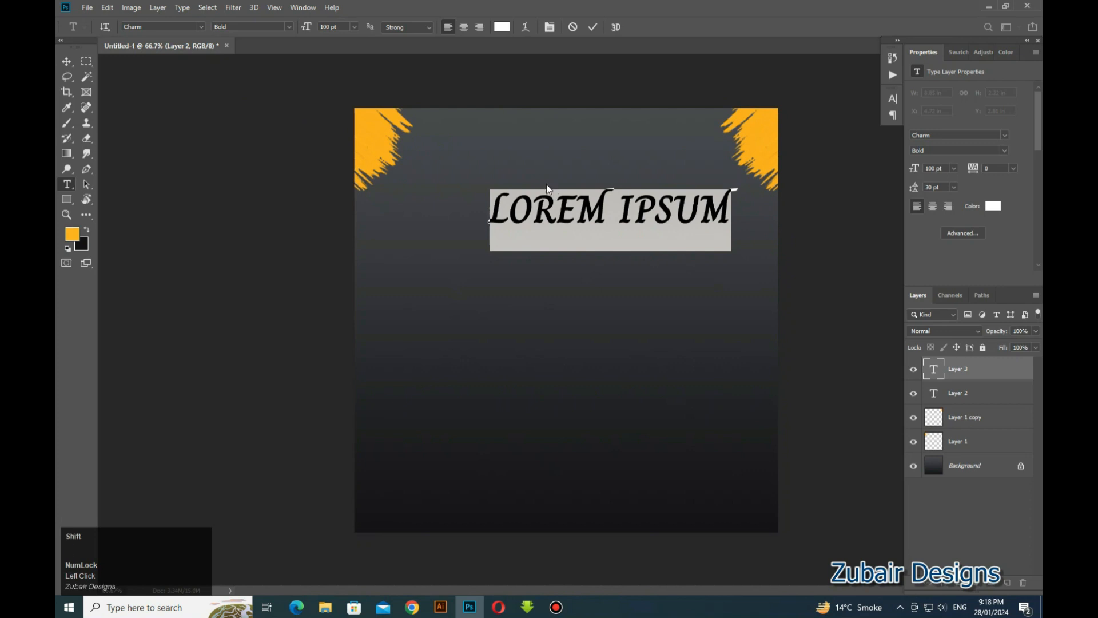
text(NEW )
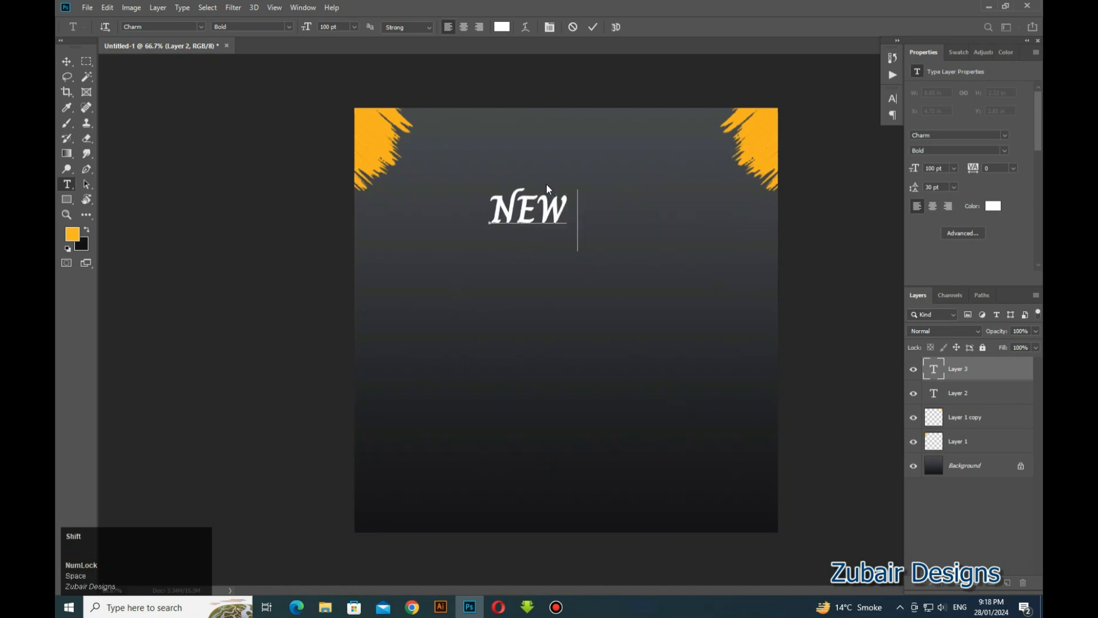
text(& FRESH)
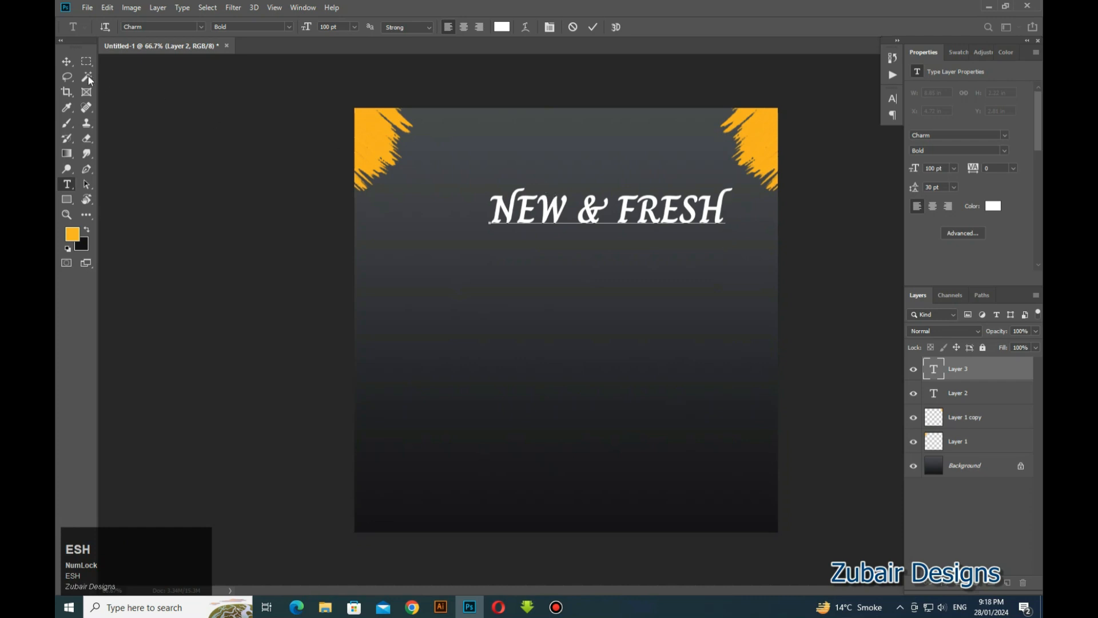
Step: Move the "NEW & FRESH" heading up between the two brush strokes and set its font size to 73 pt
click(67, 61)
drag(629, 215, 586, 180)
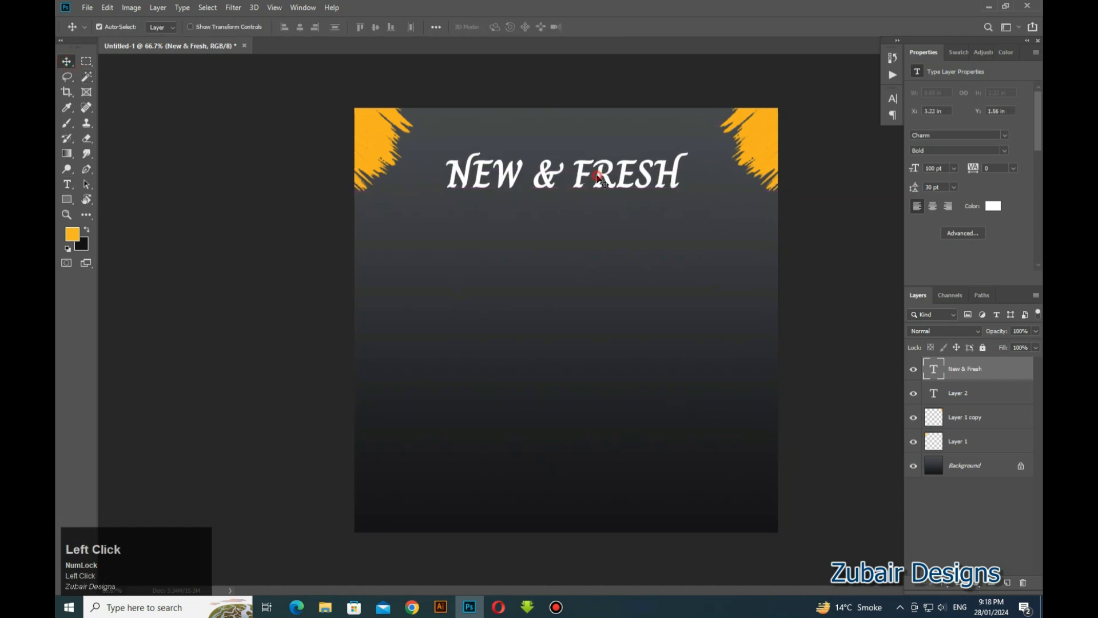
double_click(595, 177)
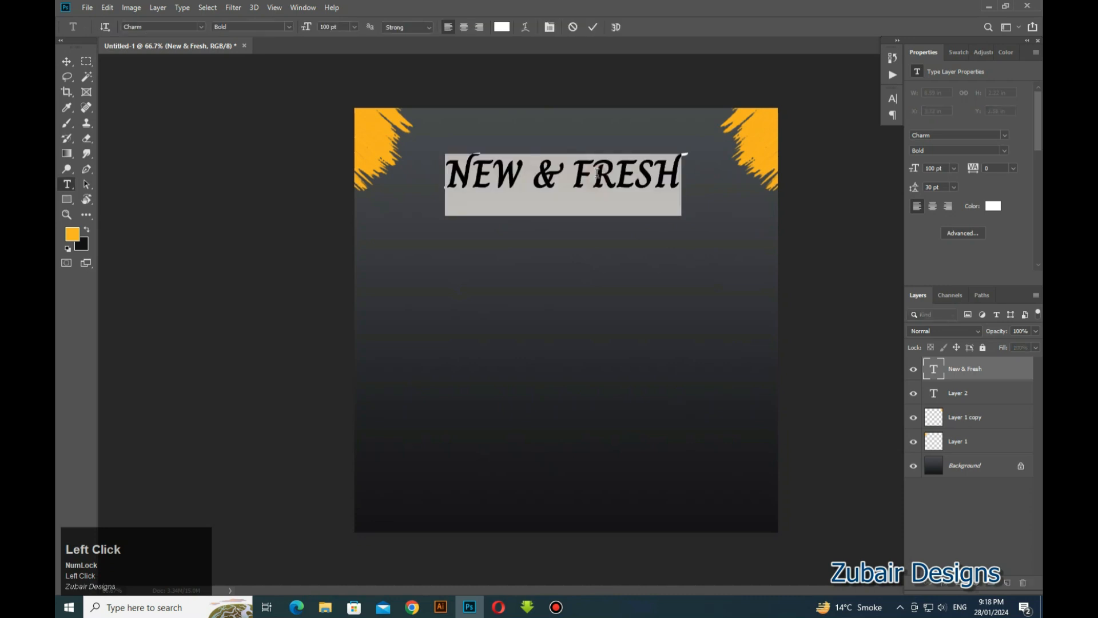
click(939, 169)
key(ctrl+a)
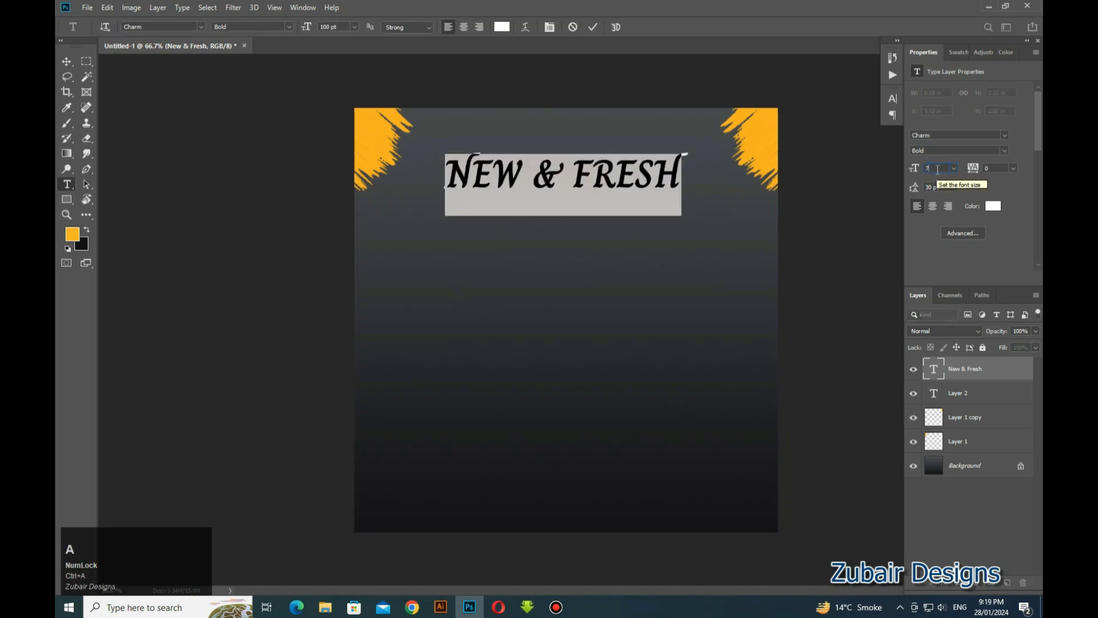
text(73)
key(Return)
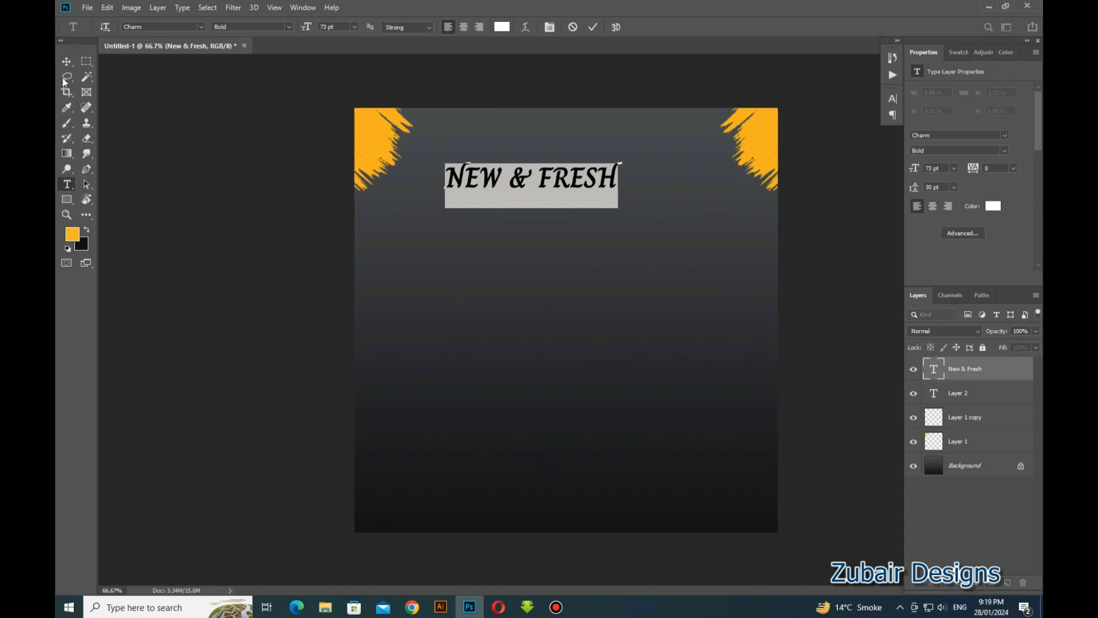
Step: Centre the "NEW & FRESH" heading horizontally relative to the canvas and shift it slightly upward
click(67, 61)
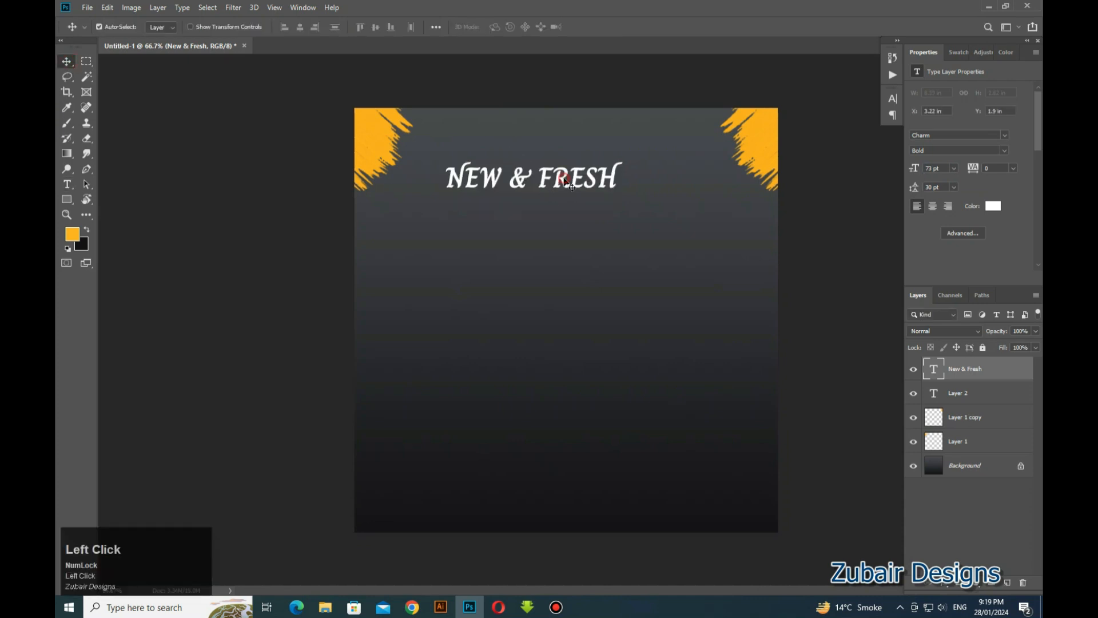
click(436, 28)
click(467, 133)
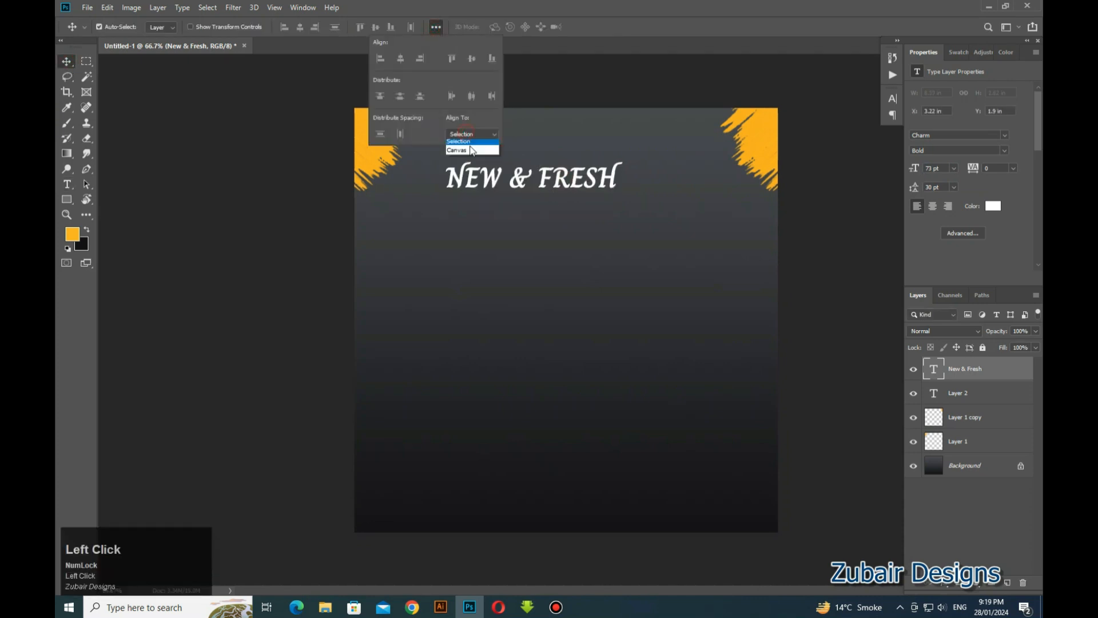
click(469, 152)
click(300, 28)
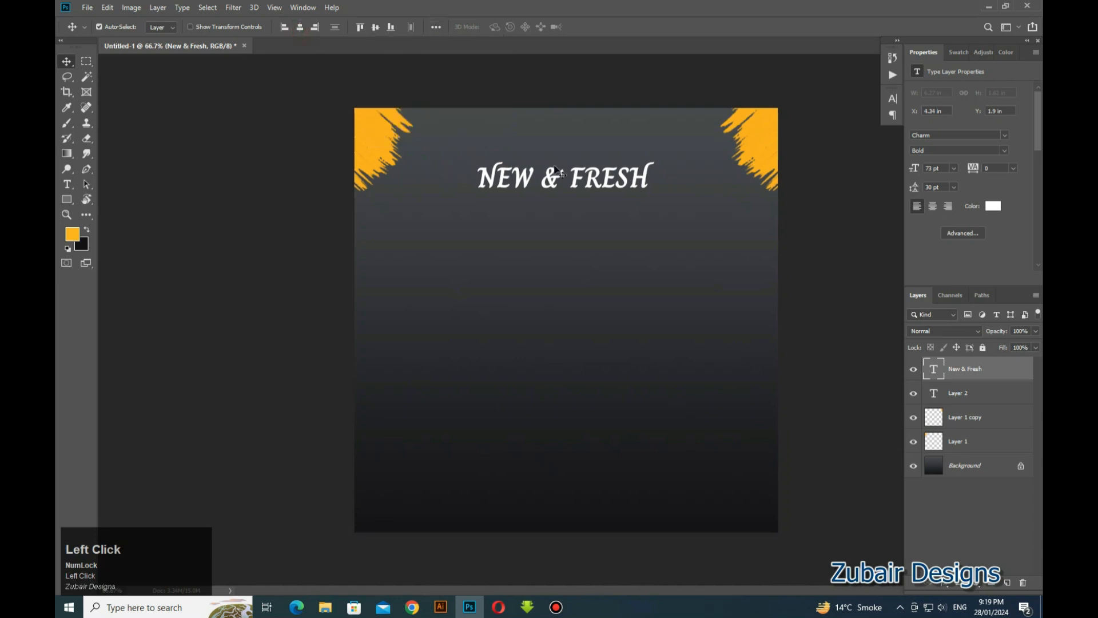
drag(560, 179, 559, 162)
Step: Start a new text line below the heading, in Nexa Rust Sans-Trial Black 2 at 80 pt
key(t)
click(479, 225)
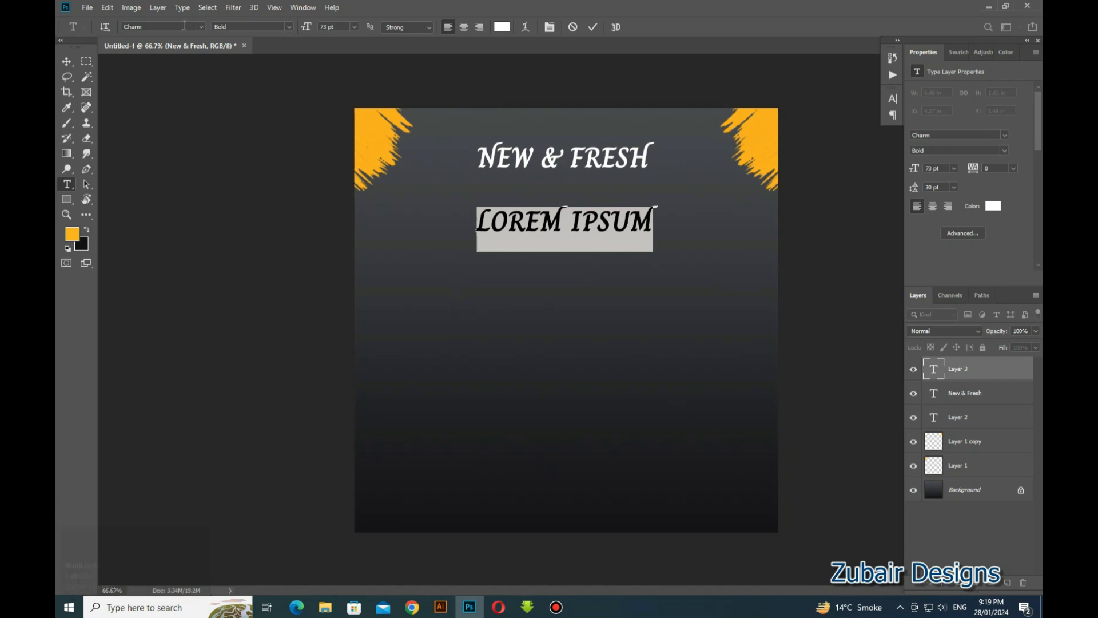
click(163, 26)
text(nexa)
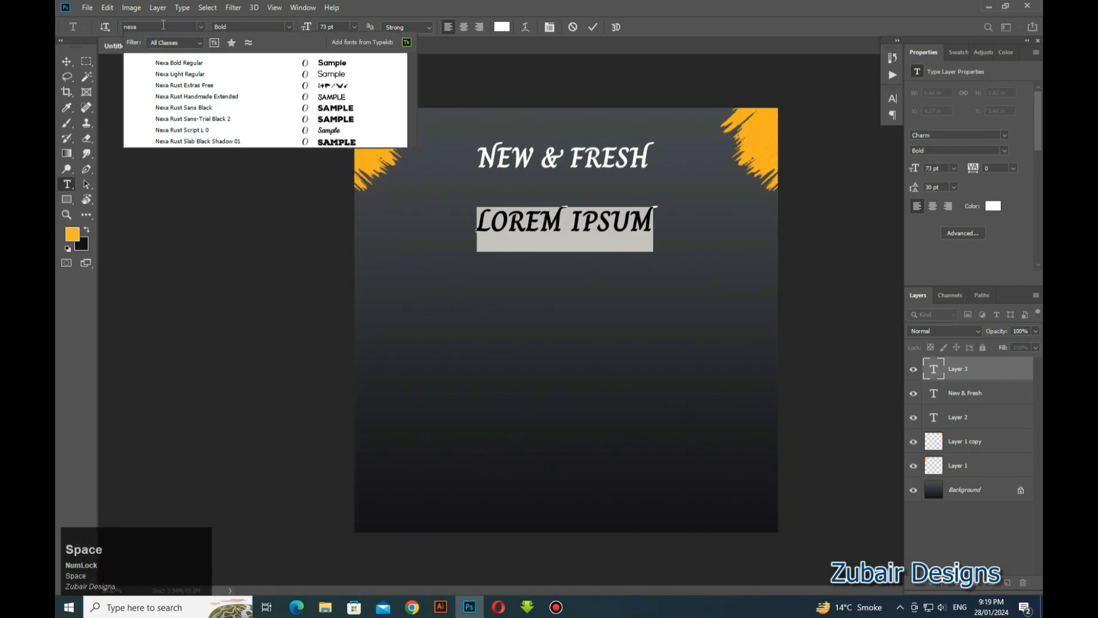
click(195, 119)
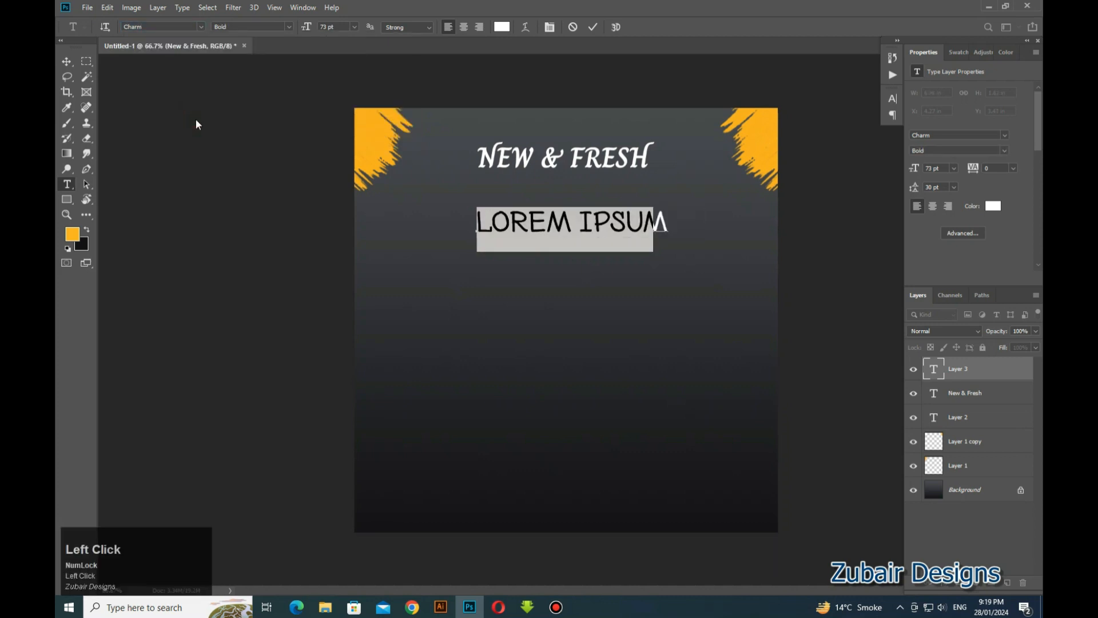
click(335, 27)
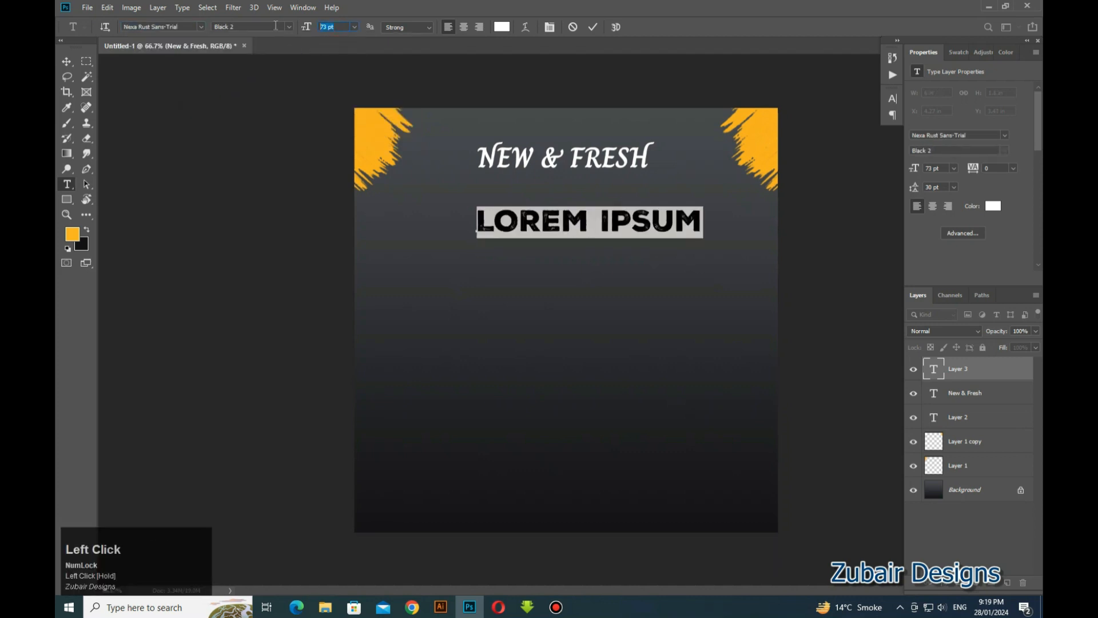
text(80)
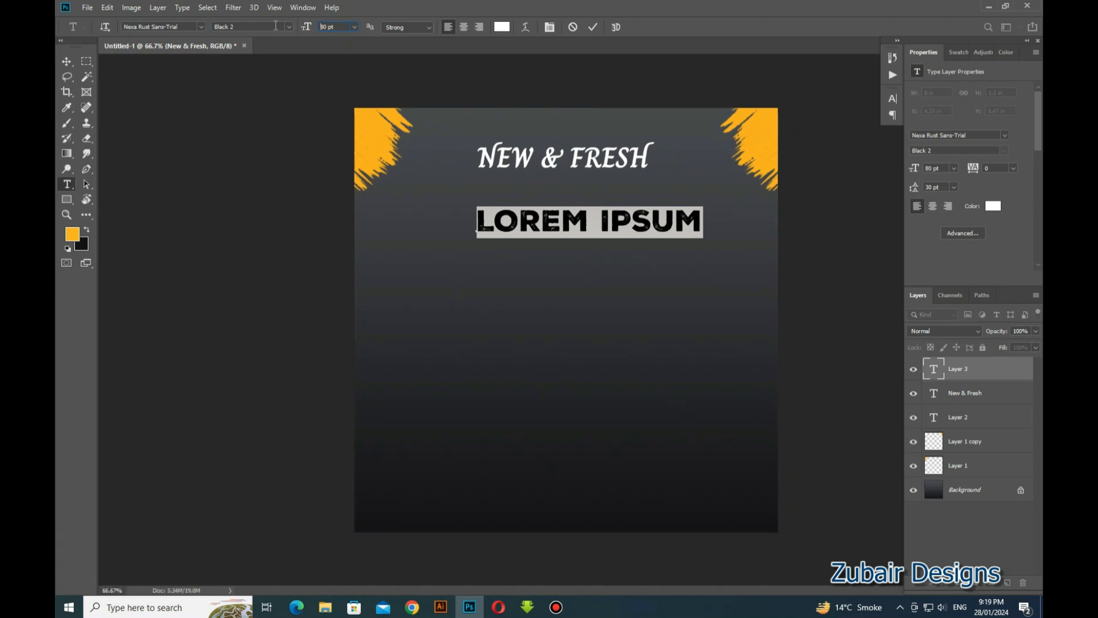
key(Return)
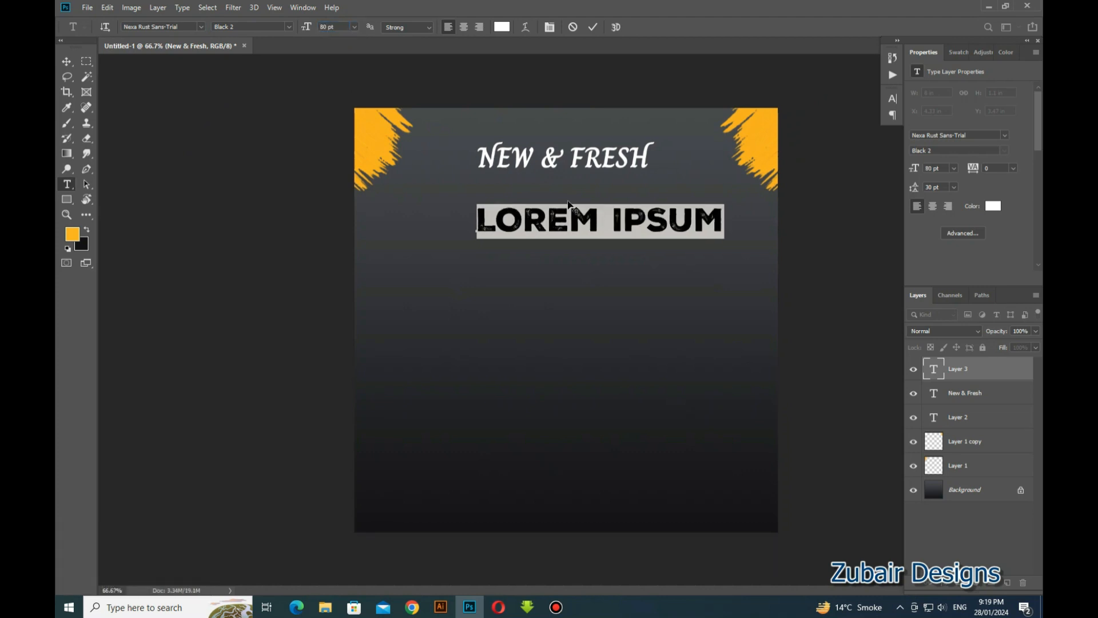
Step: Sample the brush stroke's orange for the new text line and lighten it to f9bd34
click(504, 27)
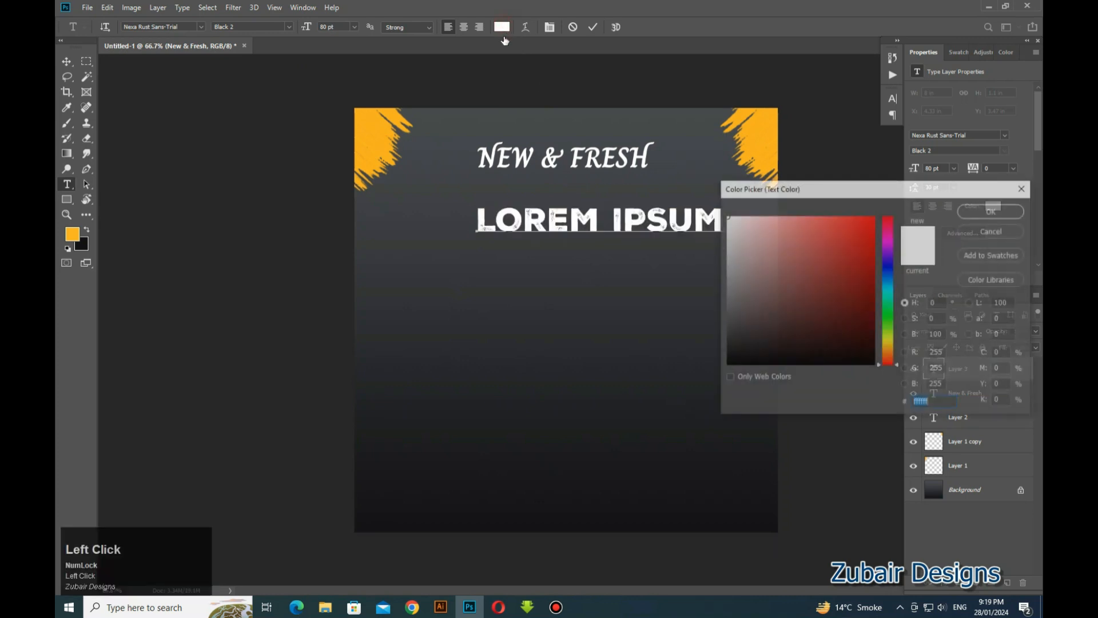
click(383, 144)
click(852, 221)
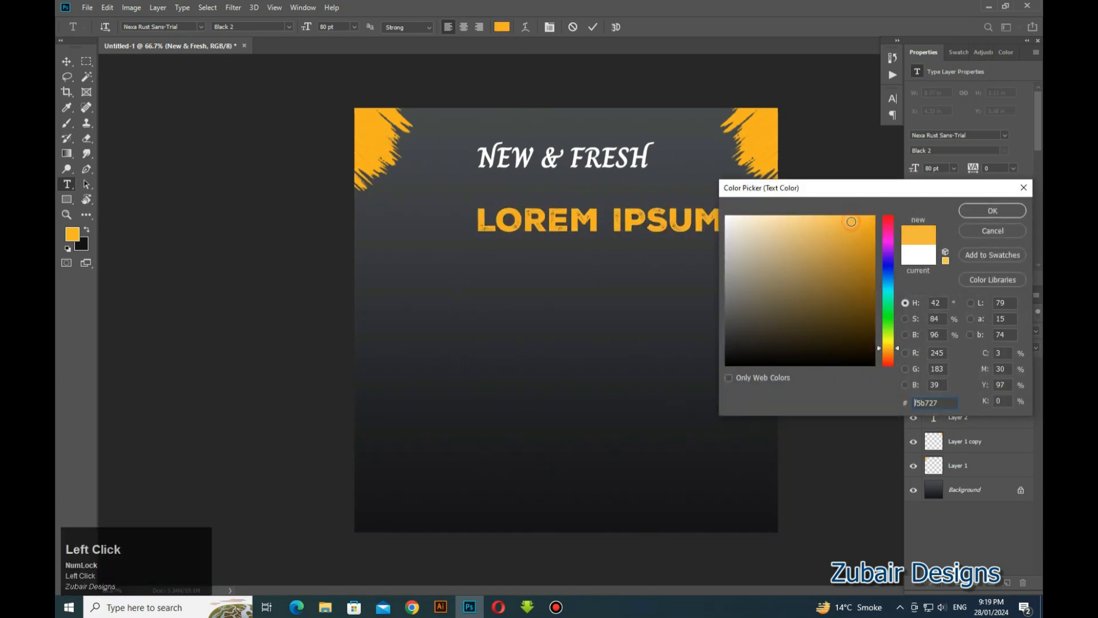
click(845, 219)
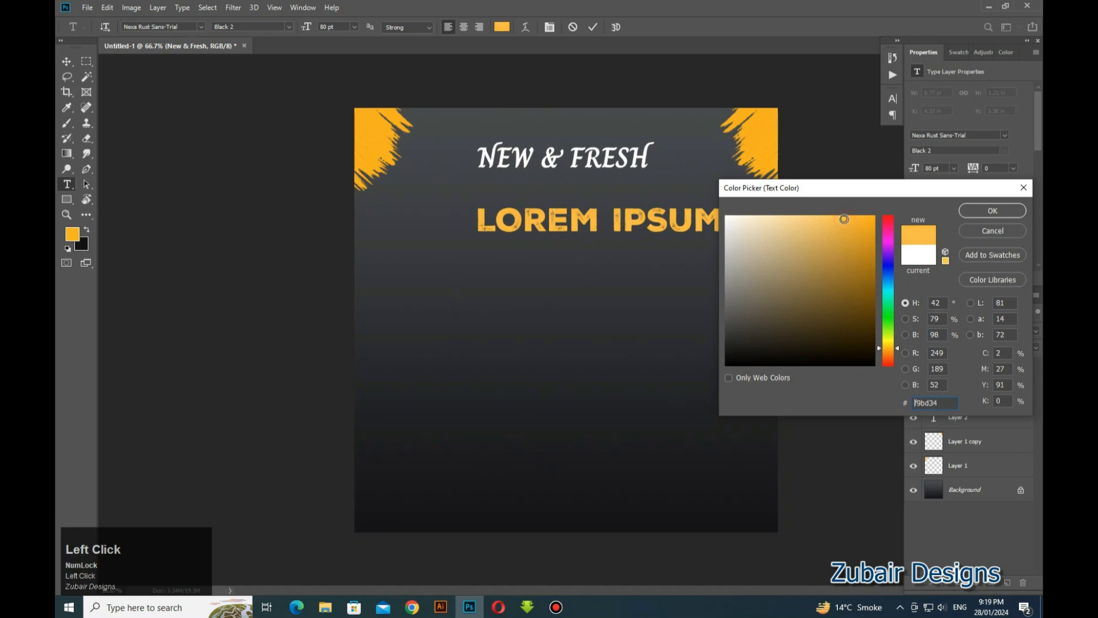
click(990, 213)
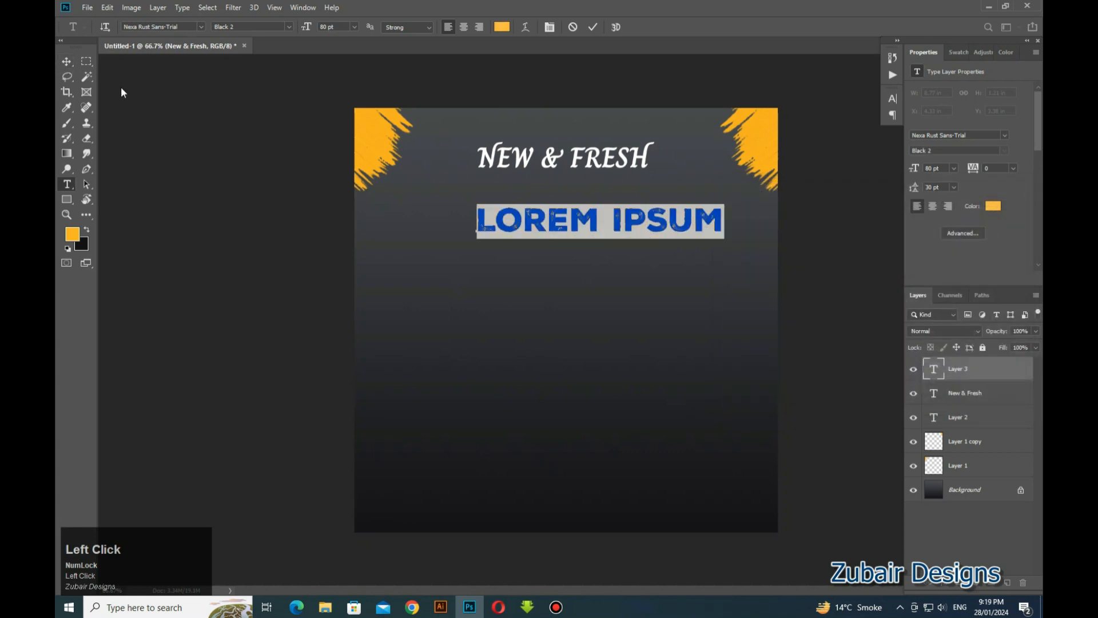
Step: Replace the orange placeholder text with "VEGETABLE"
text(VEG)
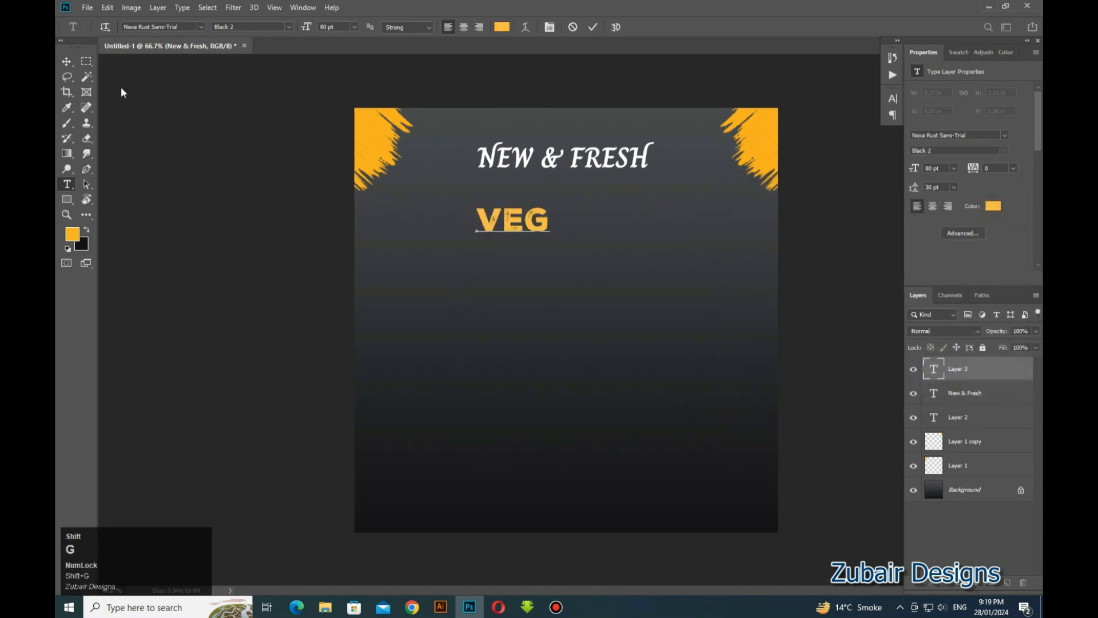
text(E)
text(TABLE)
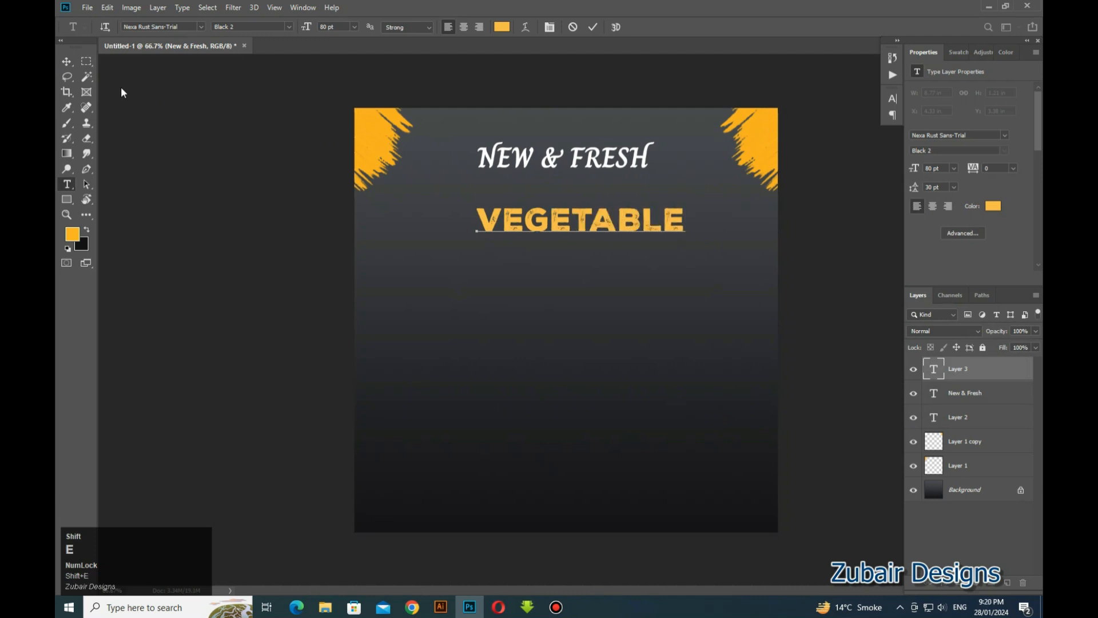
Step: Centre "VEGETABLE" on the canvas just below the heading and lower "NEW & FRESH" to tighten the gap between them
click(67, 61)
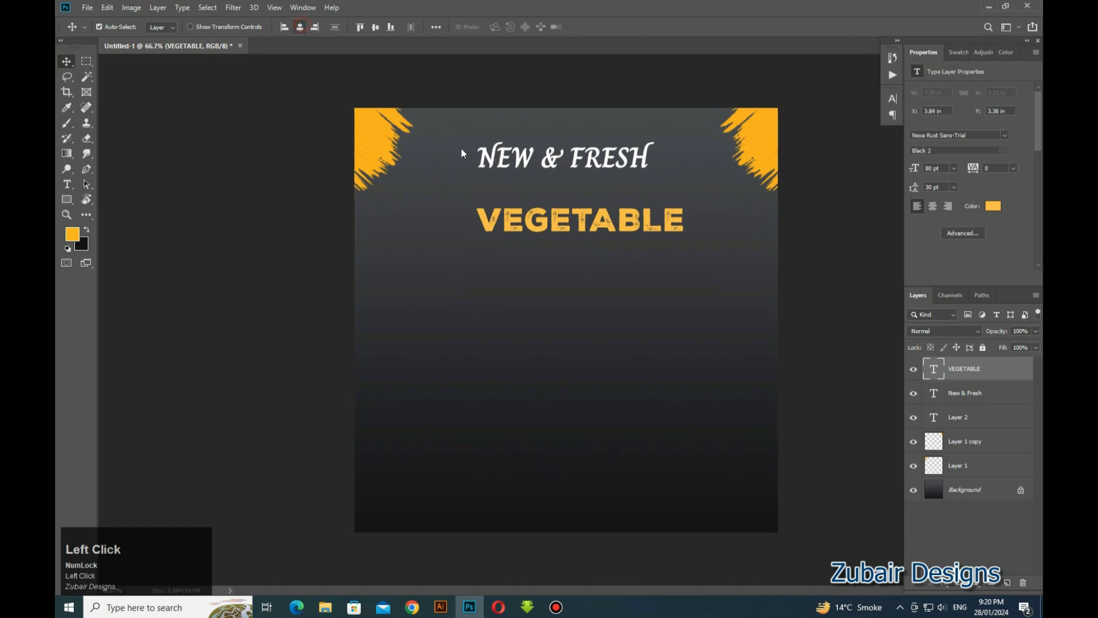
drag(580, 228, 578, 202)
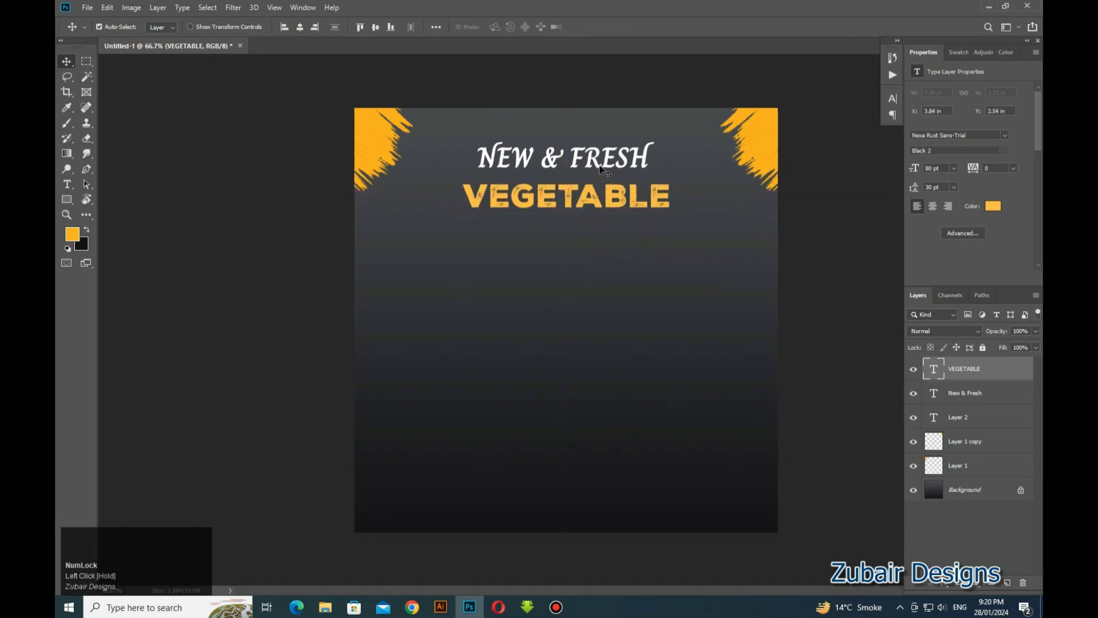
drag(607, 160, 609, 170)
Step: Select both the "NEW & FRESH" and "VEGETABLE" lines and move them together slightly lower, level with the brush strokes
scroll(609, 171, up, 2)
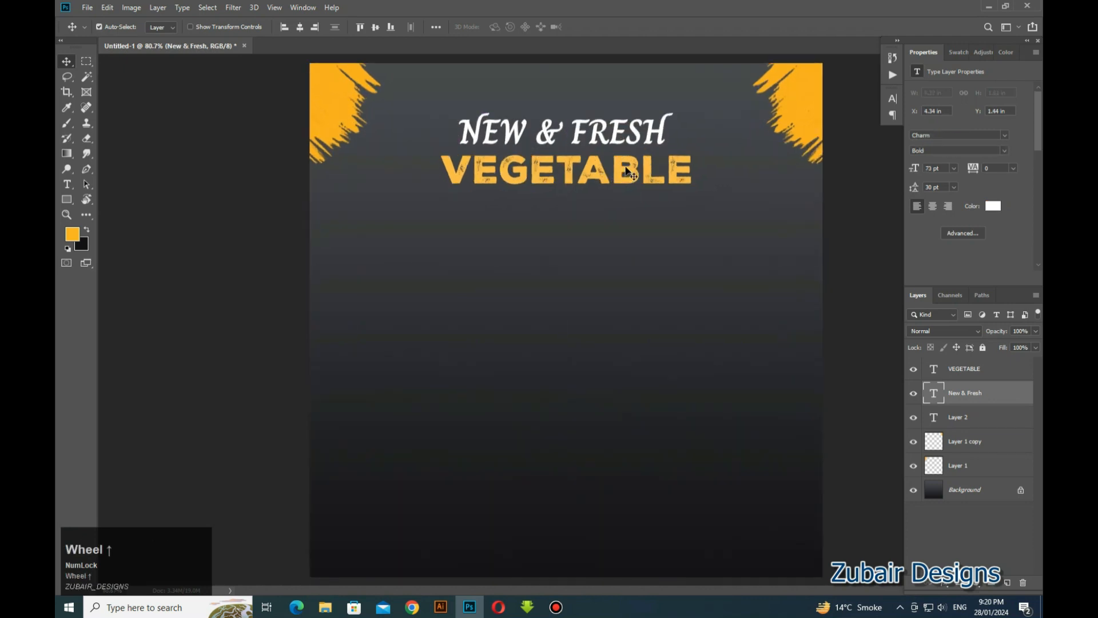
click(626, 168)
shift+click(625, 148)
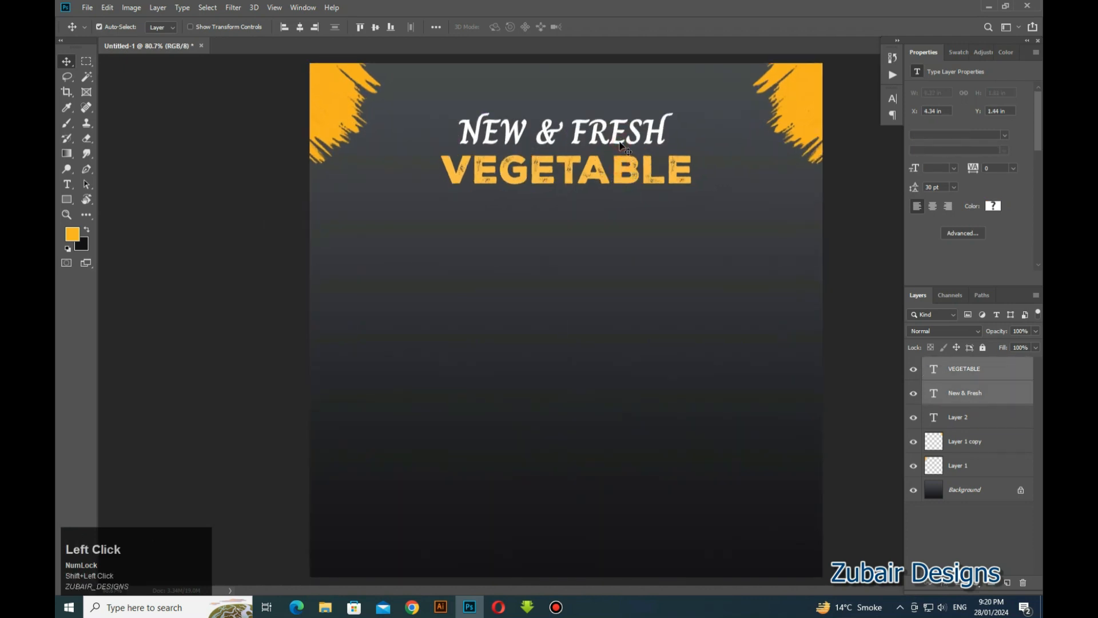
mouse_move(625, 148)
mouse_down()
mouse_move(625, 177)
mouse_move(623, 164)
mouse_up()
click(724, 182)
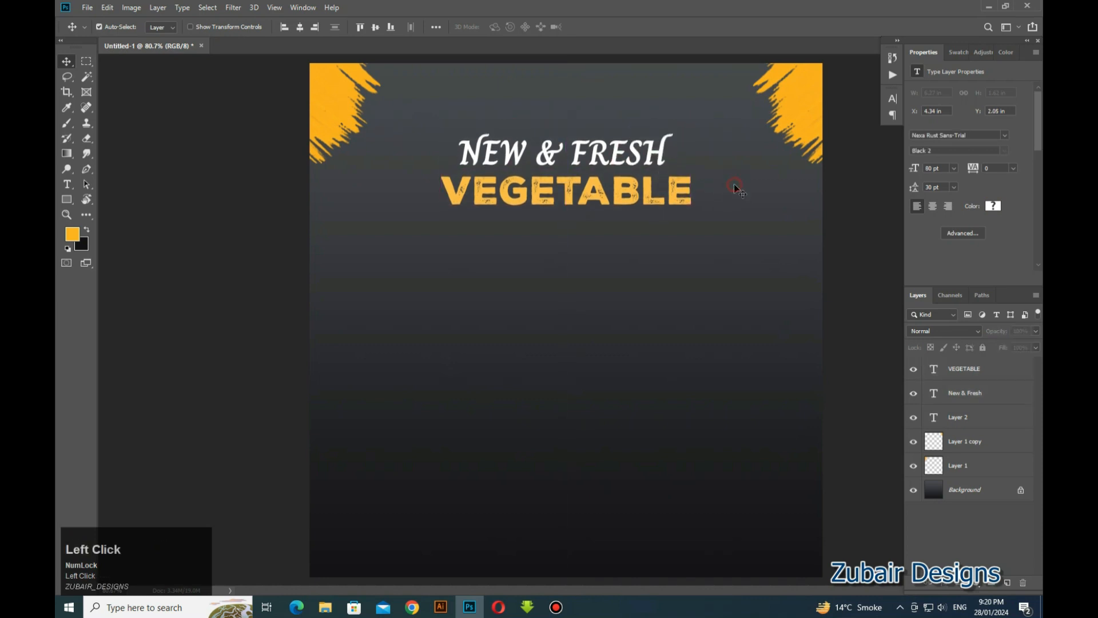
scroll(539, 194, down, 2)
scroll(587, 226, up, 2)
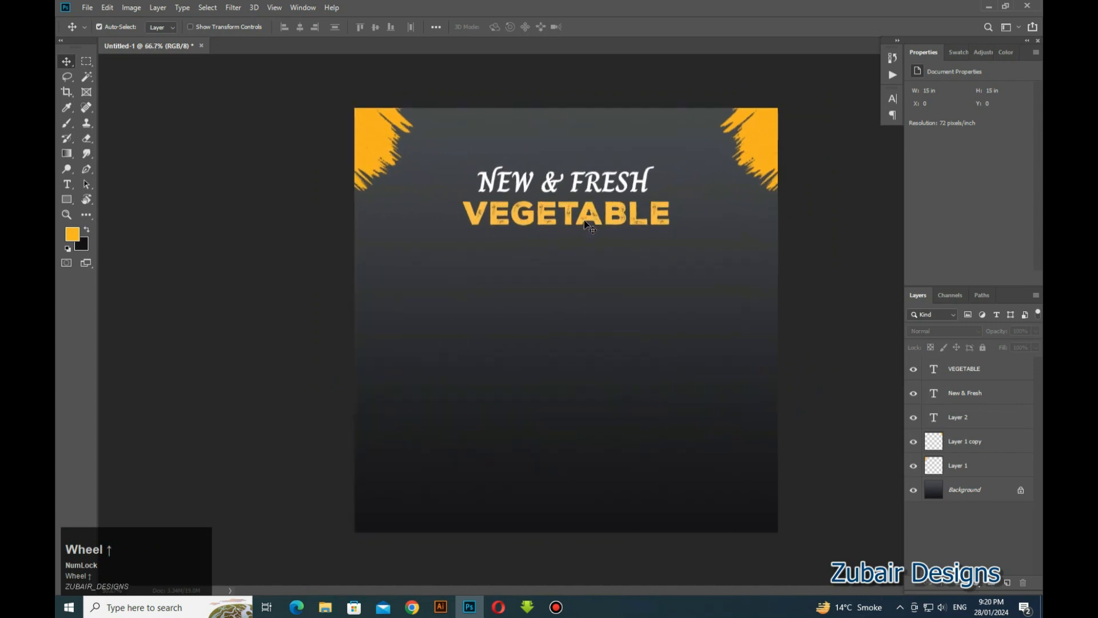
click(598, 199)
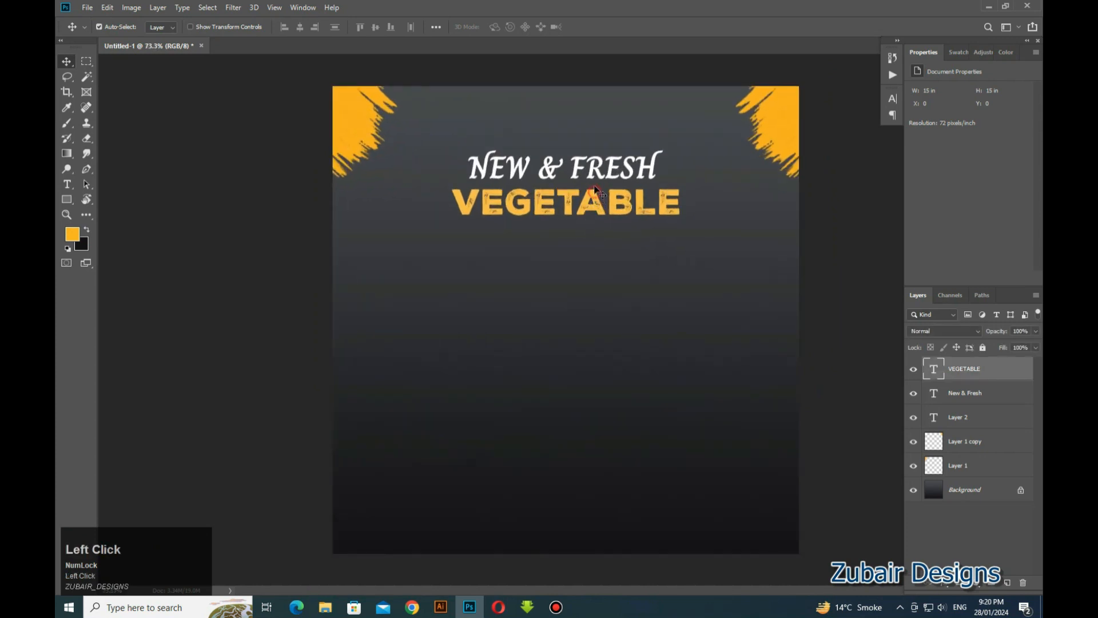
drag(597, 172, 595, 161)
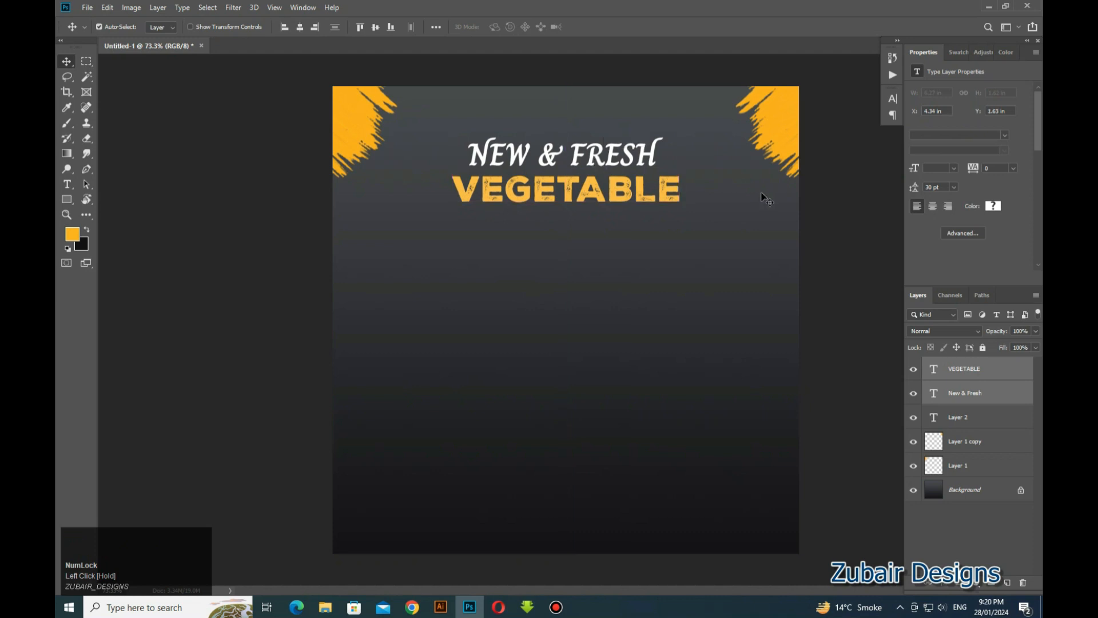
Step: Place the Asset 1 ornament from the 300ppi folder, enlarge it to about 119% and position it right of the heading
click(325, 607)
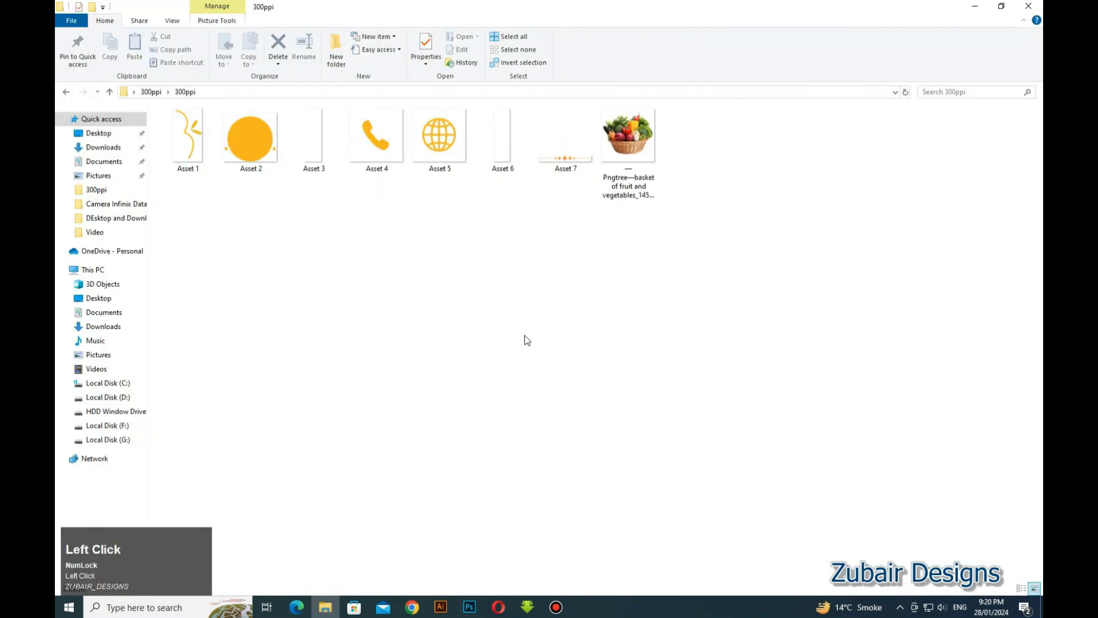
drag(186, 141, 510, 377)
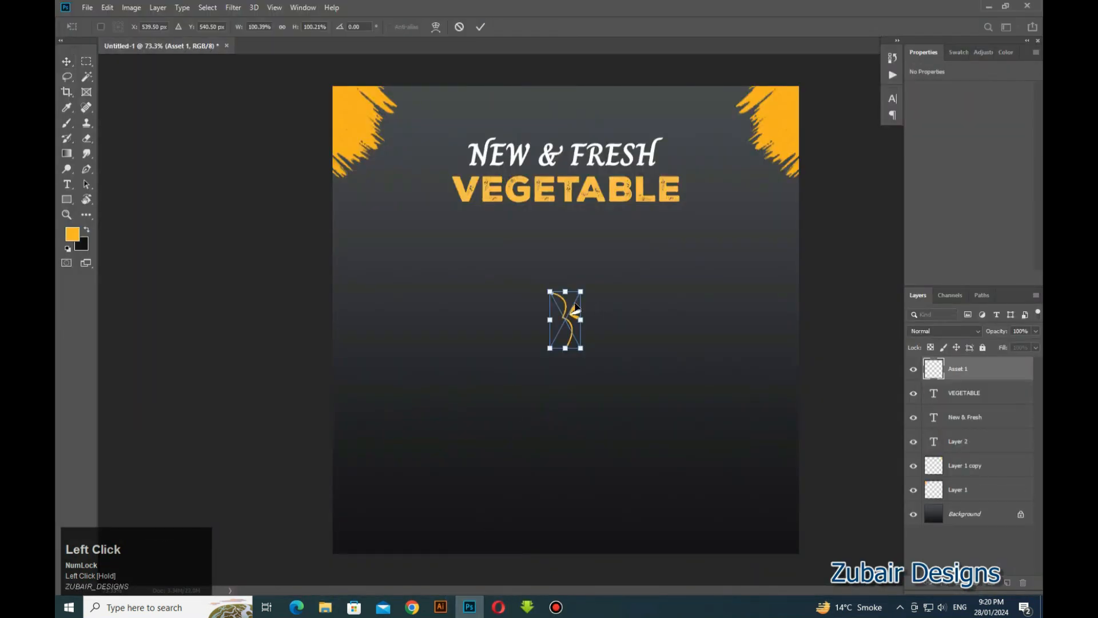
drag(576, 313, 442, 161)
key(Return)
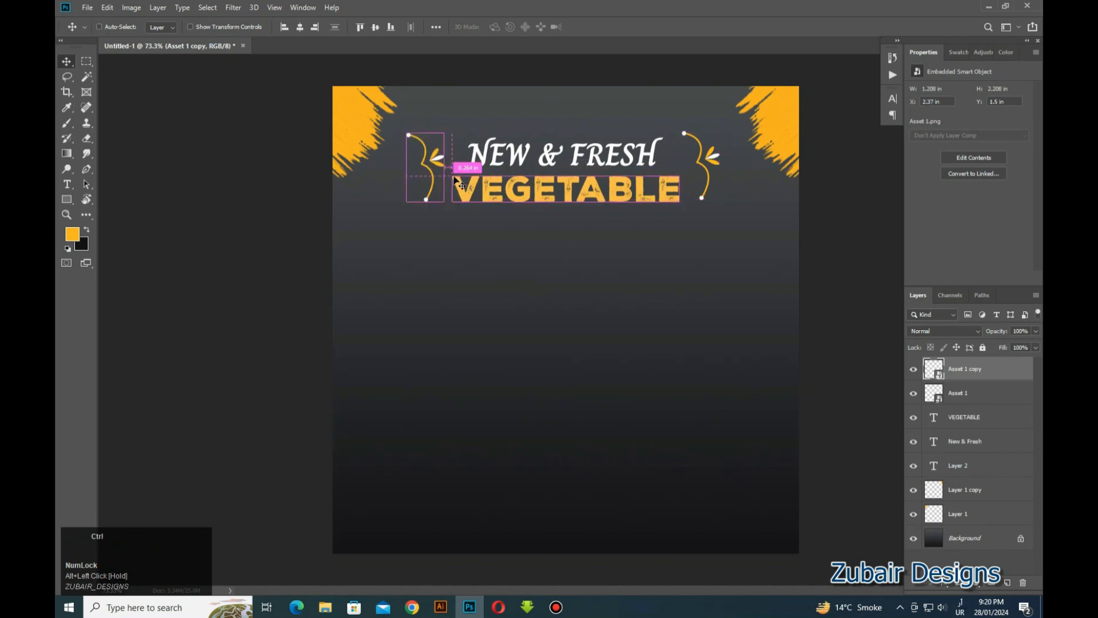
Step: Put a copy of the ornament left of the heading, flip it horizontally and shift it closer to the text
key(ctrl+t)
right_click(439, 165)
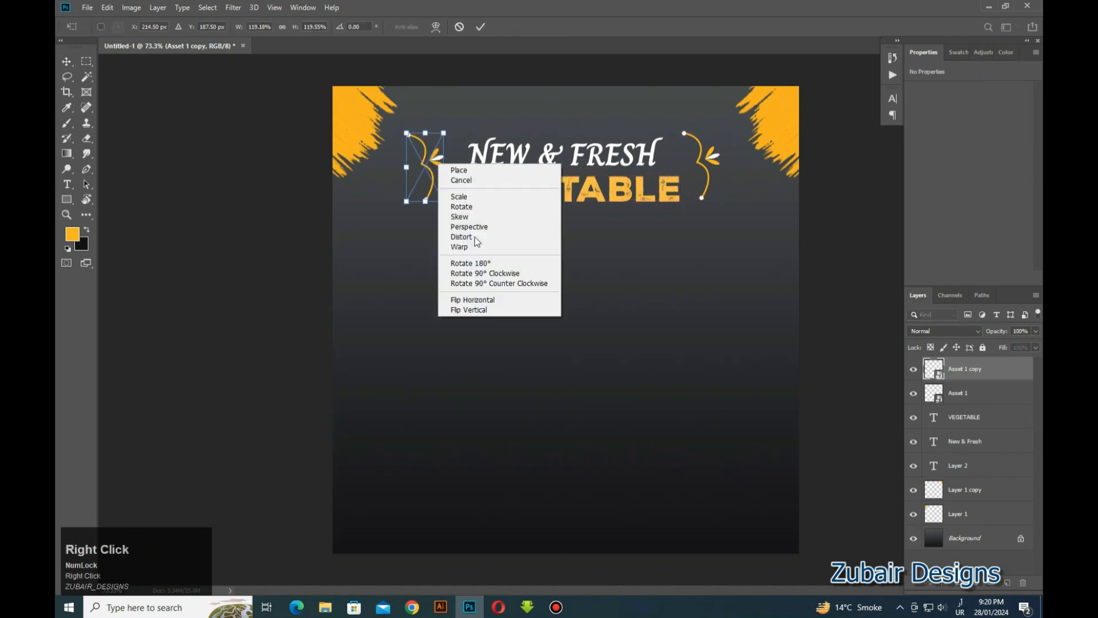
click(458, 297)
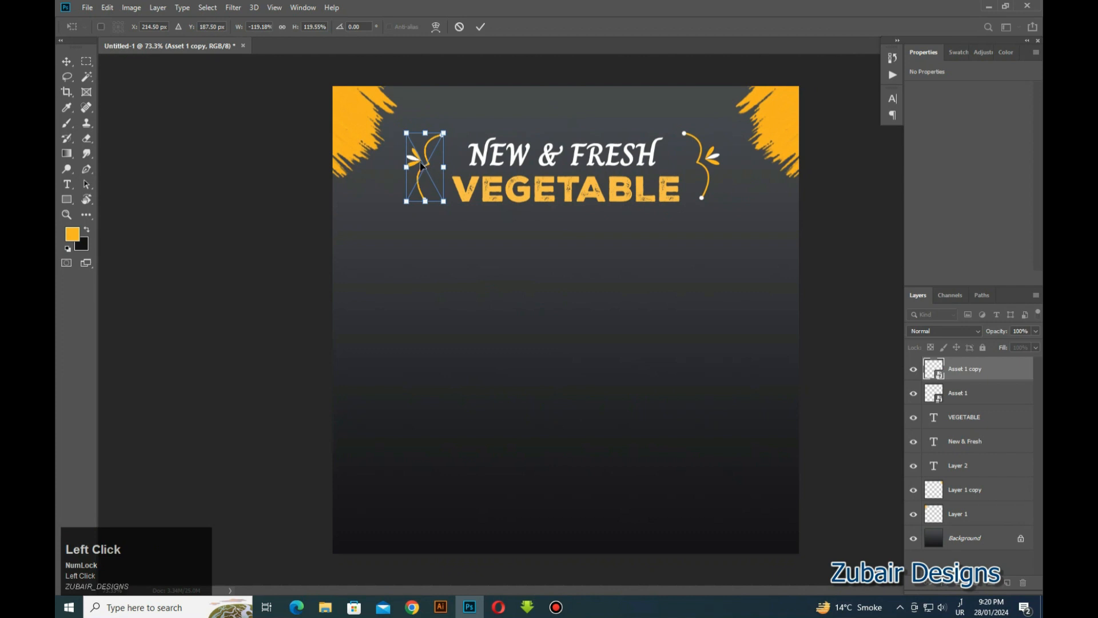
key(shift)
drag(422, 166, 430, 166)
click(539, 252)
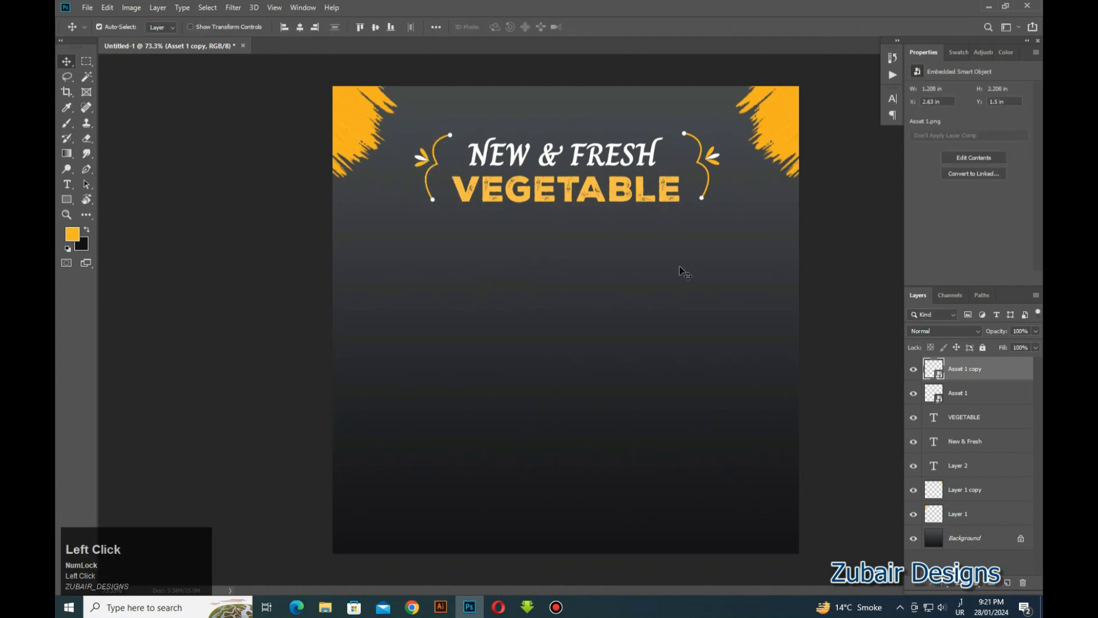
scroll(502, 246, down, 2)
scroll(644, 246, up, 2)
scroll(645, 249, up, 1)
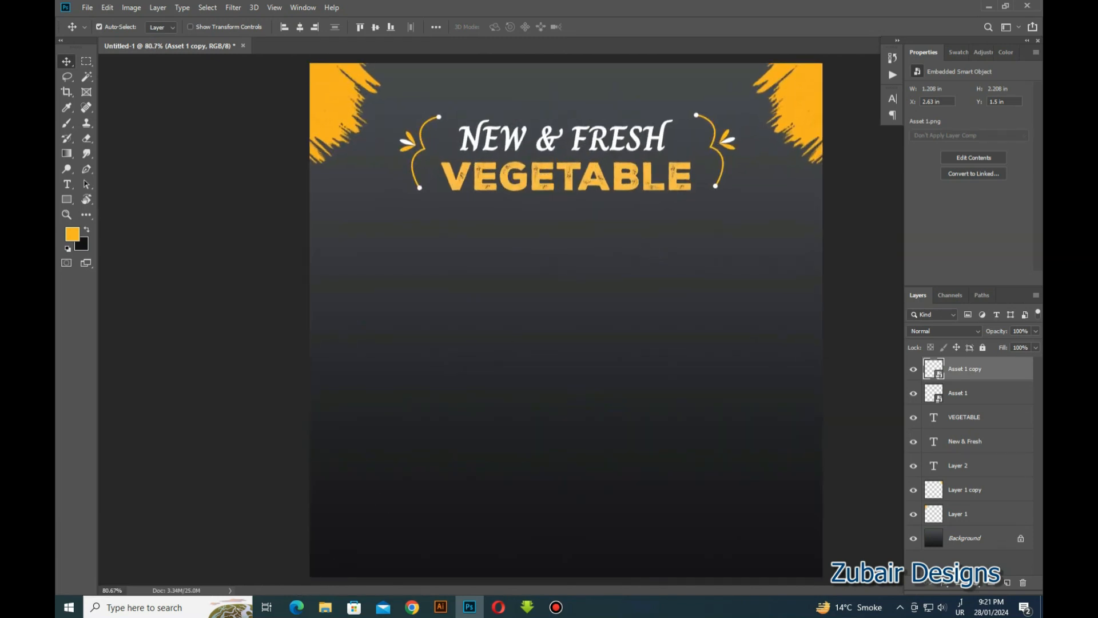
Step: Place the Pngtree basket of fruit and vegetables picture, shrink it to about 11.6% and centre it horizontally below the heading
click(325, 607)
drag(628, 143, 561, 296)
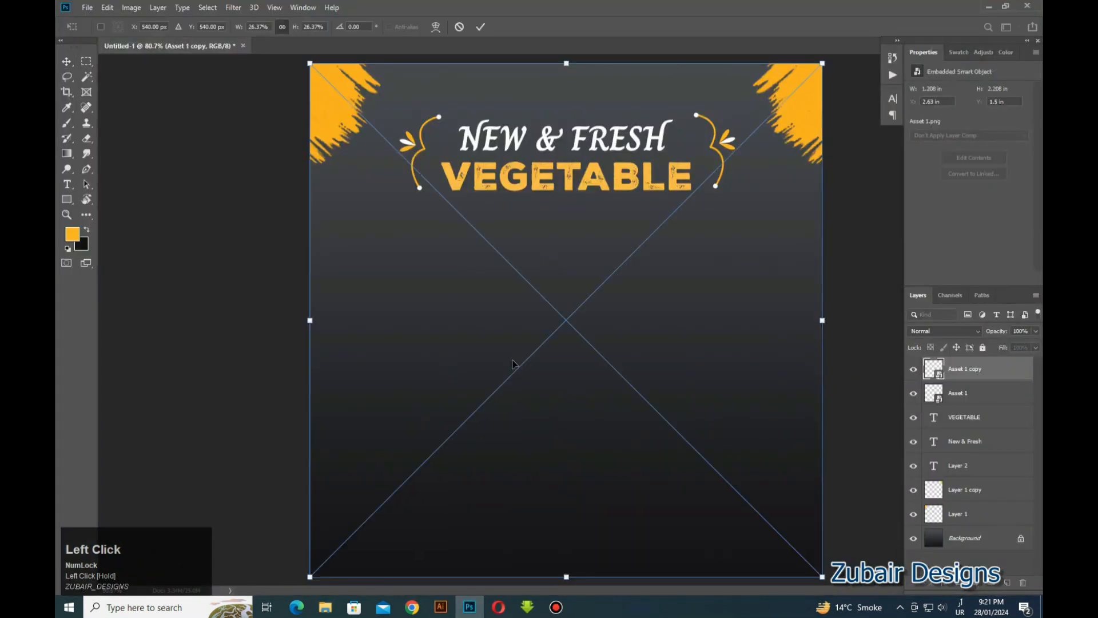
drag(822, 65, 630, 303)
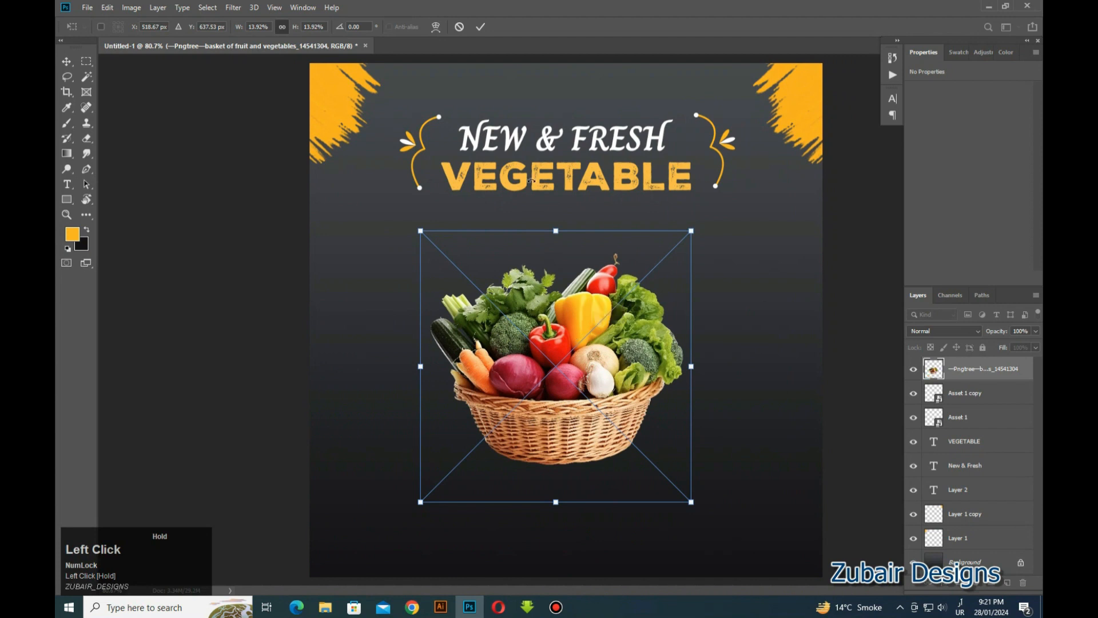
scroll(524, 167, down, 1)
drag(680, 239, 638, 280)
drag(584, 347, 609, 330)
key(Return)
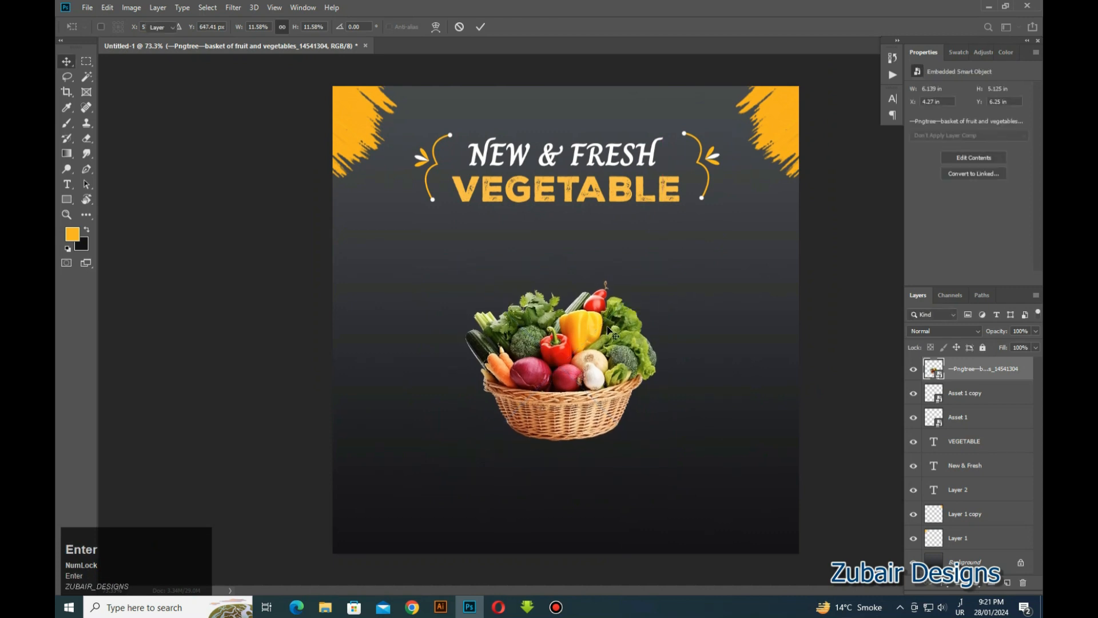
click(304, 31)
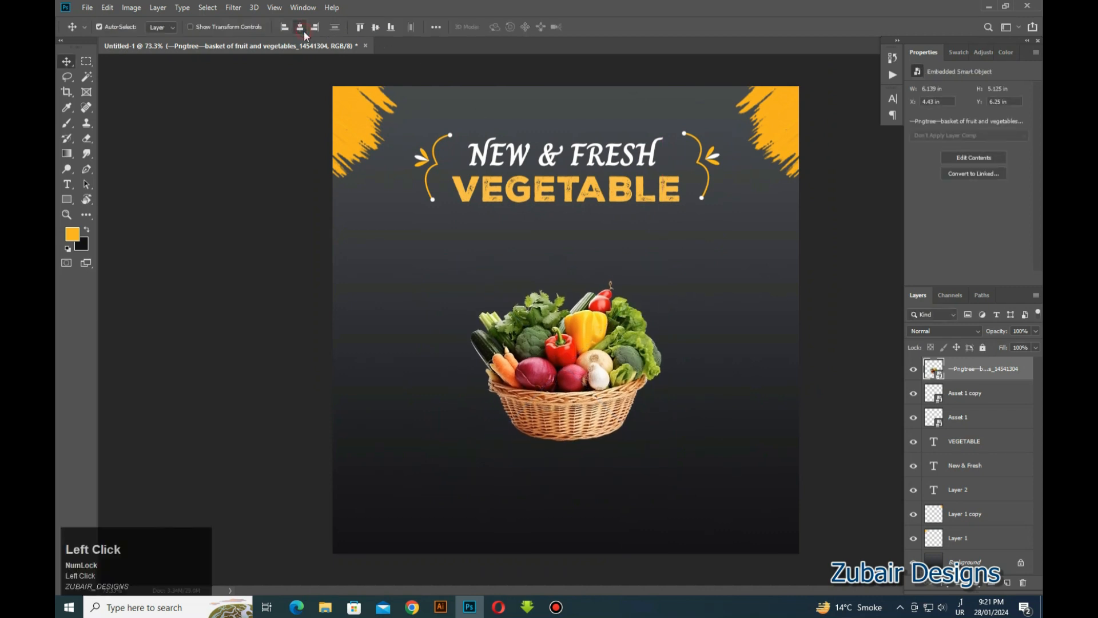
Step: Place the Asset 2 orange circle from the 300ppi folder at about 224%, above the right side of the vegetable basket
click(325, 607)
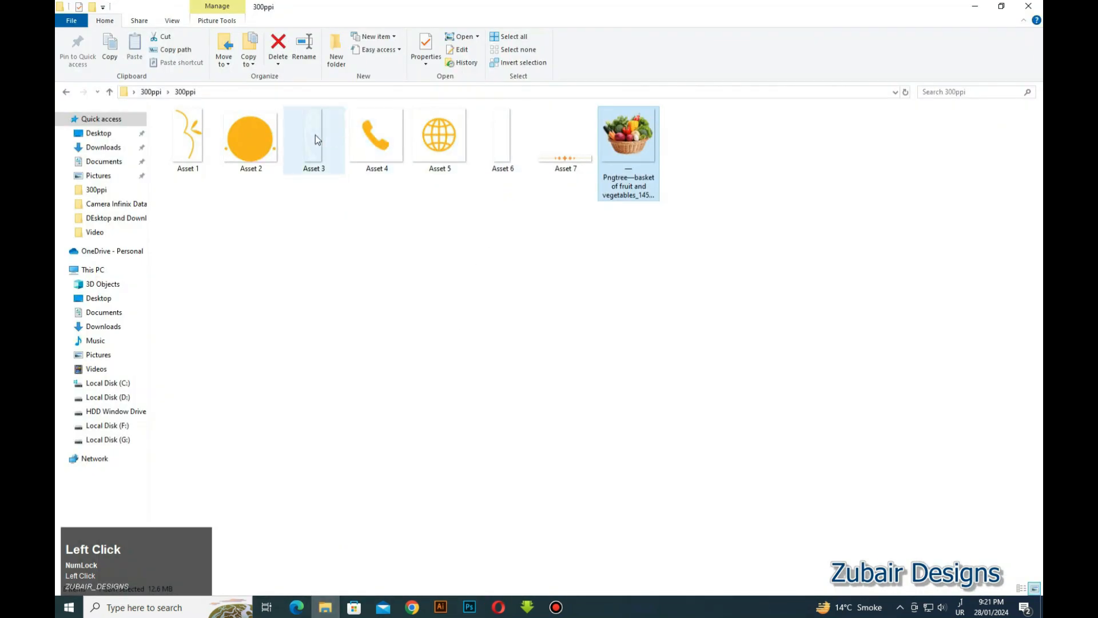
drag(279, 163, 686, 228)
drag(665, 277, 656, 289)
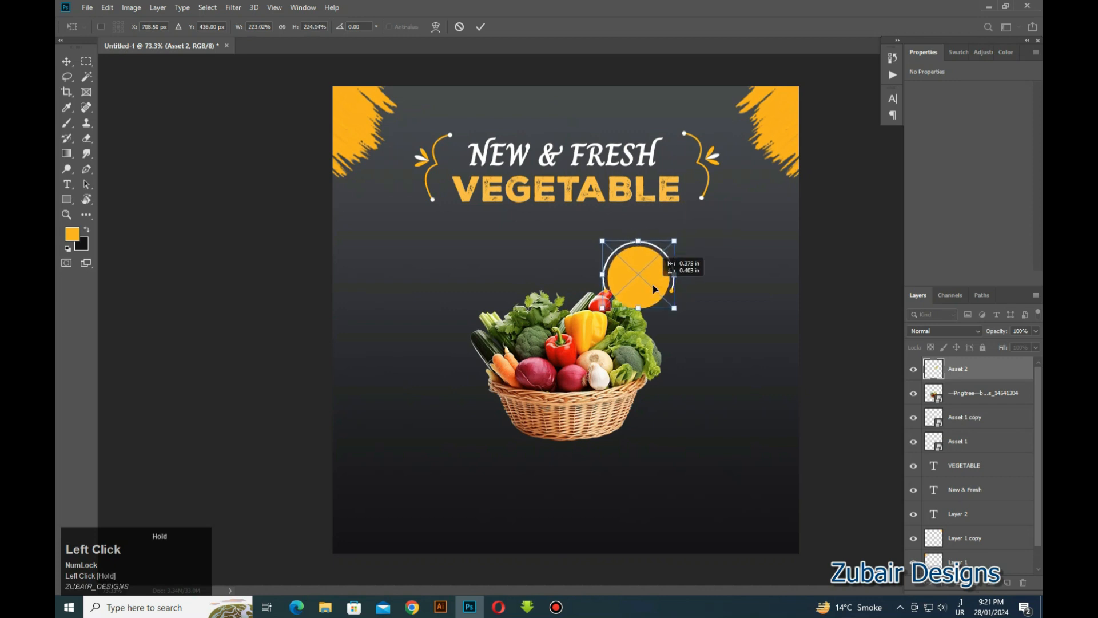
drag(655, 289, 666, 267)
key(Return)
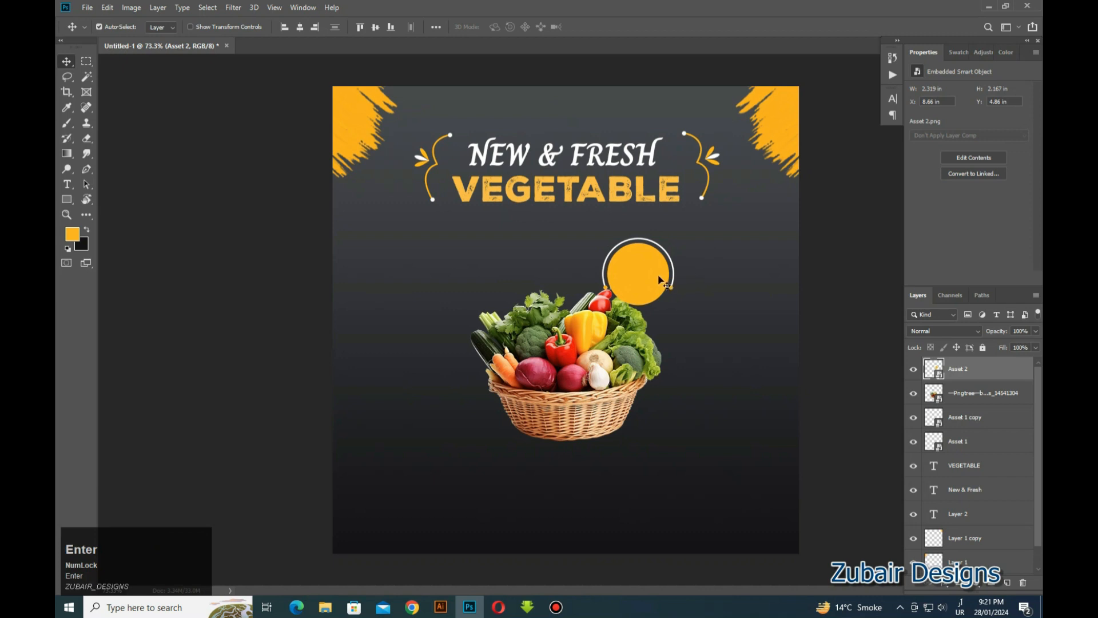
Step: Rotate the orange circle badge clockwise so its white arc curves over the top and right side
click(658, 276)
key(ctrl+t)
drag(692, 309, 689, 342)
key(Return)
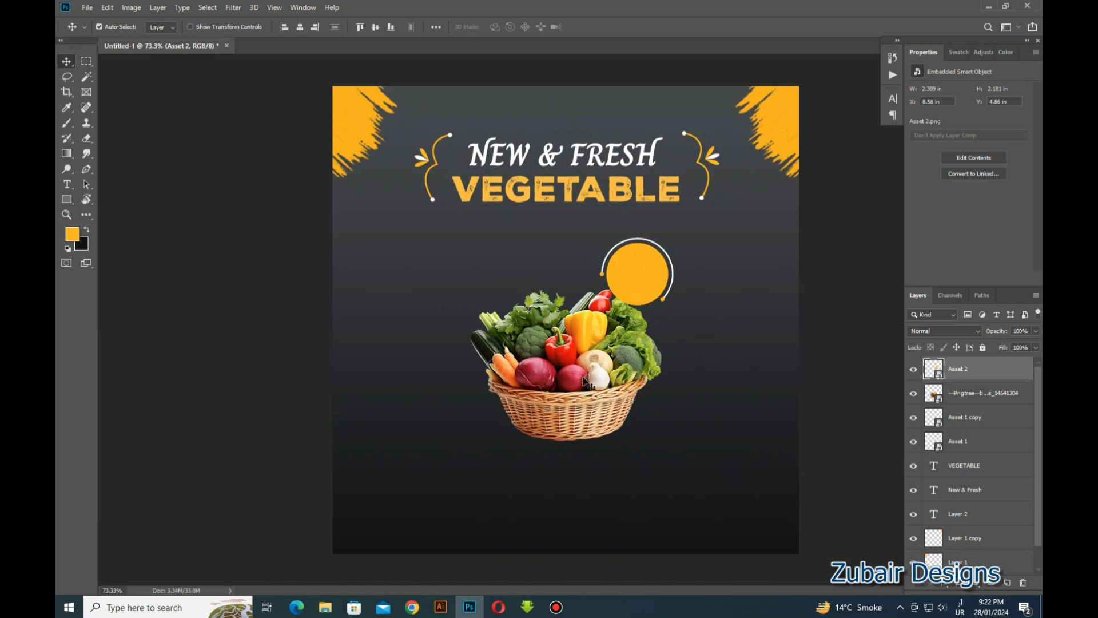
Step: Place the Asset 3 curly arrow just below the basket, tilted about 13° and scaled to about 188%
scroll(586, 382, up, 1)
click(325, 607)
drag(311, 150, 581, 524)
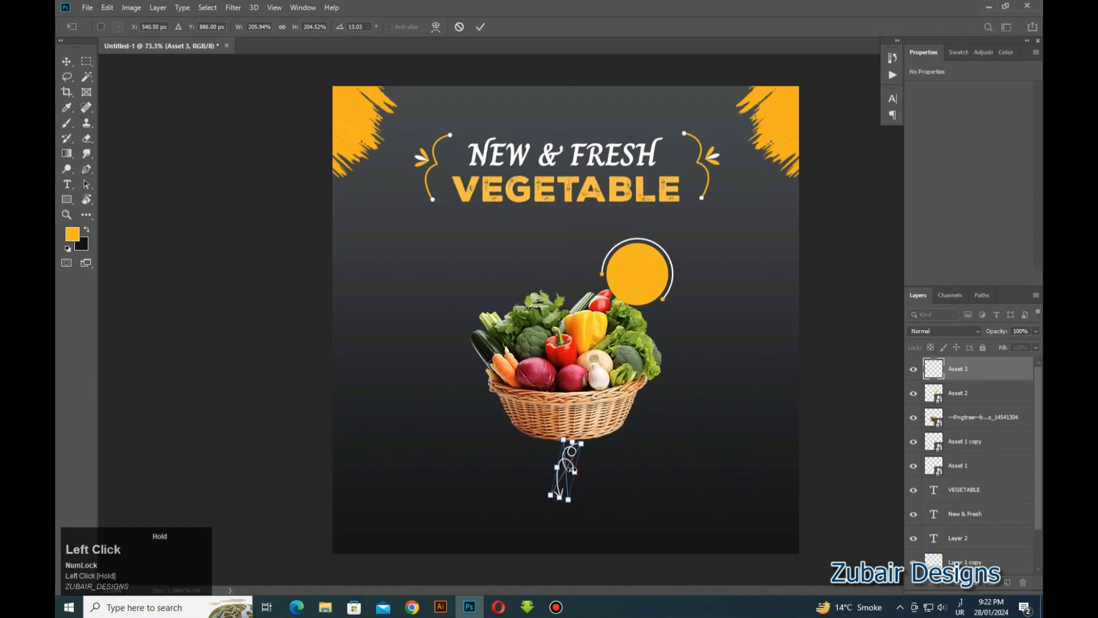
drag(568, 463, 565, 465)
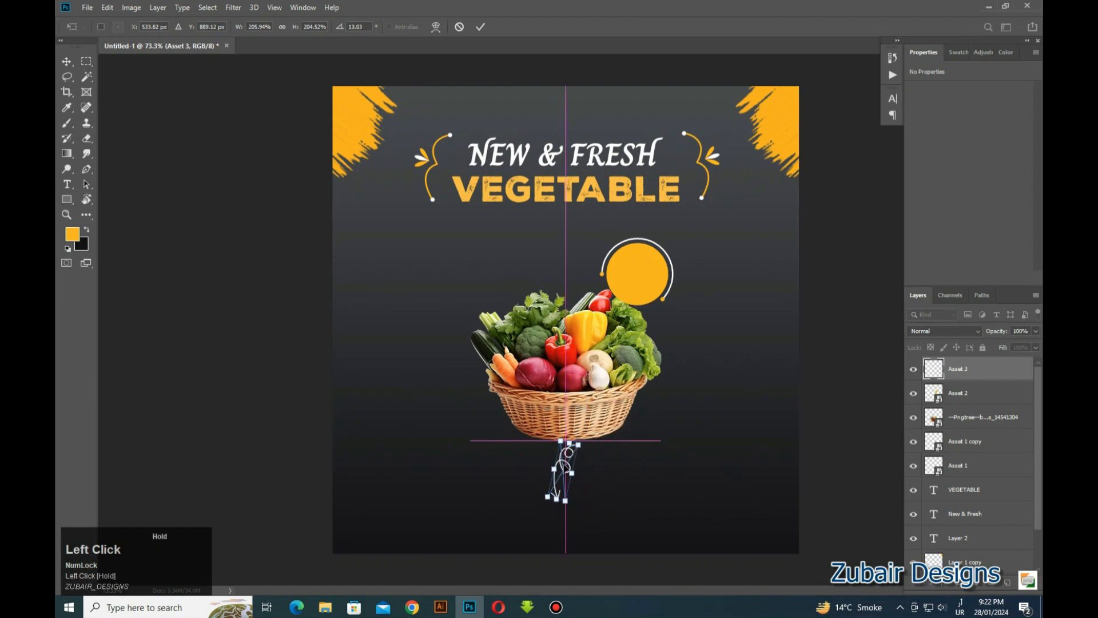
scroll(565, 465, up, 1)
click(580, 458)
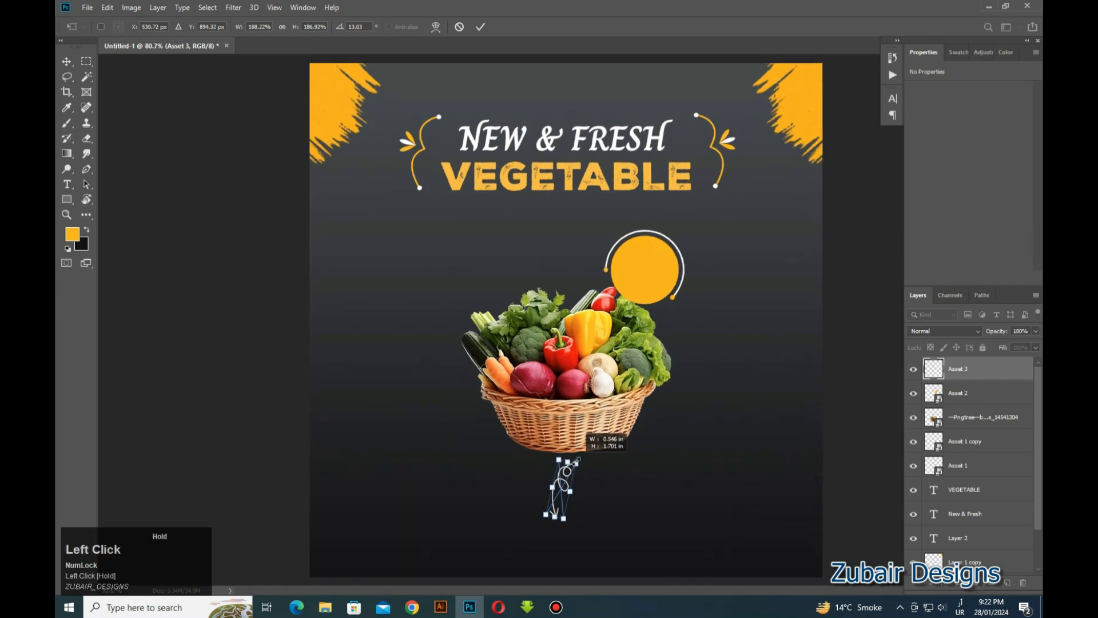
key(Return)
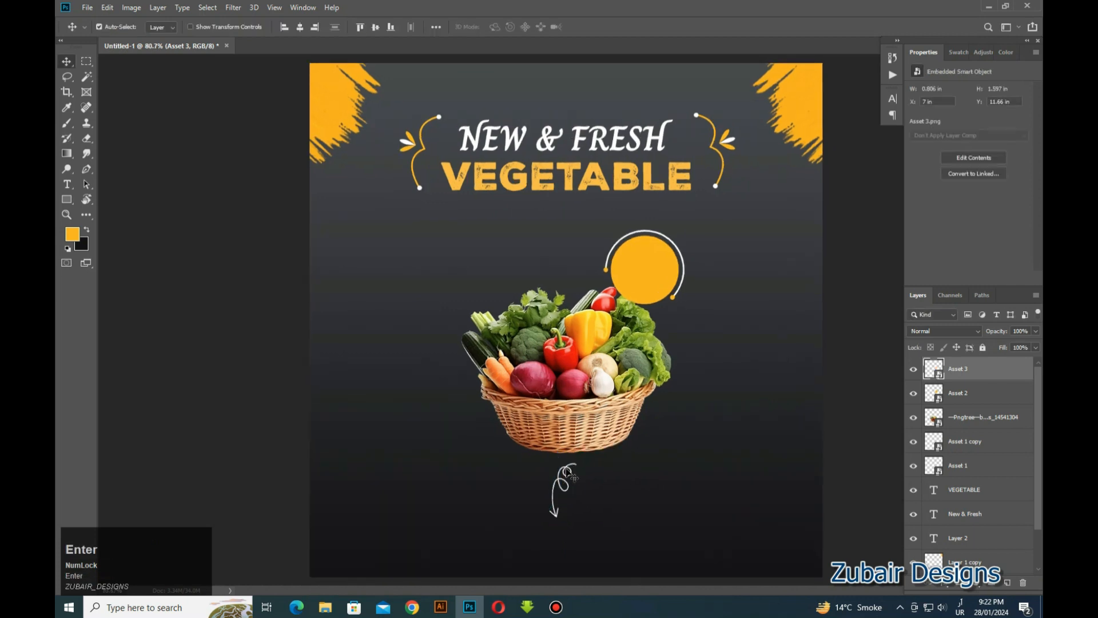
Step: Rotate the curly arrow slightly counterclockwise so it stands more upright
key(ctrl+t)
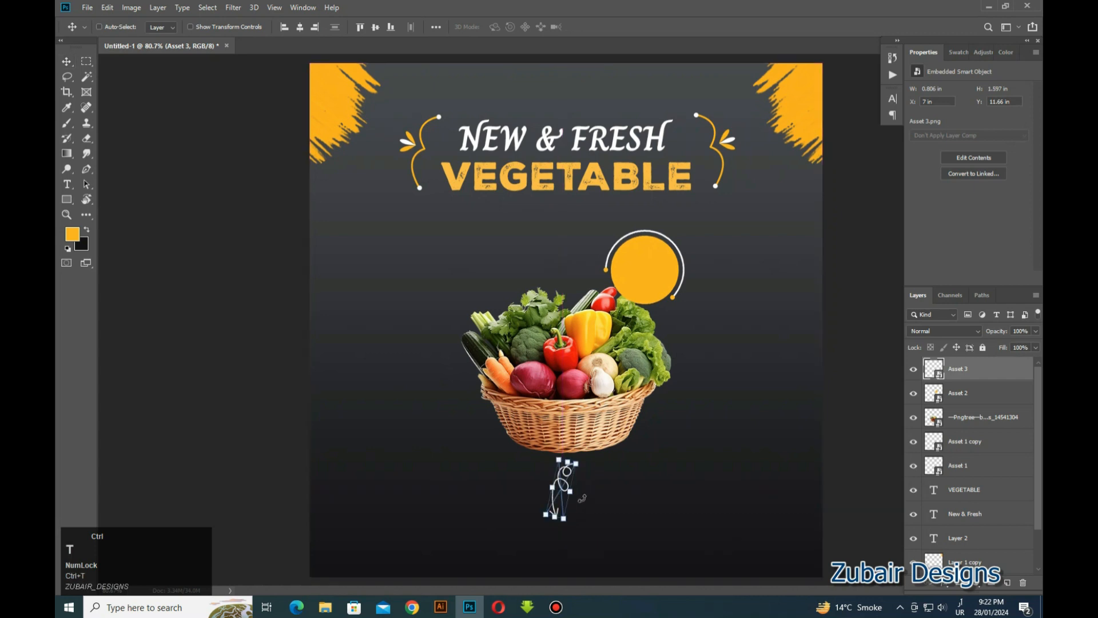
click(590, 506)
key(Return)
Step: Select the basket and the orange circle badge and move them together slightly upward
scroll(568, 499, down, 1)
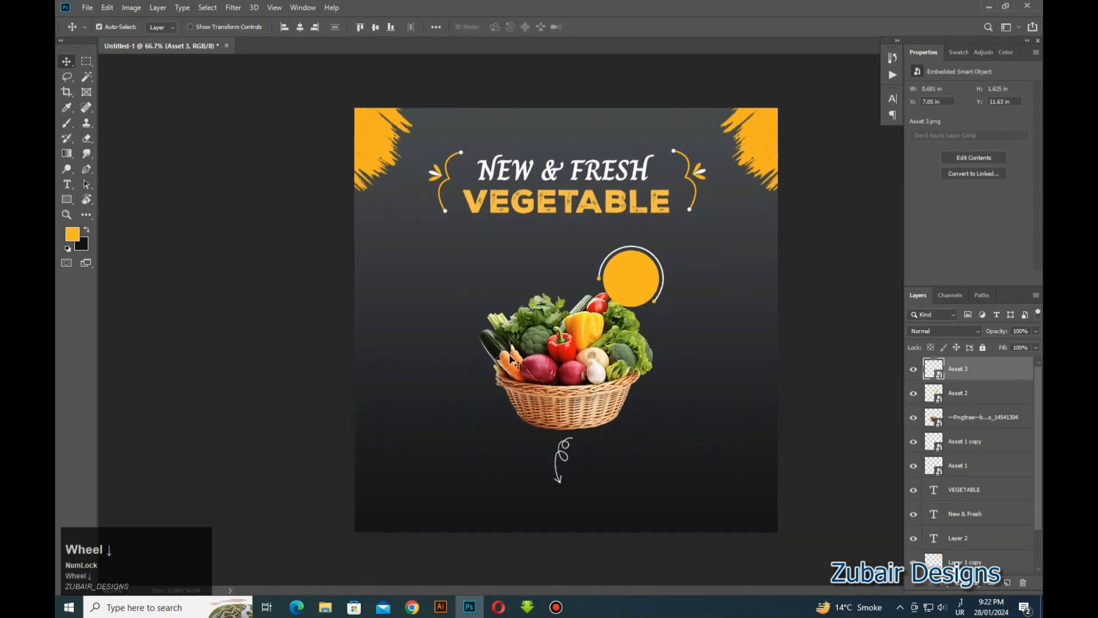
scroll(567, 496, up, 3)
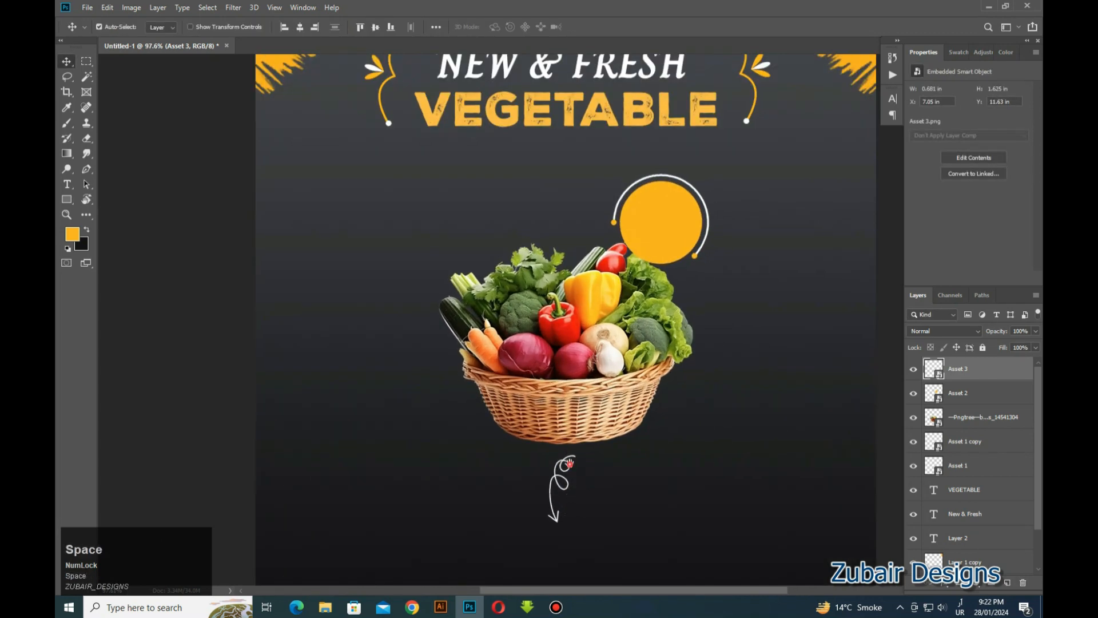
drag(567, 496, 565, 415)
click(577, 368)
shift+click(649, 183)
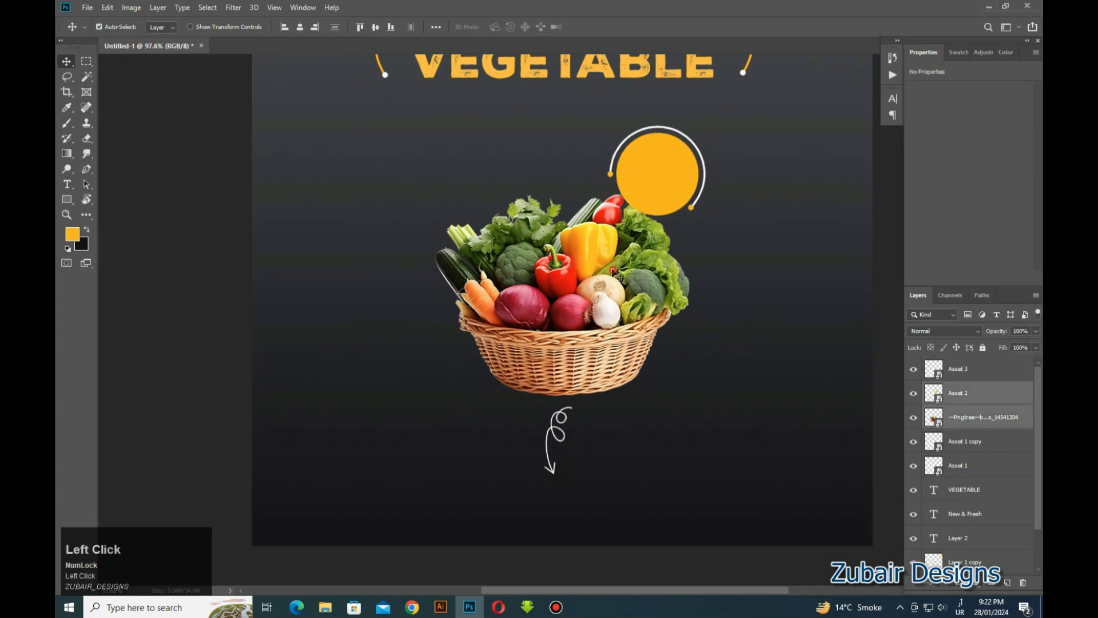
drag(612, 272, 611, 261)
scroll(538, 227, down, 2)
click(756, 346)
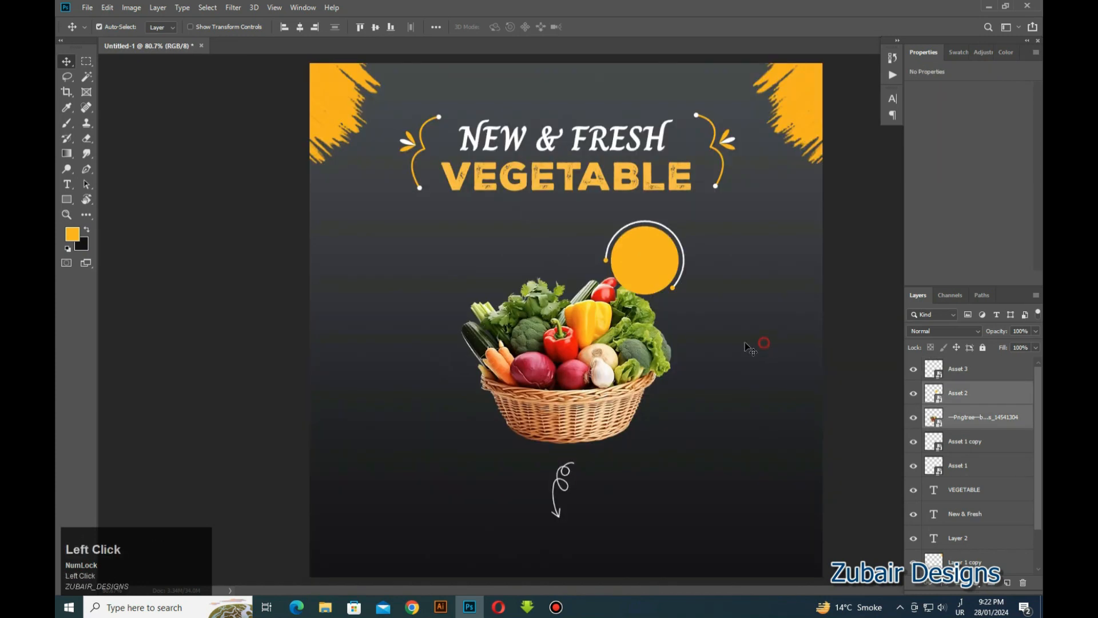
click(608, 353)
scroll(544, 237, down, 2)
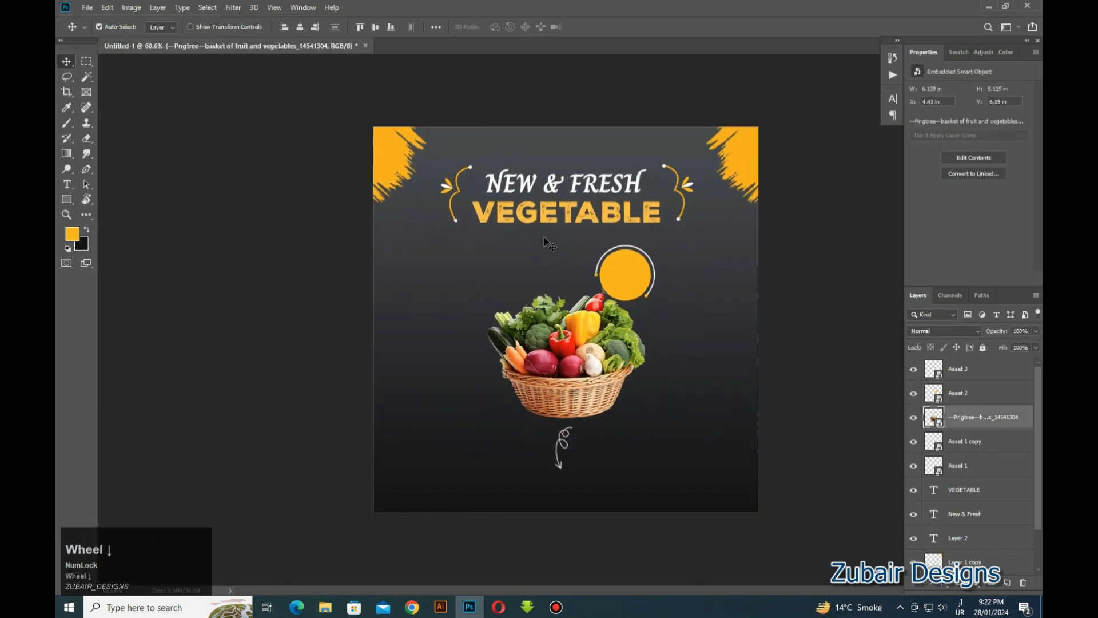
scroll(602, 456, up, 1)
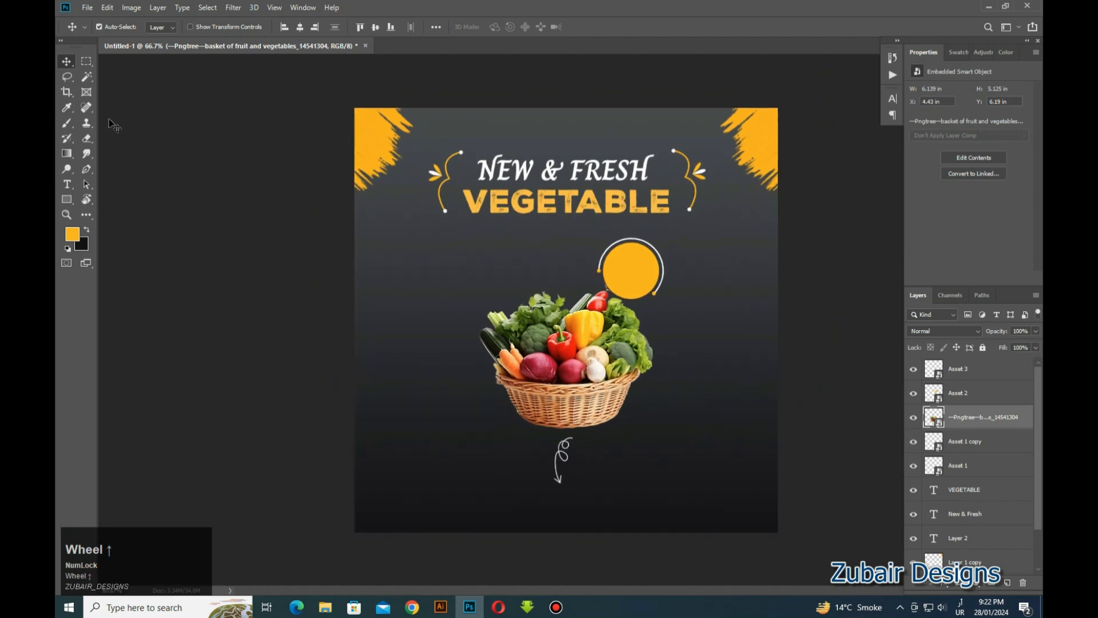
Step: Draw a 257 × 63 px orange rectangle with 31.5 px rounded corners, centred horizontally below the arrow
click(66, 199)
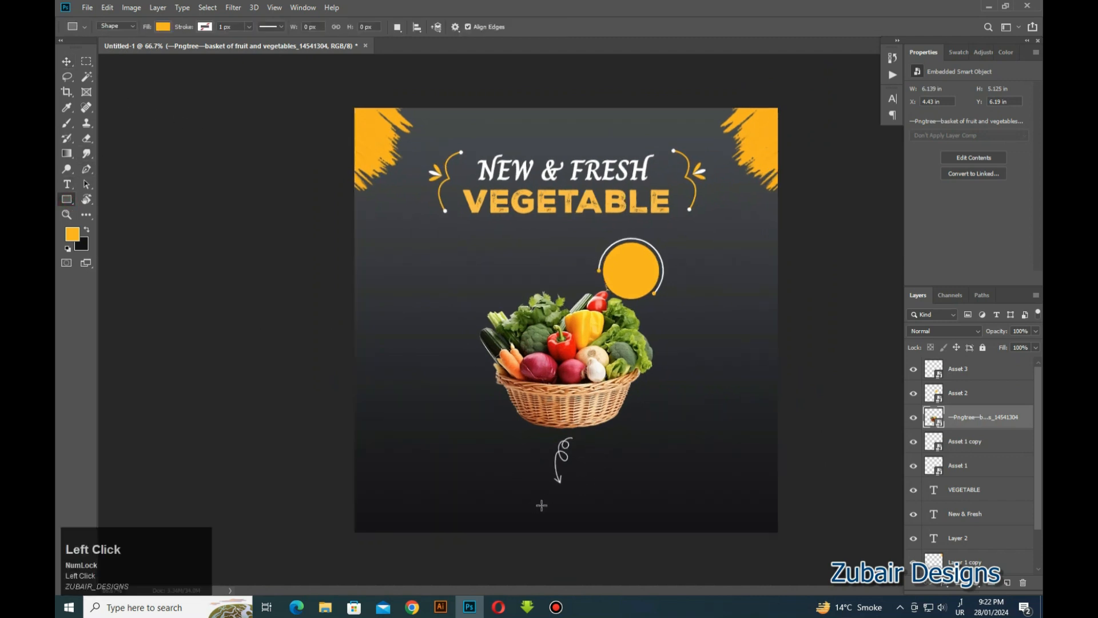
drag(504, 491, 604, 515)
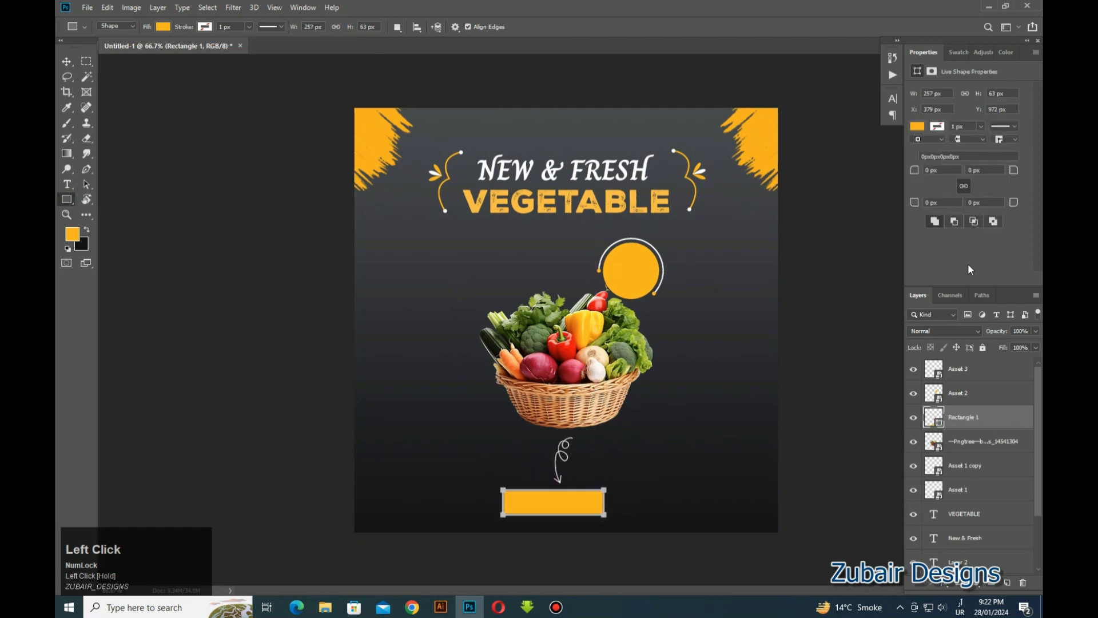
drag(915, 170, 1004, 179)
click(64, 66)
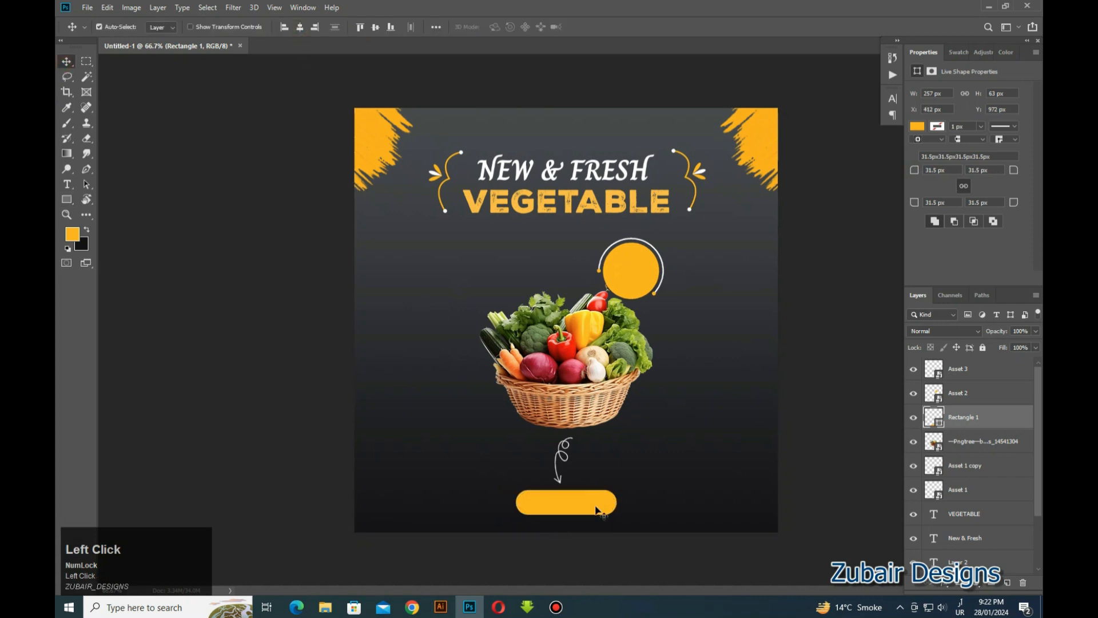
Step: Narrow the rounded orange button to 236 px and shift it vertically to Y 961 px, close under the arrow tip
scroll(585, 509, up, 4)
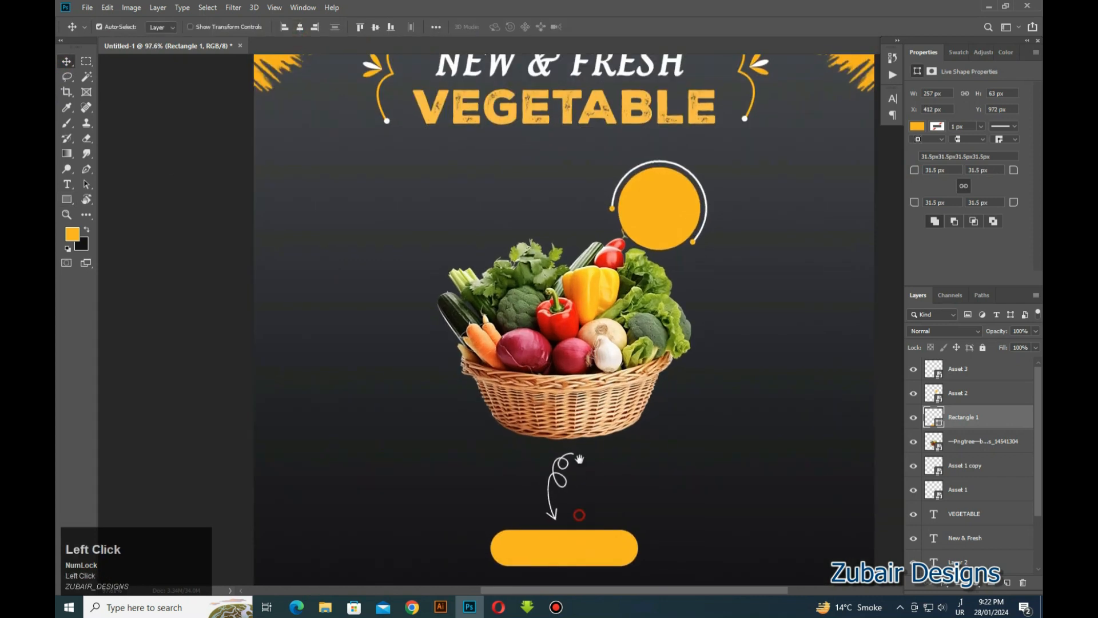
drag(580, 512, 579, 418)
key(ctrl+t)
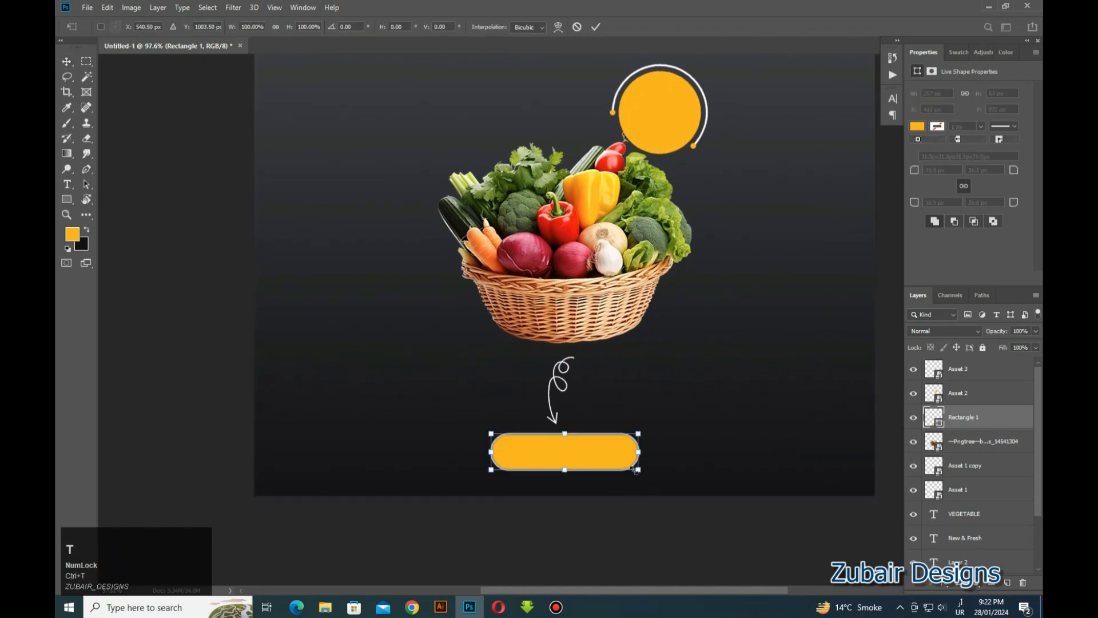
drag(639, 470, 596, 458)
key(Return)
key(Down)
key(Down)
key(Down)
key(Down)
key(Down)
key(Down)
key(Down)
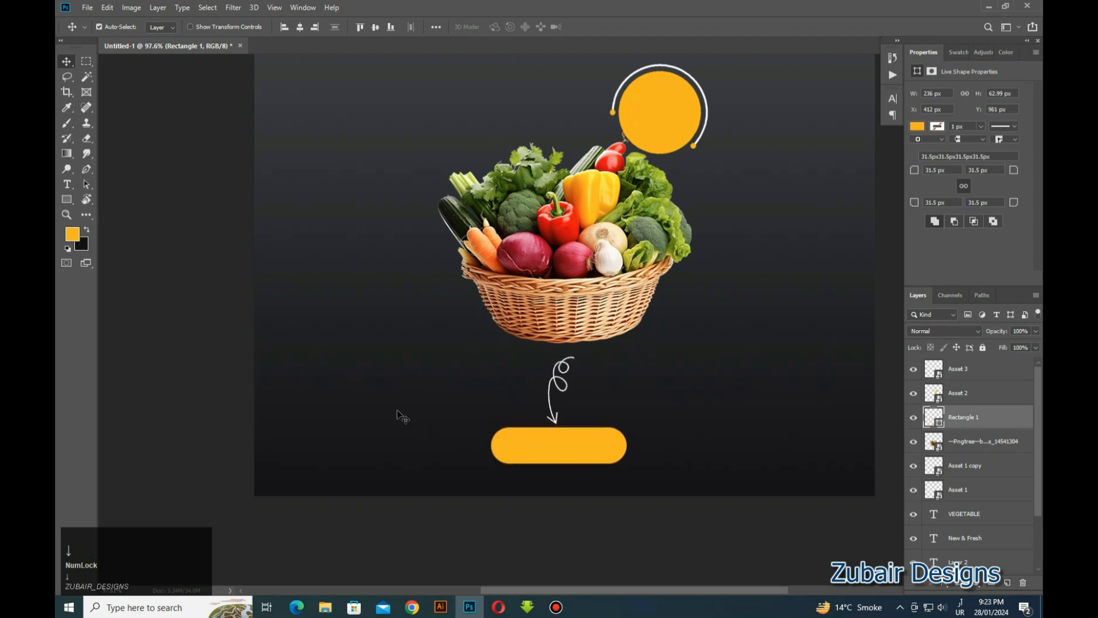
Step: Add the text "ORDER NOW" and place it left of the arrow, above the orange button
key(t)
click(432, 364)
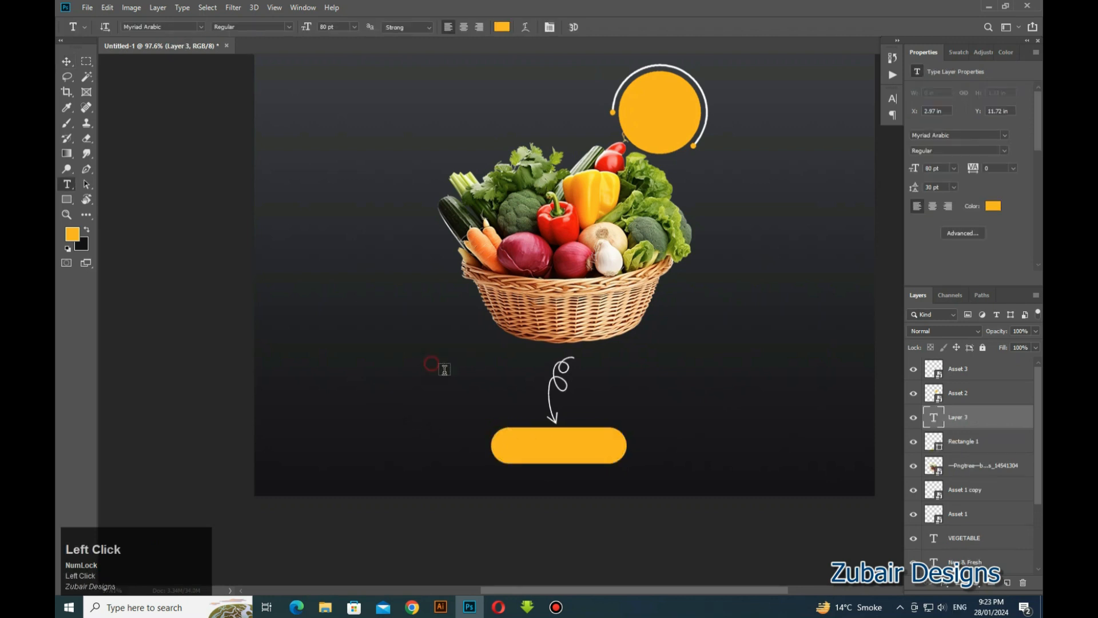
text(ORD)
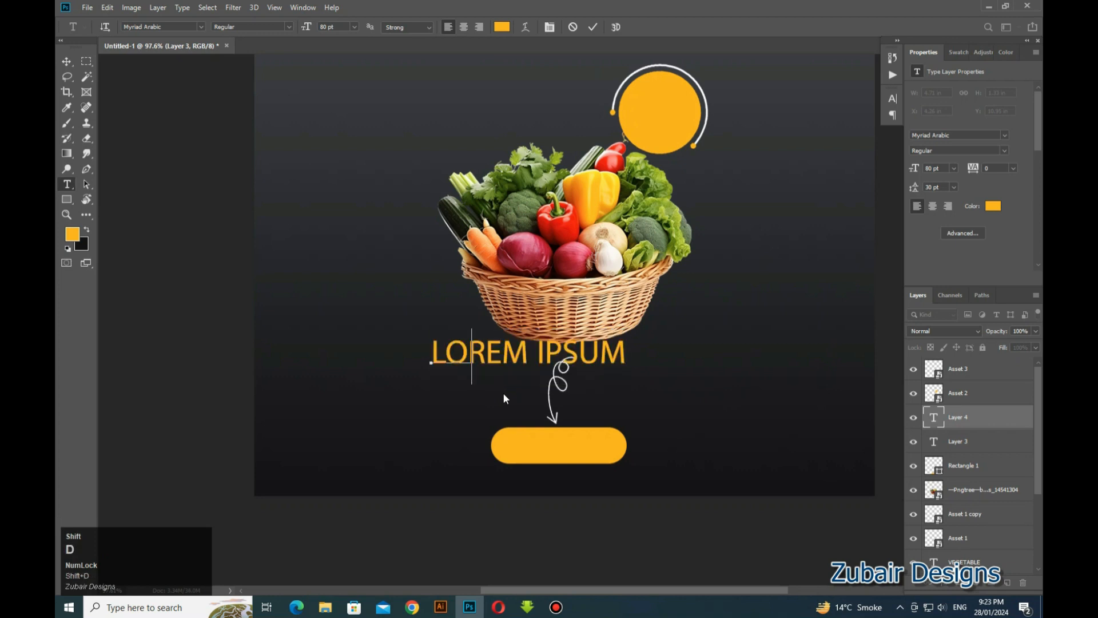
text(ER NOW)
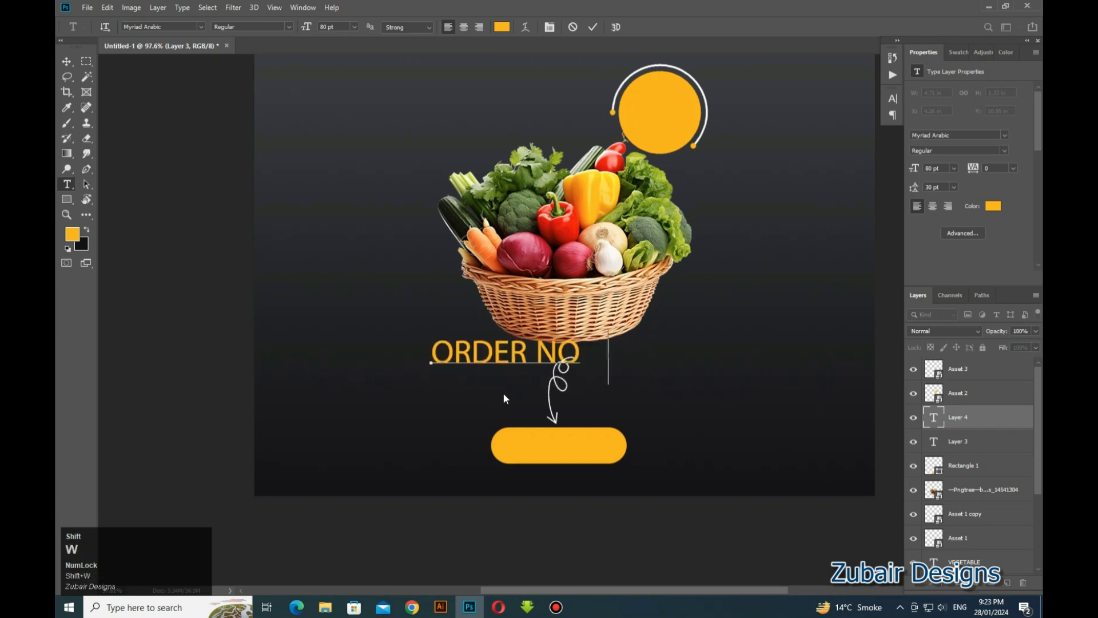
click(67, 62)
drag(512, 353, 444, 395)
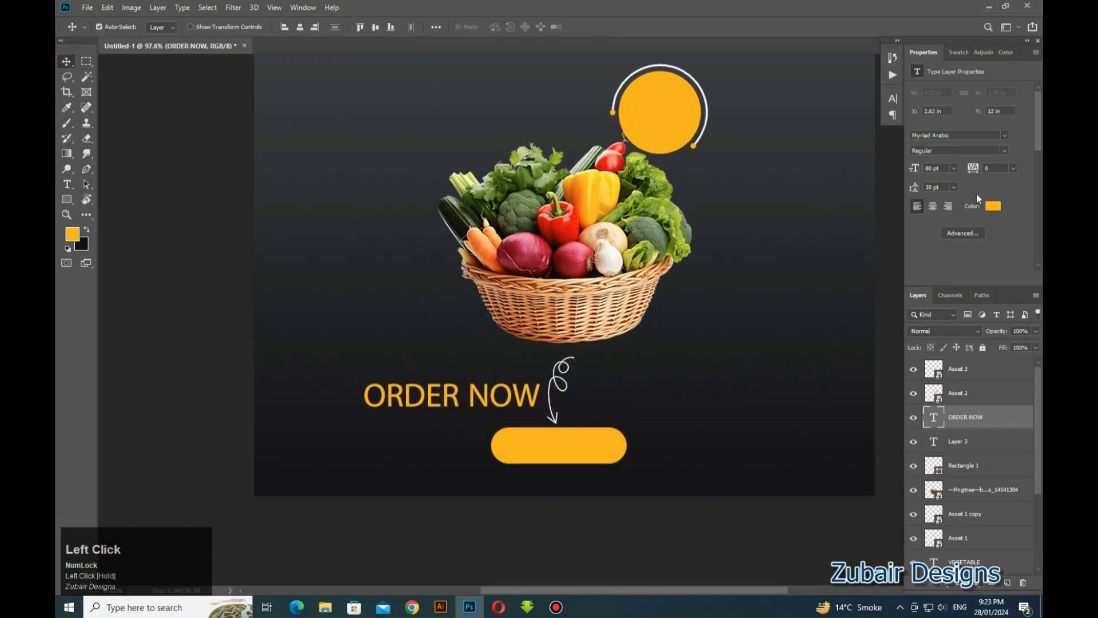
Step: Set the font of the "ORDER NOW" text to Gotham Bold
click(991, 135)
text(got)
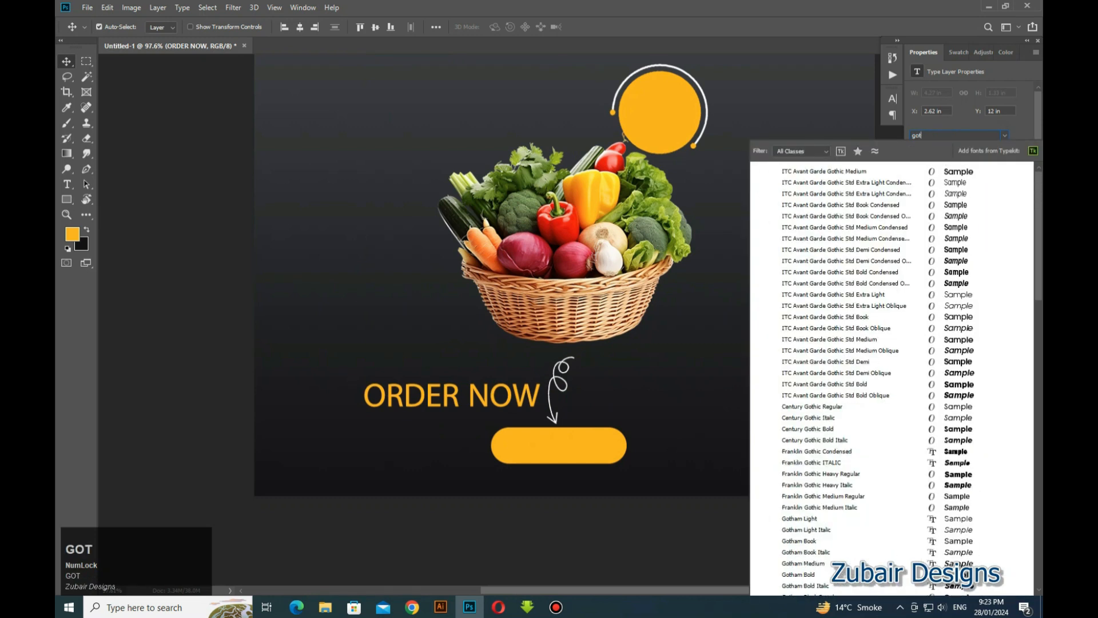
text(ham)
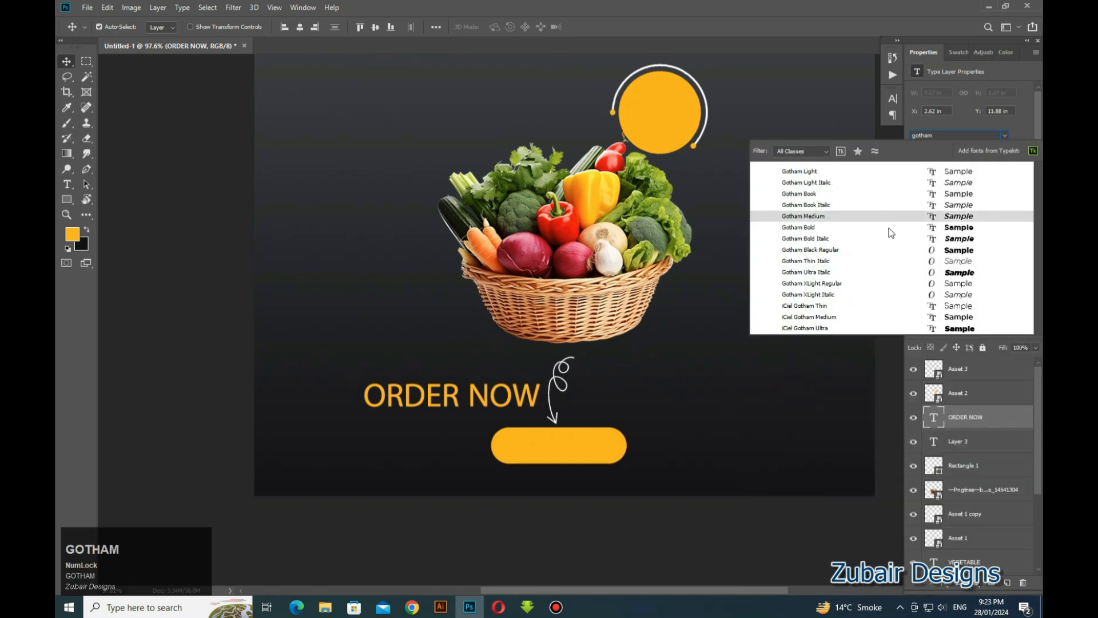
click(861, 228)
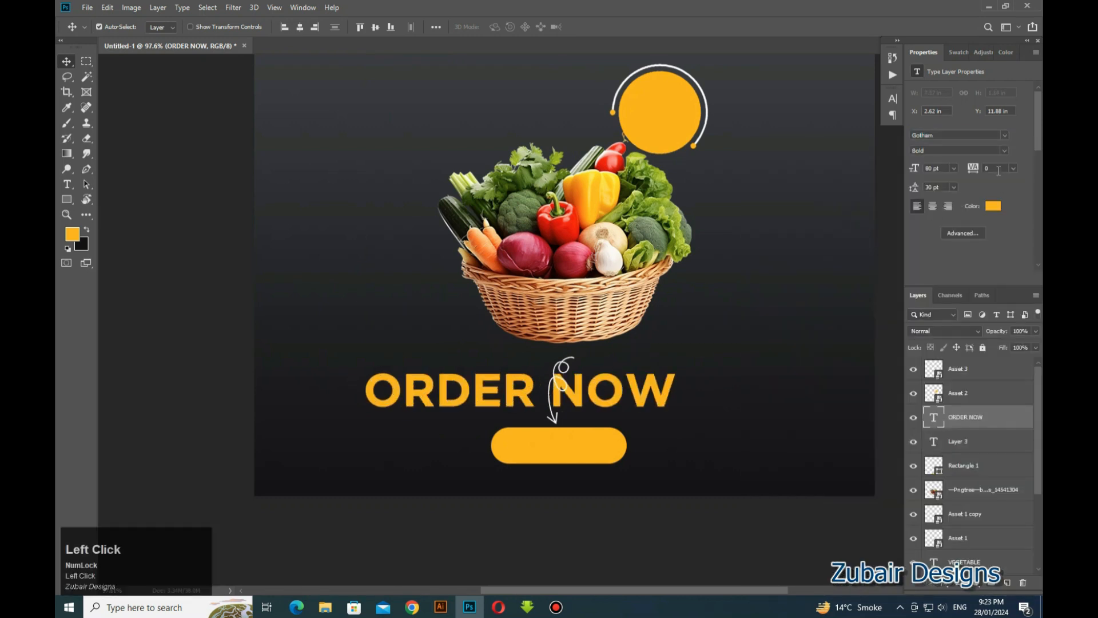
Step: Recolour the "ORDER NOW" text with the dark grey sampled from the poster background
click(994, 206)
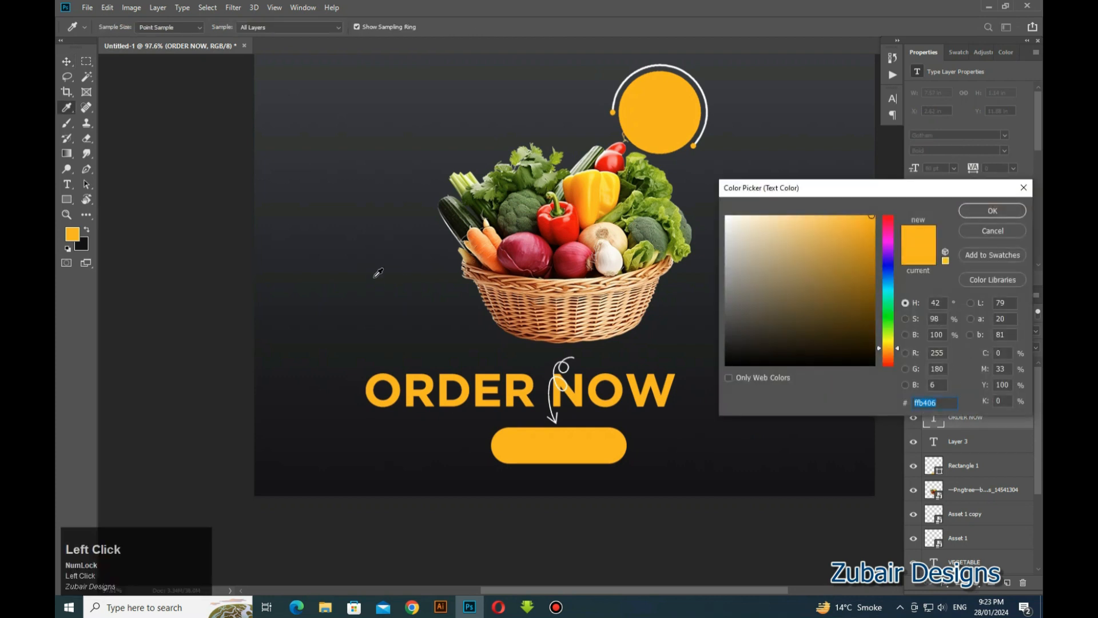
click(376, 295)
click(995, 211)
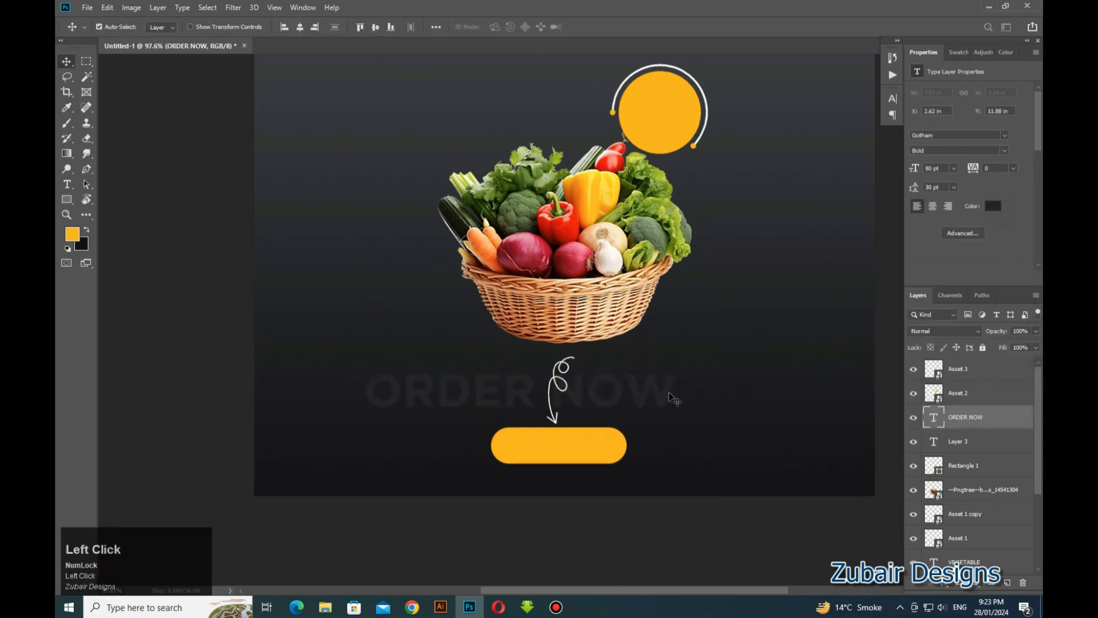
Step: Move the "ORDER NOW" text onto the orange button and scale it down to fit inside
drag(618, 392, 630, 421)
key(ctrl+t)
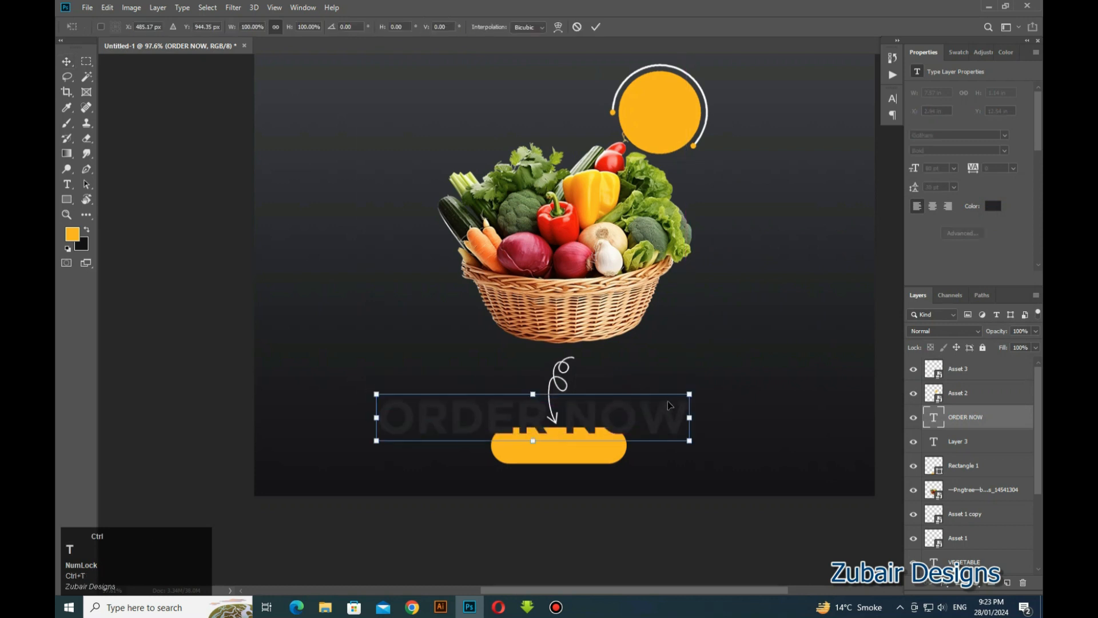
drag(688, 393, 595, 452)
key(Return)
scroll(460, 209, down, 4)
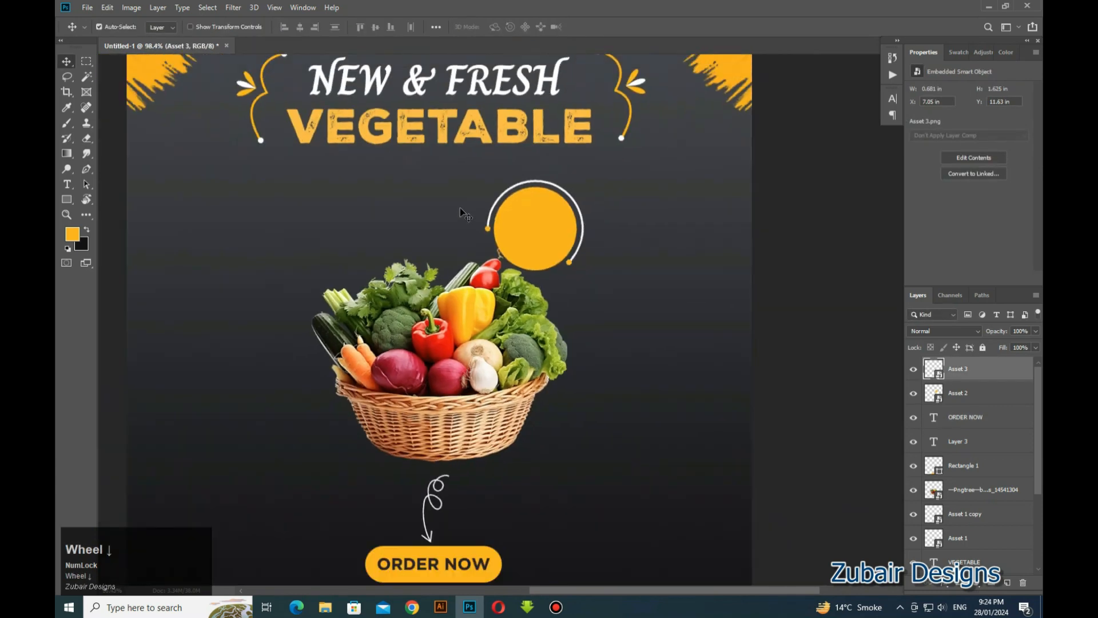
Step: Add the two-line text "50% OFF" over the orange circle badge
scroll(525, 282, up, 5)
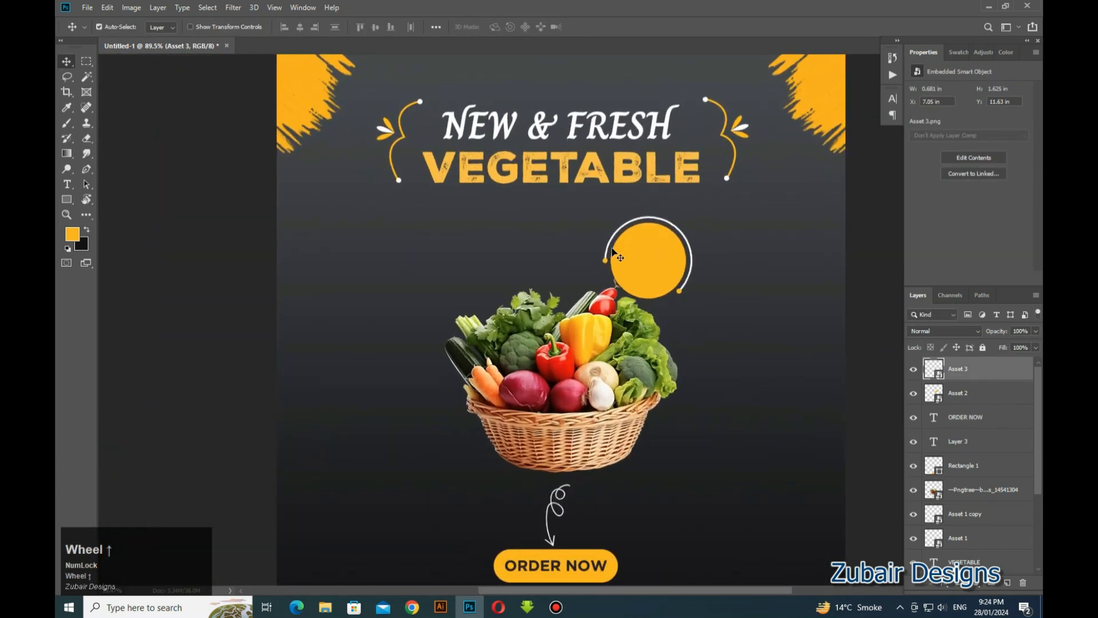
scroll(615, 252, up, 1)
key(t)
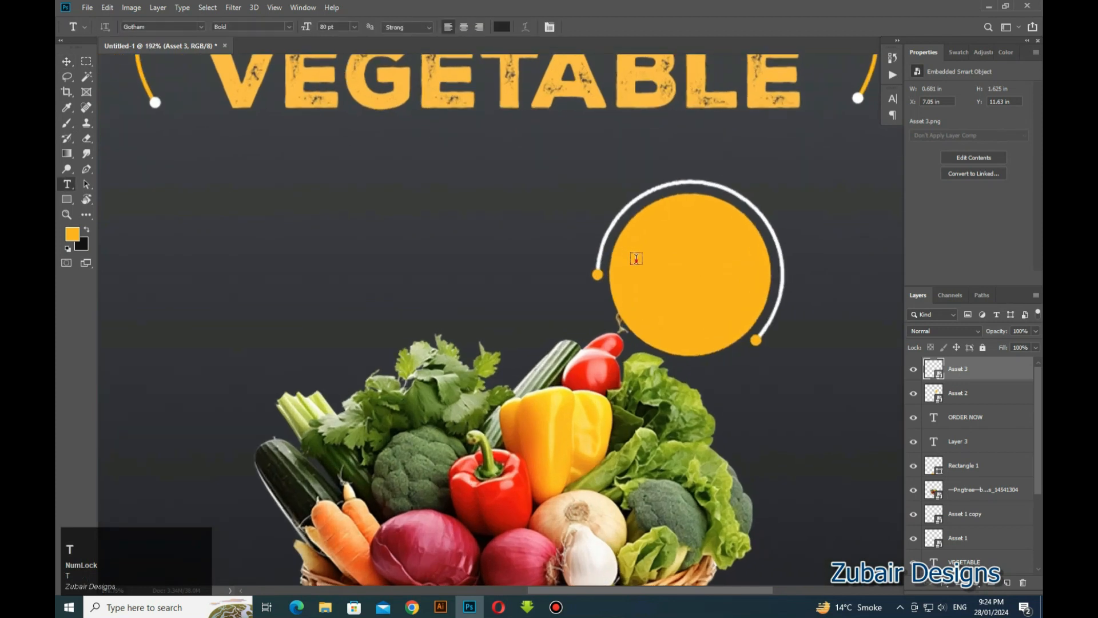
click(637, 260)
text(50)
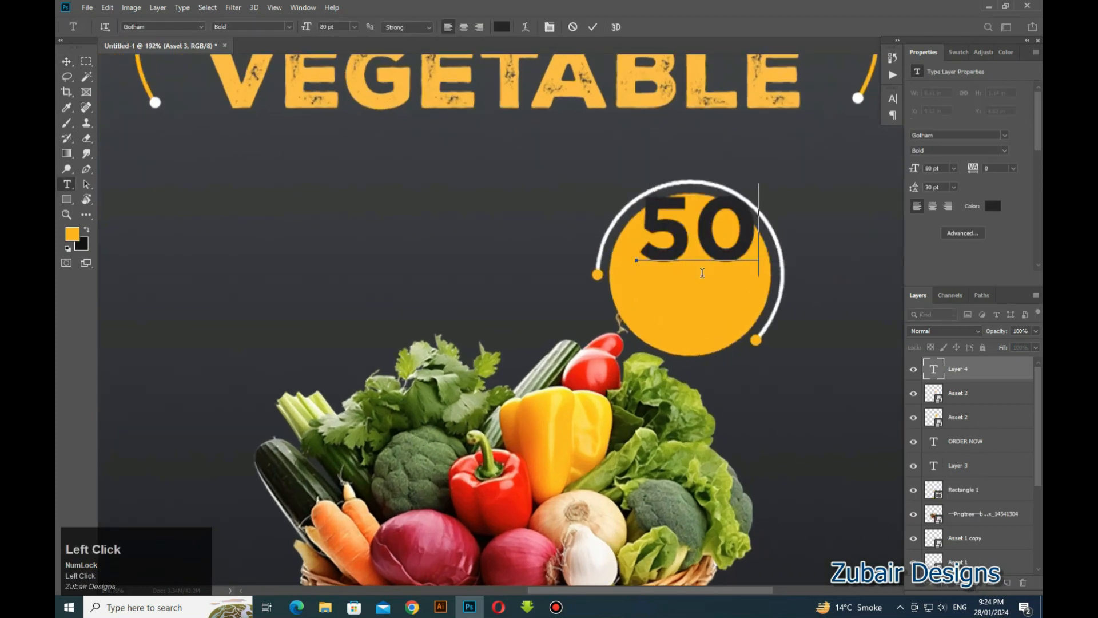
text(%)
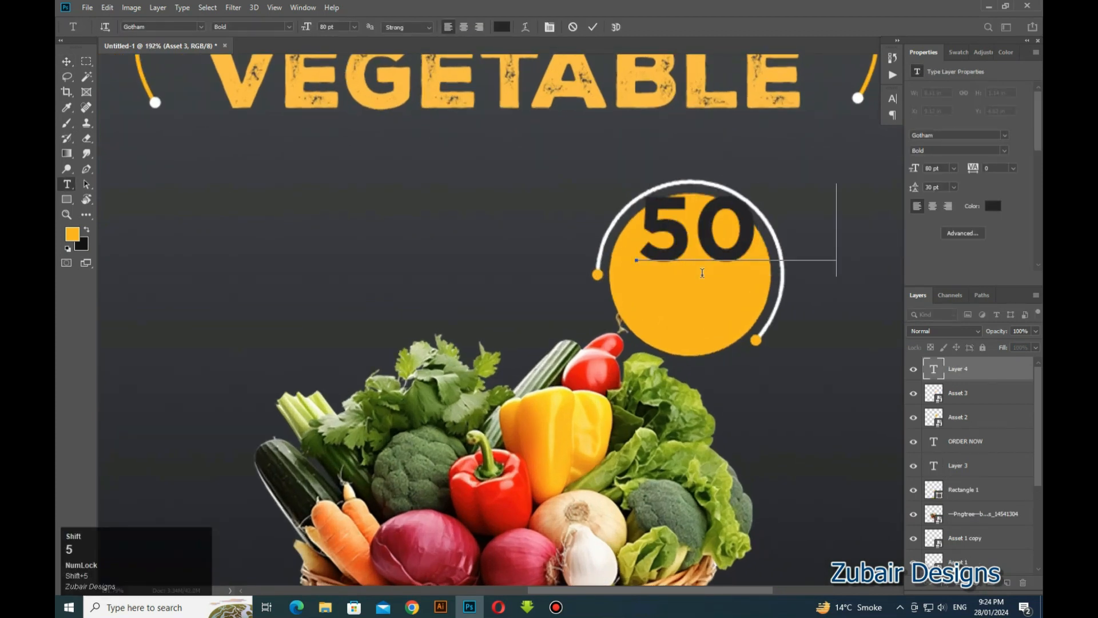
key(Return)
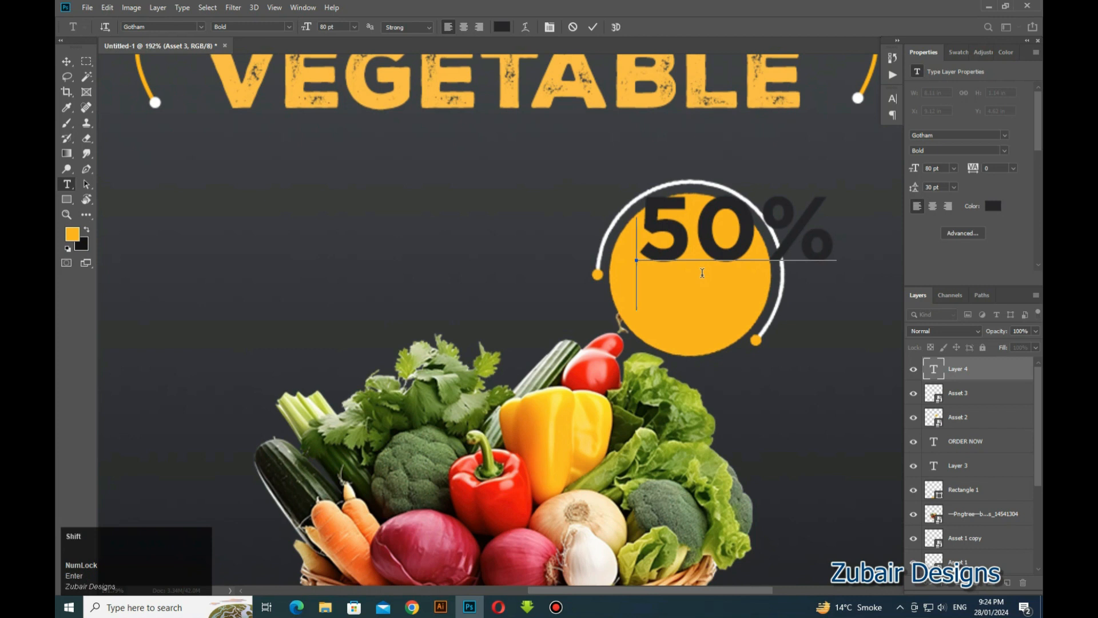
text(OFF)
click(67, 61)
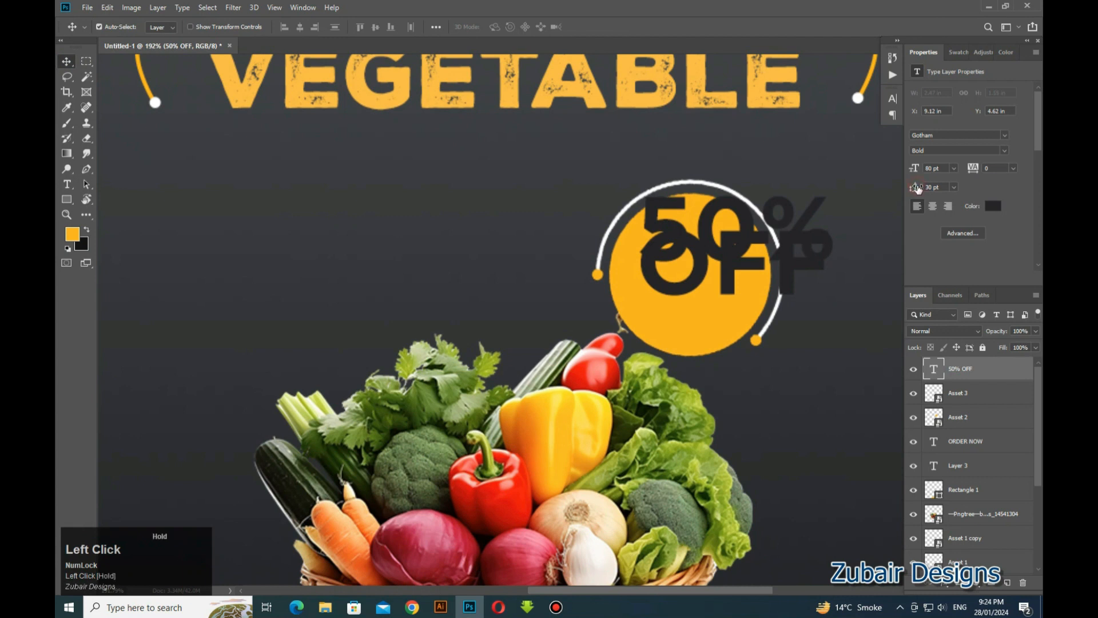
Step: Set the "50% OFF" leading to 68 pt, then scale the text to about 64% and tilt it slightly clockwise inside the circle
drag(918, 189, 930, 192)
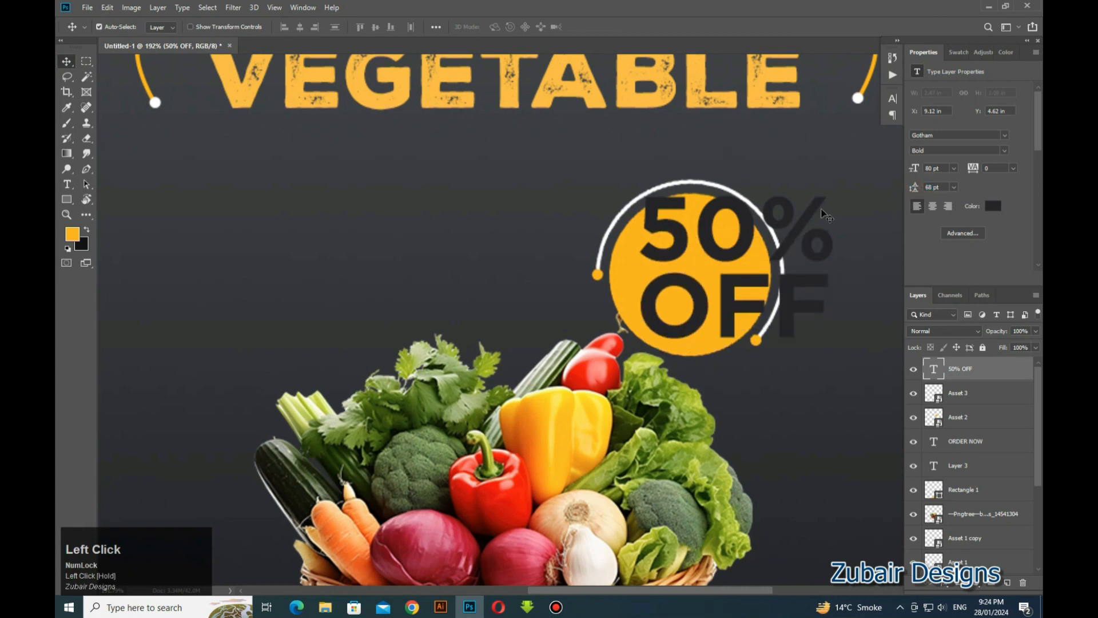
key(ctrl+t)
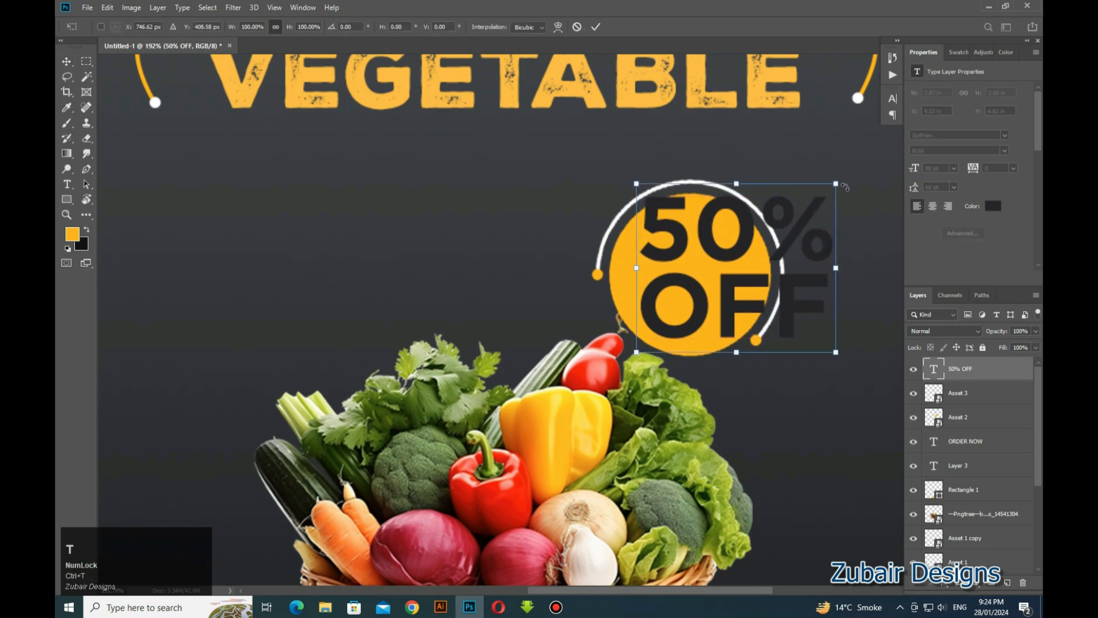
drag(847, 186, 741, 254)
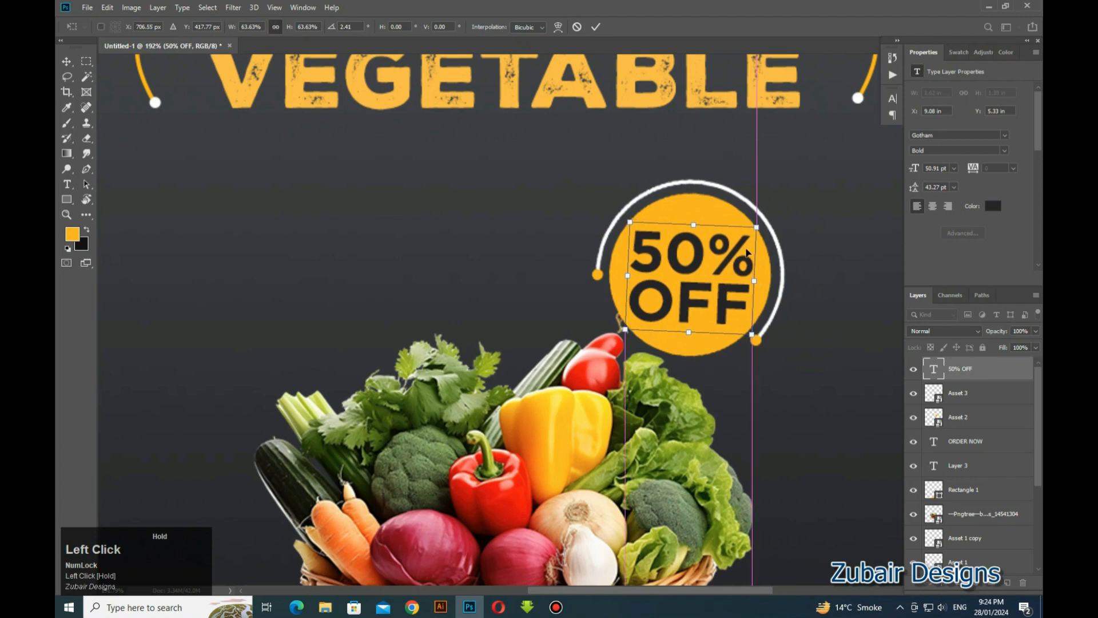
key(Return)
scroll(521, 140, down, 4)
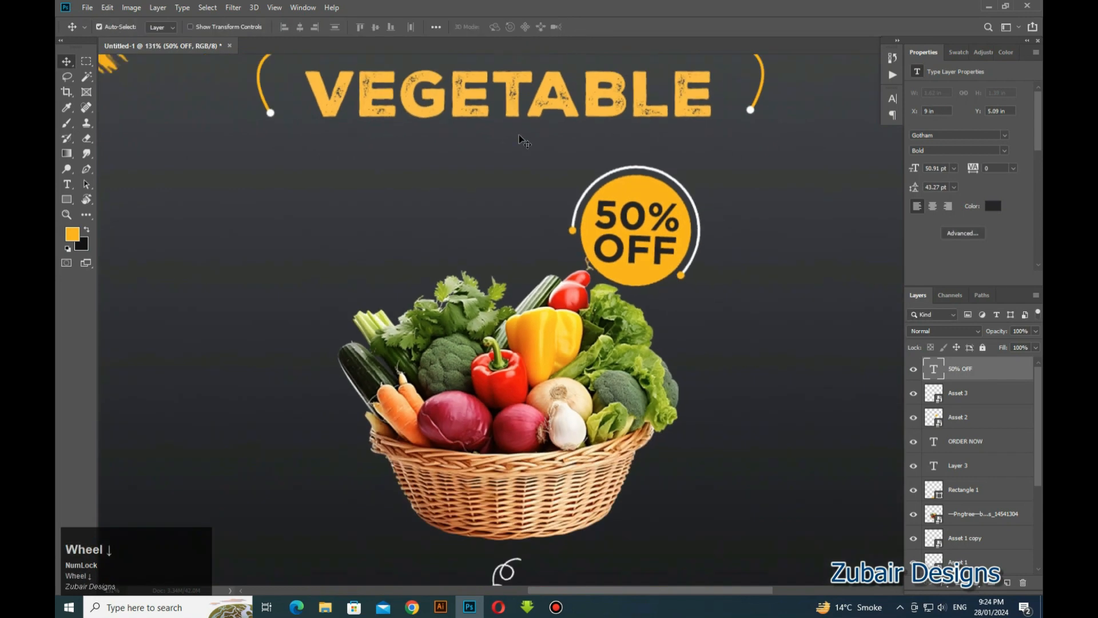
Step: Set the leading of the "50% OFF" text to 49.27 pt and its colour to dark grey 3a3c40
scroll(678, 217, up, 3)
click(914, 207)
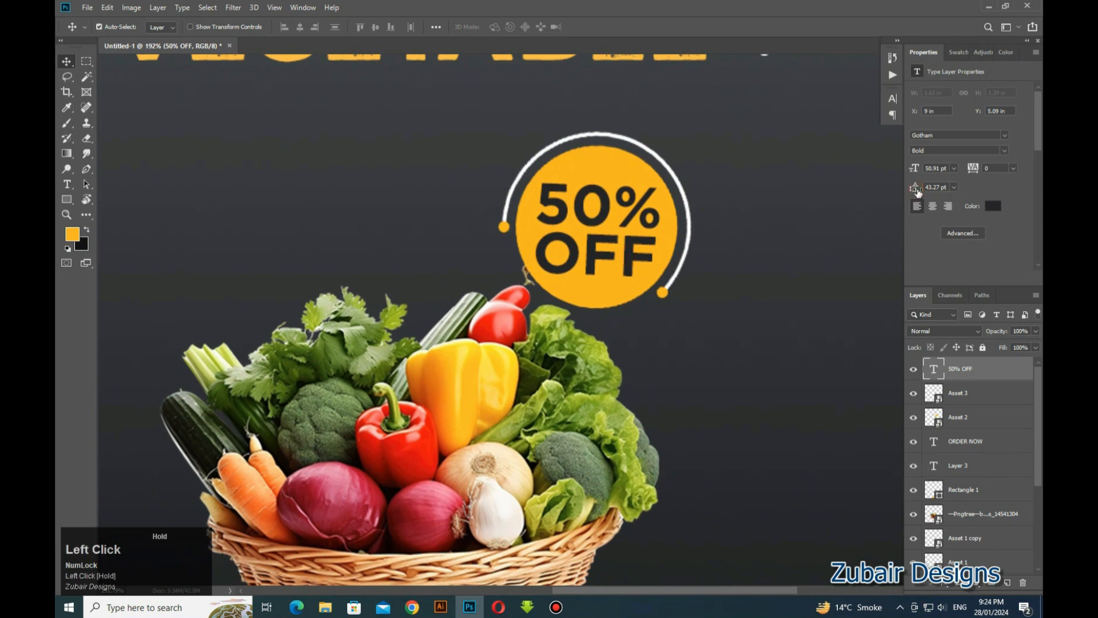
drag(914, 191, 916, 191)
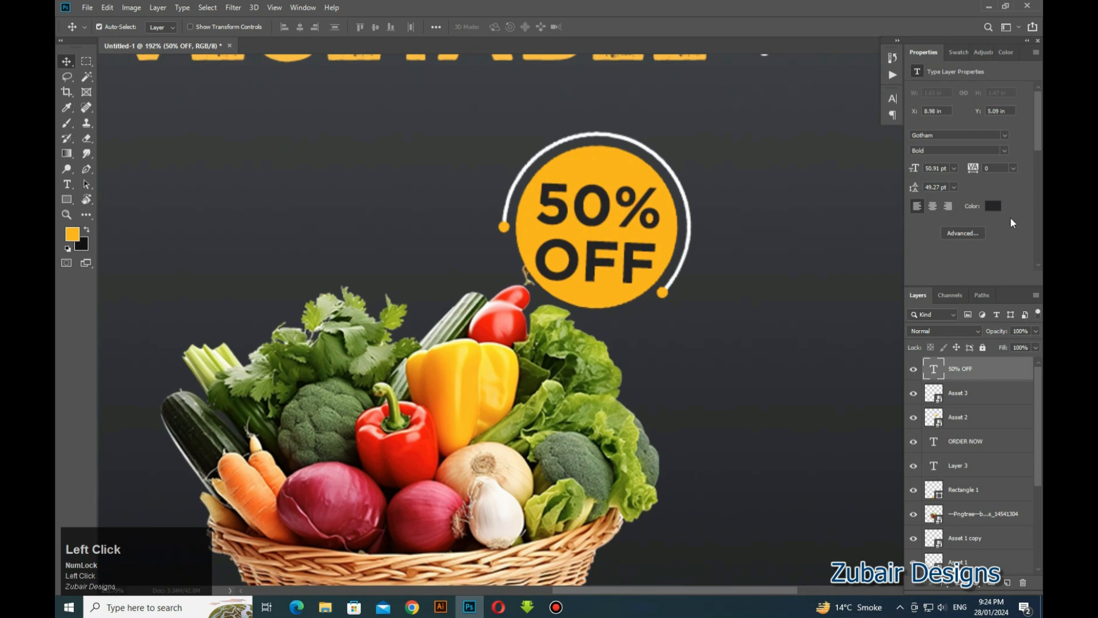
click(995, 207)
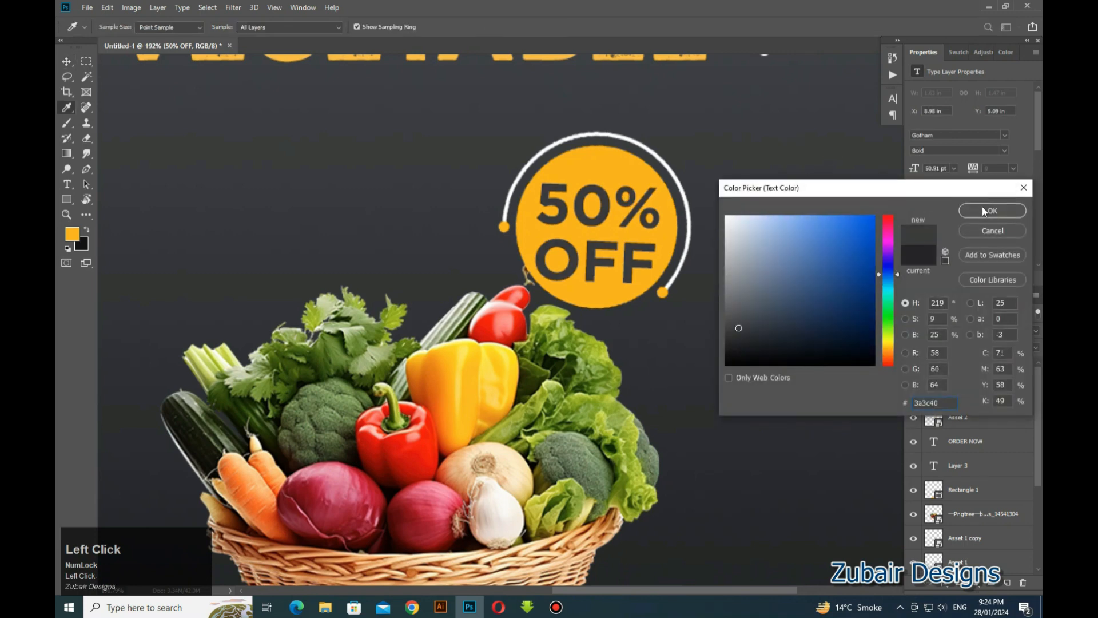
Step: Scale the "50% OFF" text down to 48.95 pt and nudge it up to Y 5.06 in within the circle
scroll(730, 177, down, 5)
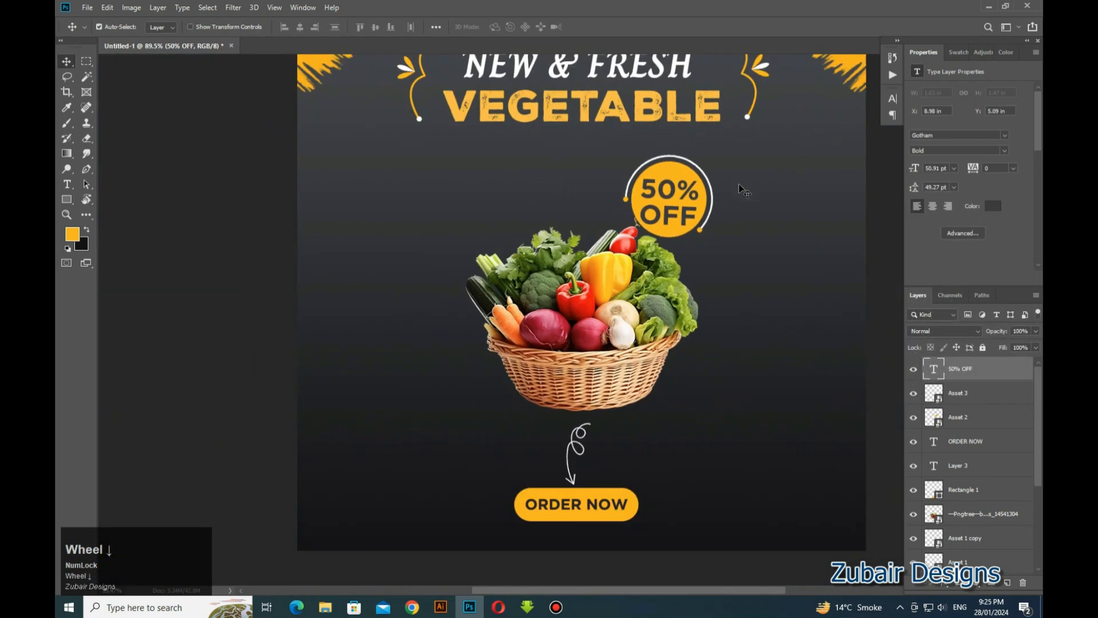
scroll(695, 224, up, 3)
key(ctrl+t)
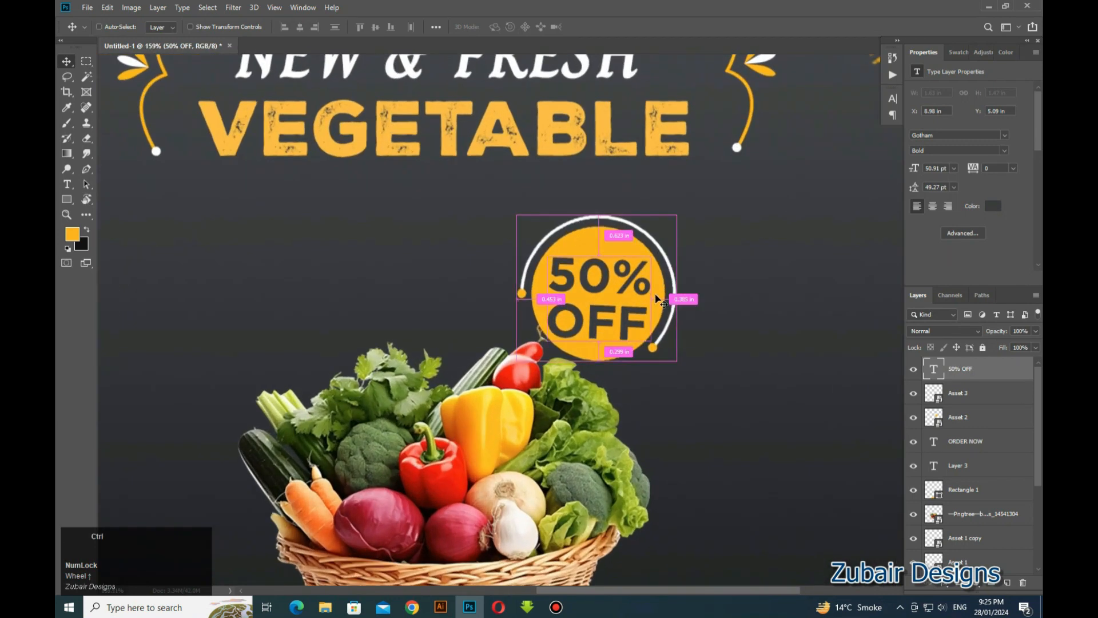
drag(650, 254, 607, 275)
key(Return)
click(604, 279)
scroll(798, 222, down, 1)
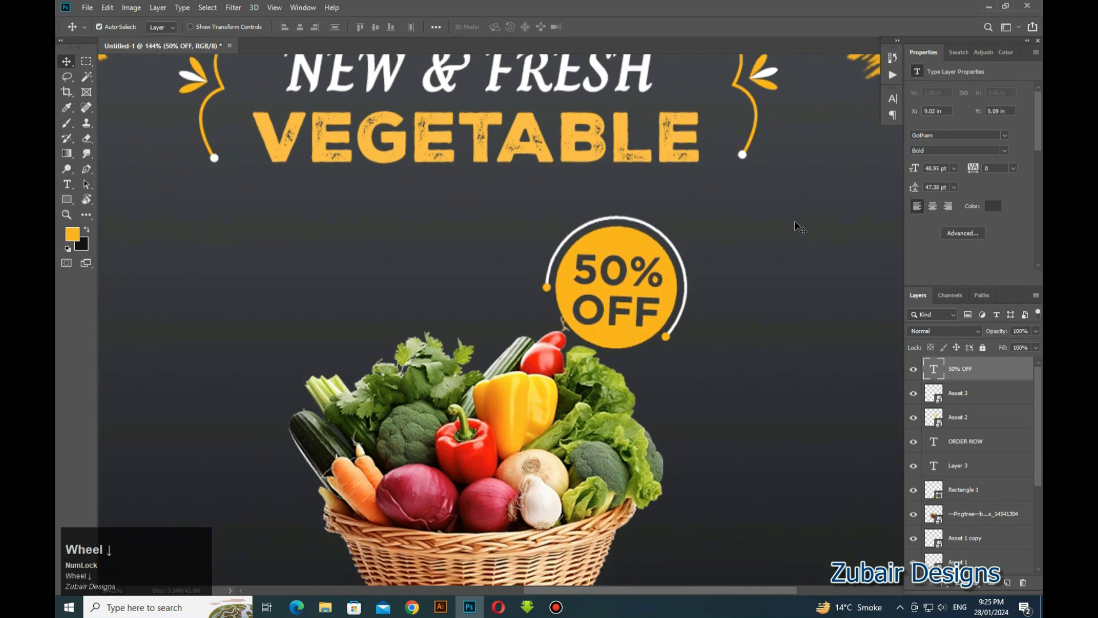
key(Up)
key(Up)
scroll(795, 224, down, 5)
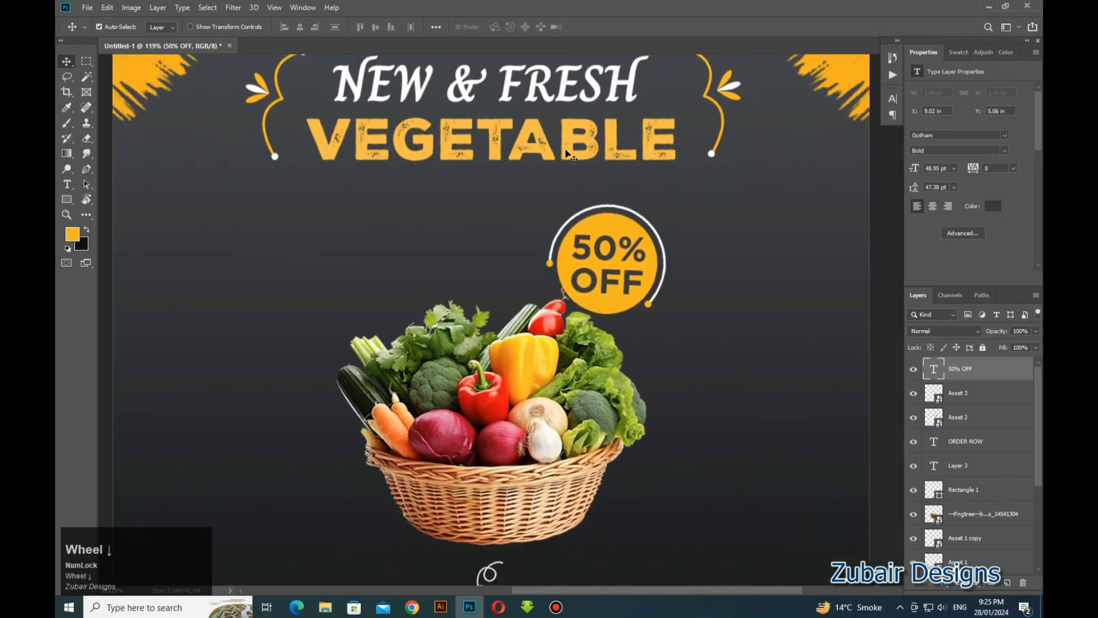
Step: Place the phone icon file Asset 4 from the 300ppi folder near the poster's lower-left corner, enlarged to about 0.57 in
scroll(556, 162, down, 2)
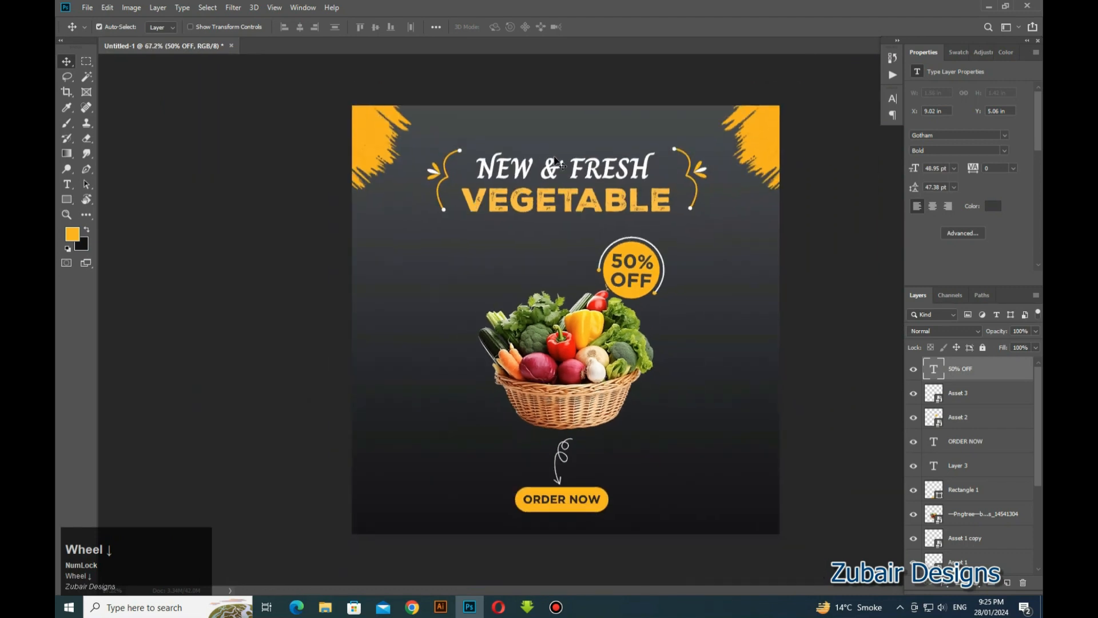
scroll(572, 442, up, 4)
drag(575, 464, 568, 319)
scroll(568, 319, down, 3)
scroll(570, 336, up, 1)
click(325, 607)
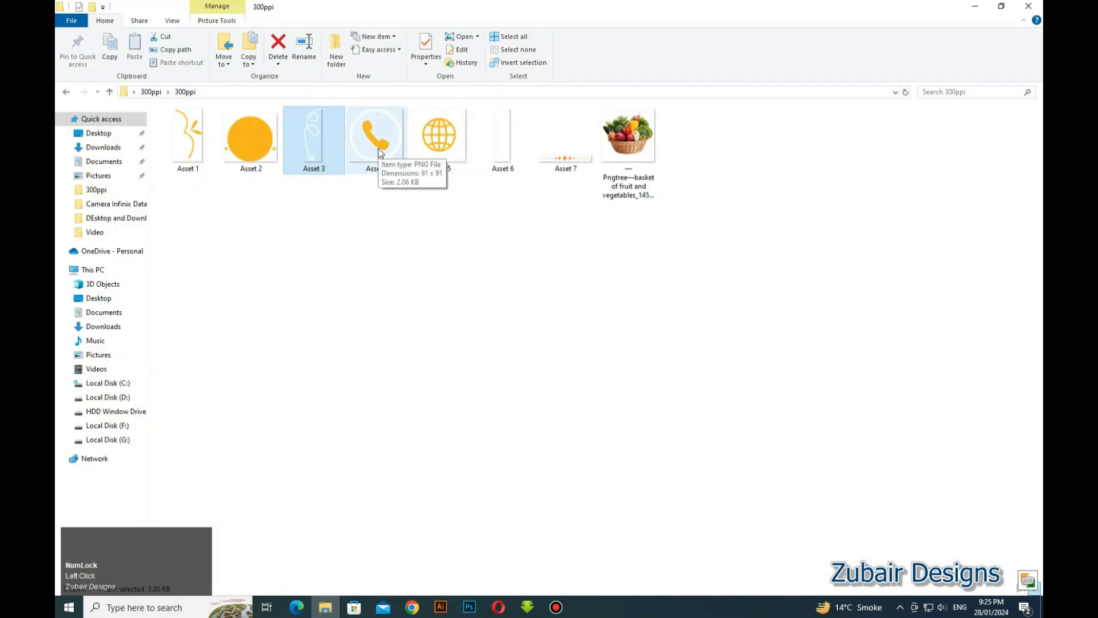
drag(379, 153, 486, 411)
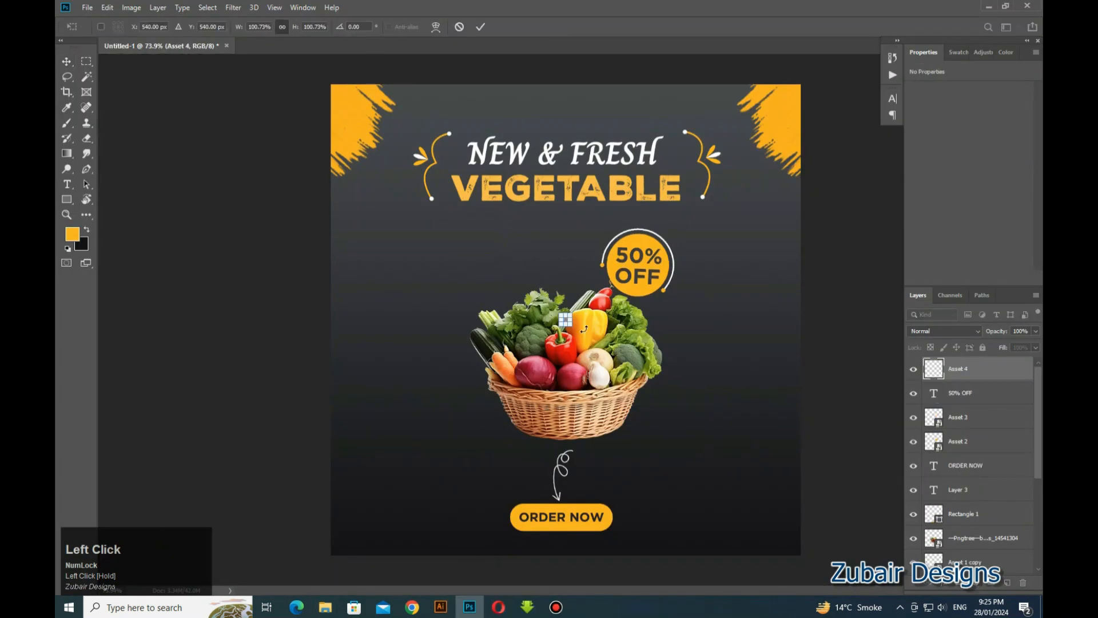
drag(567, 312, 384, 442)
scroll(371, 514, up, 3)
scroll(366, 522, up, 2)
key(Return)
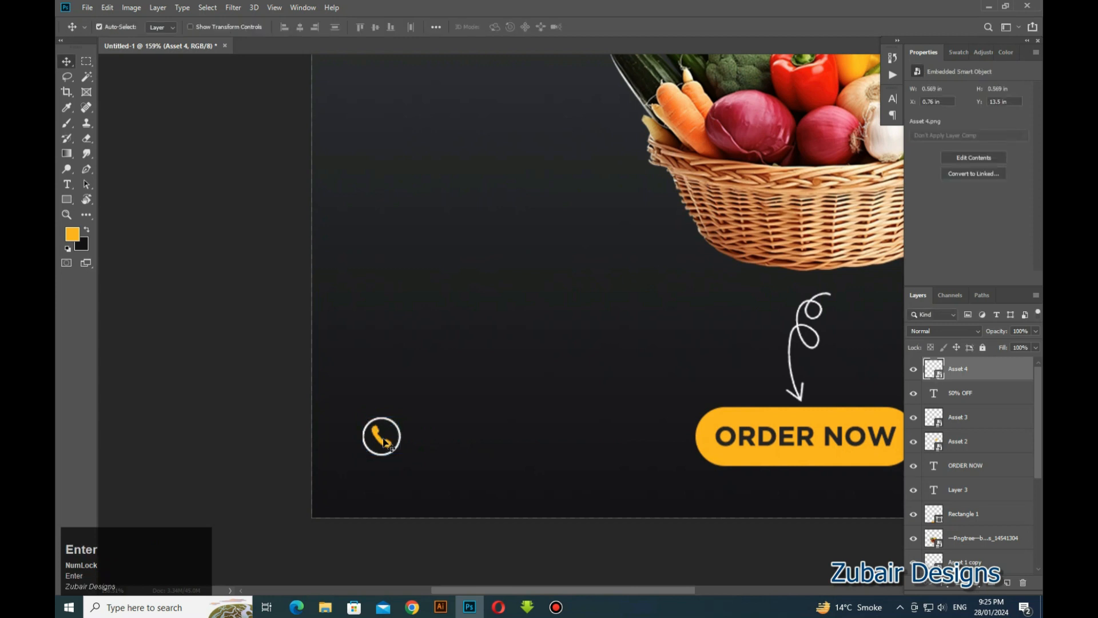
Step: Add the phone number as white 21 pt Gotham Bold text to the right of the phone icon
click(456, 351)
key(t)
click(432, 441)
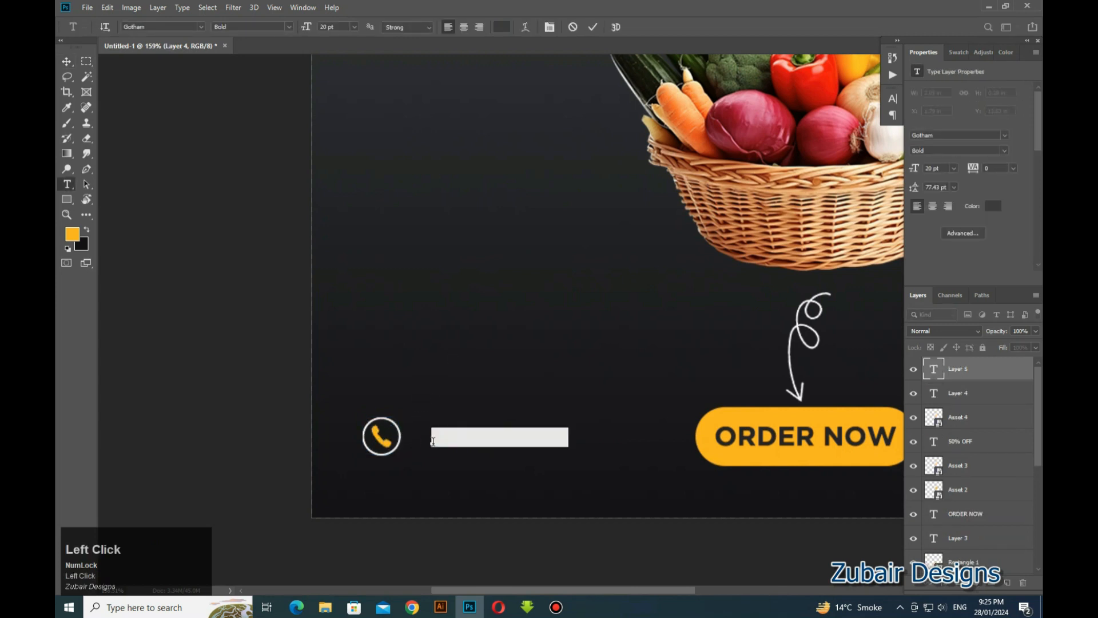
click(993, 206)
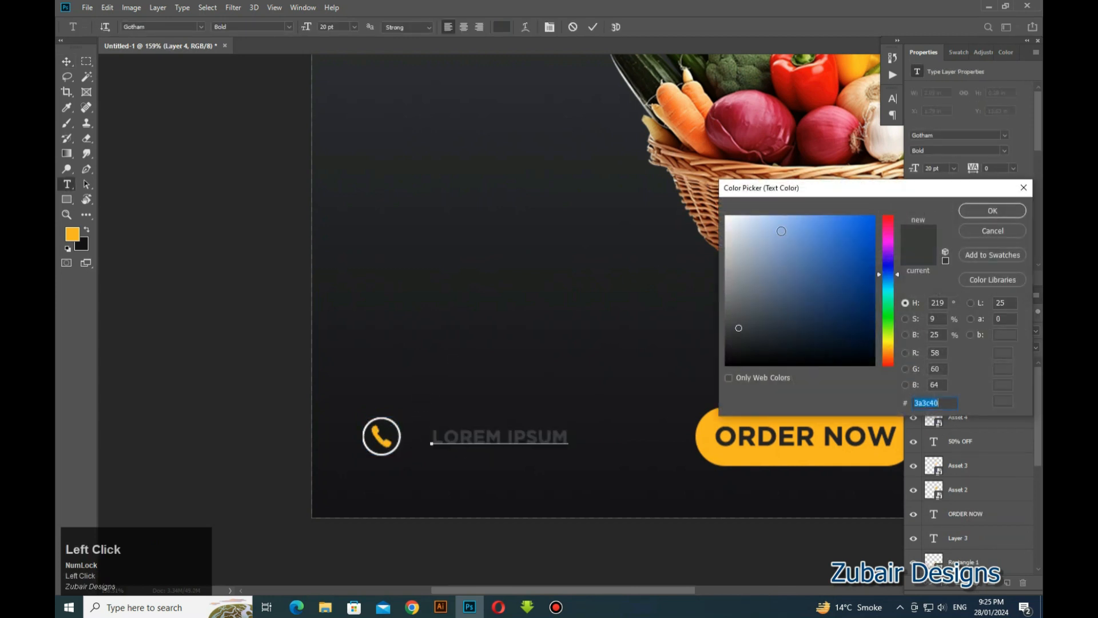
drag(744, 229, 726, 215)
click(973, 210)
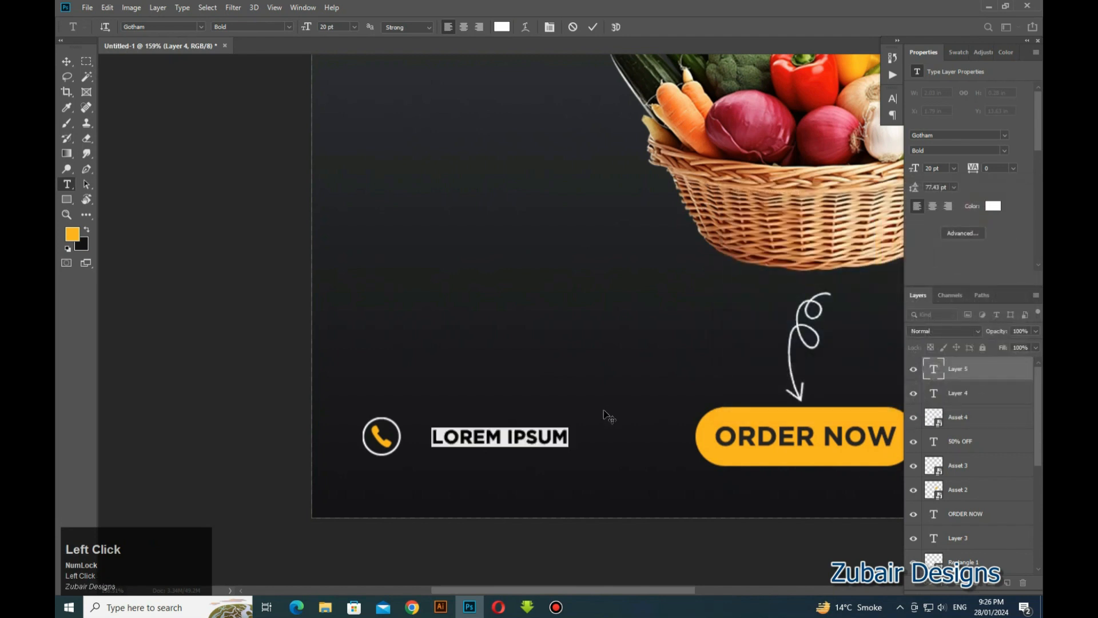
text(+123-456-789)
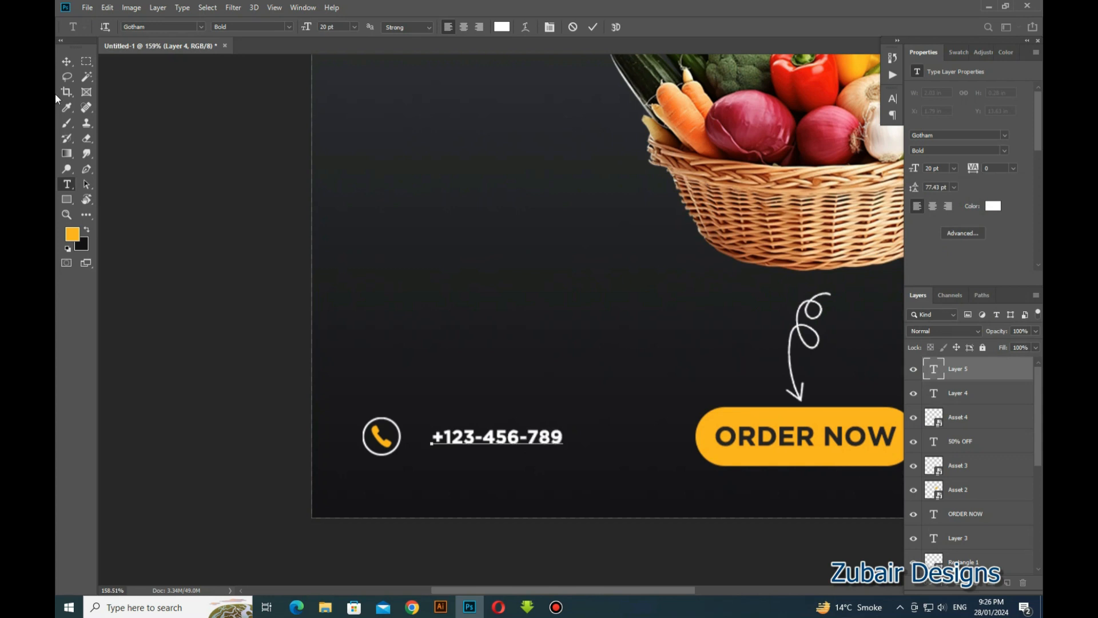
click(66, 61)
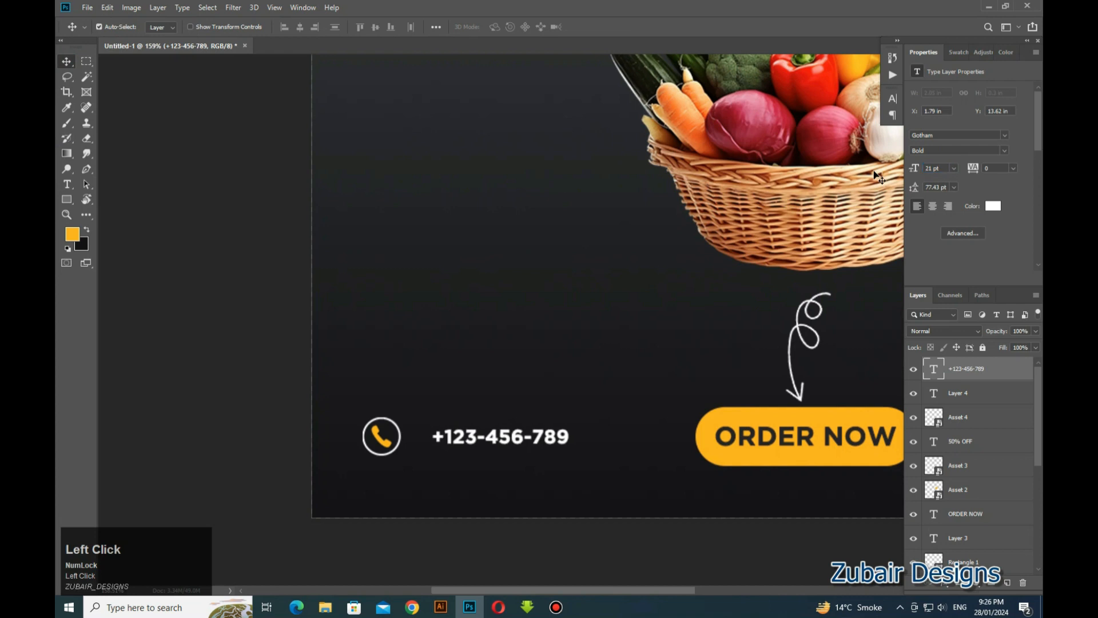
Step: Move the phone number text closer to the phone icon, to X 1.56 in
drag(518, 450, 501, 444)
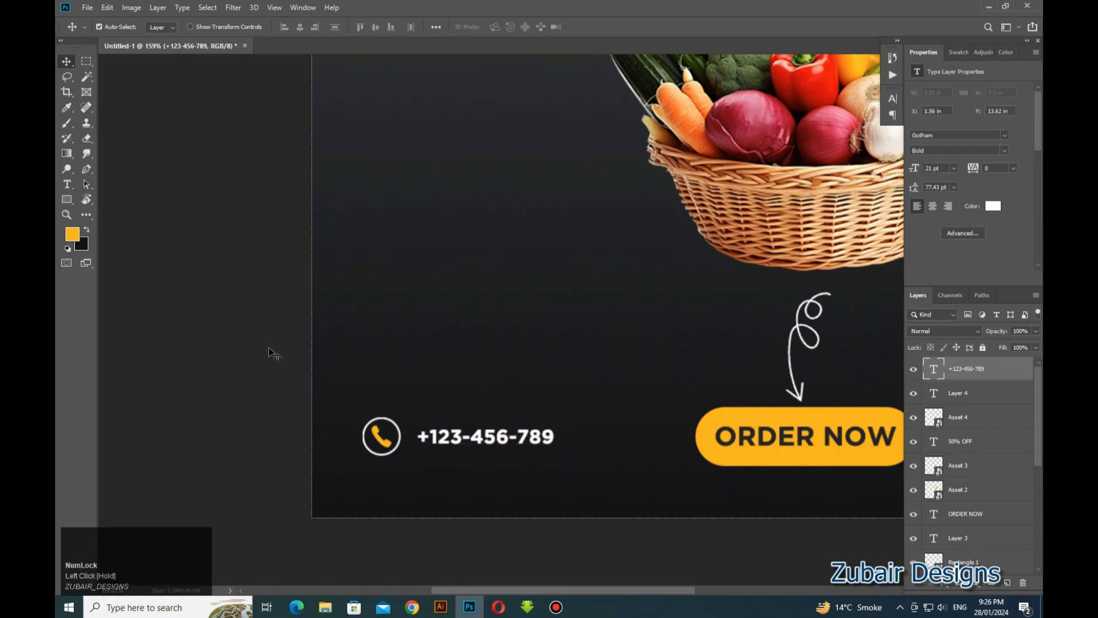
scroll(272, 355, down, 3)
scroll(405, 406, up, 3)
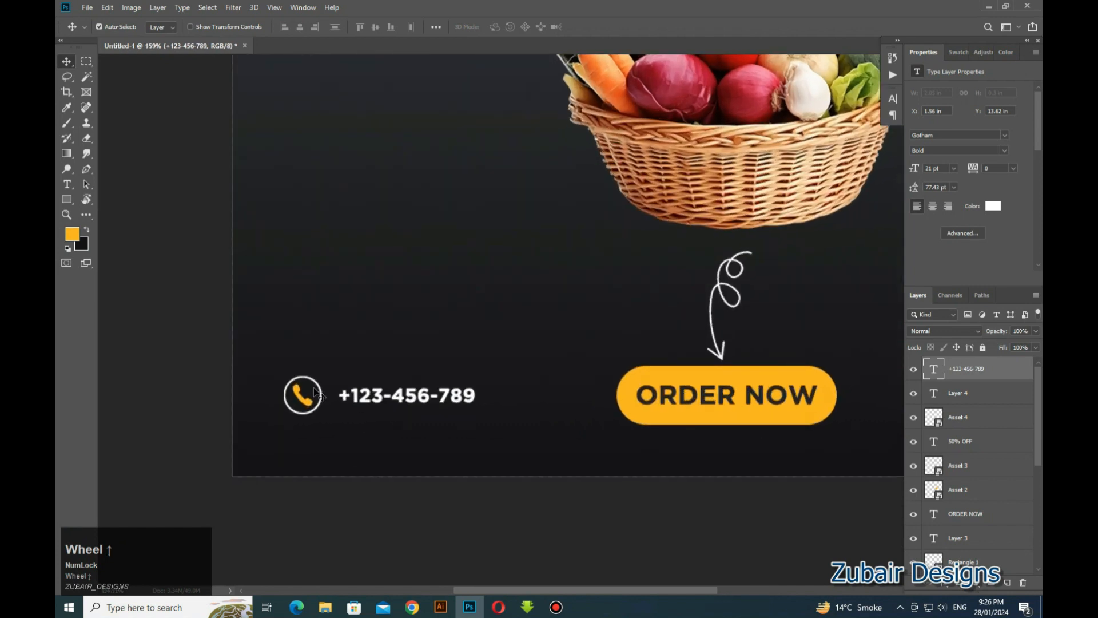
click(364, 401)
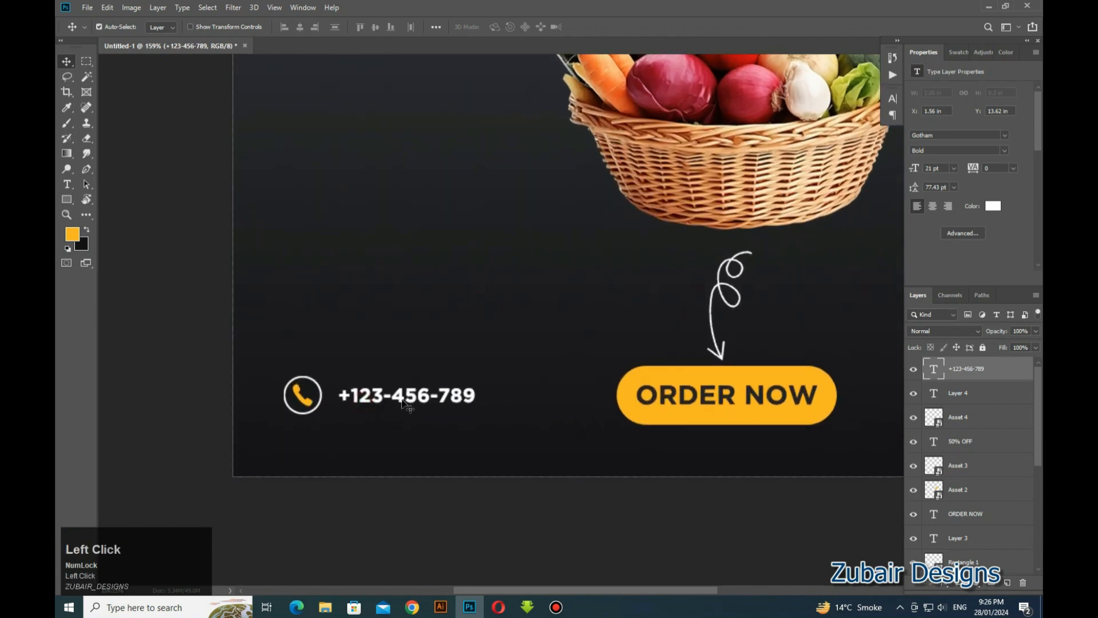
Step: Scale the phone icon down to 0.5 in and nudge it up to Y 13.55 in, level with the phone number
click(307, 404)
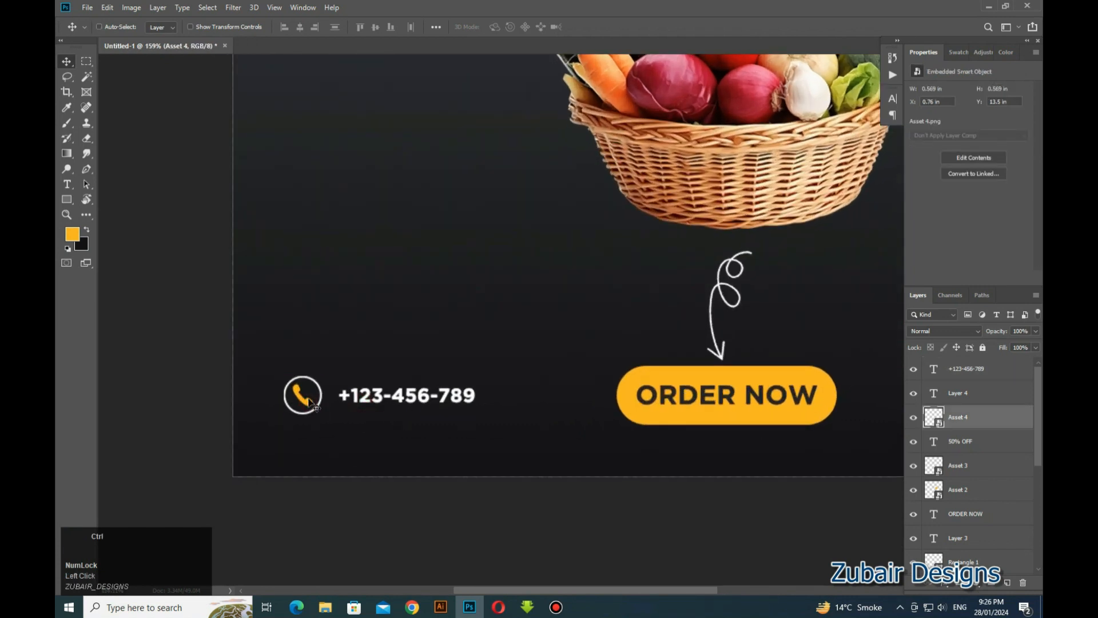
key(ctrl+t)
drag(318, 379, 315, 405)
key(Return)
click(315, 405)
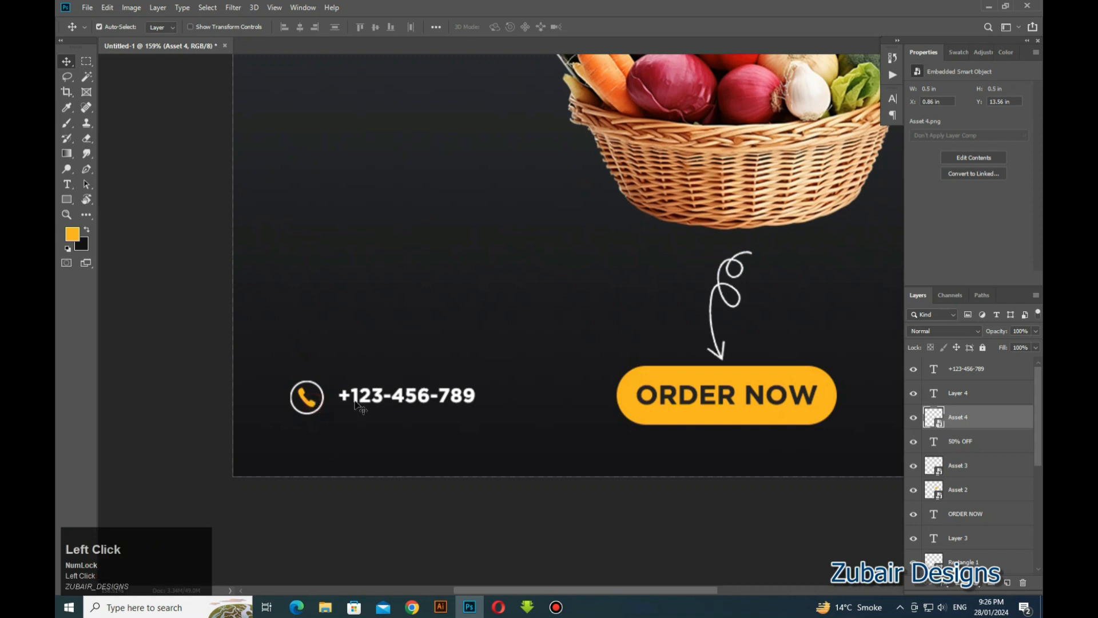
key(Up)
scroll(243, 384, down, 3)
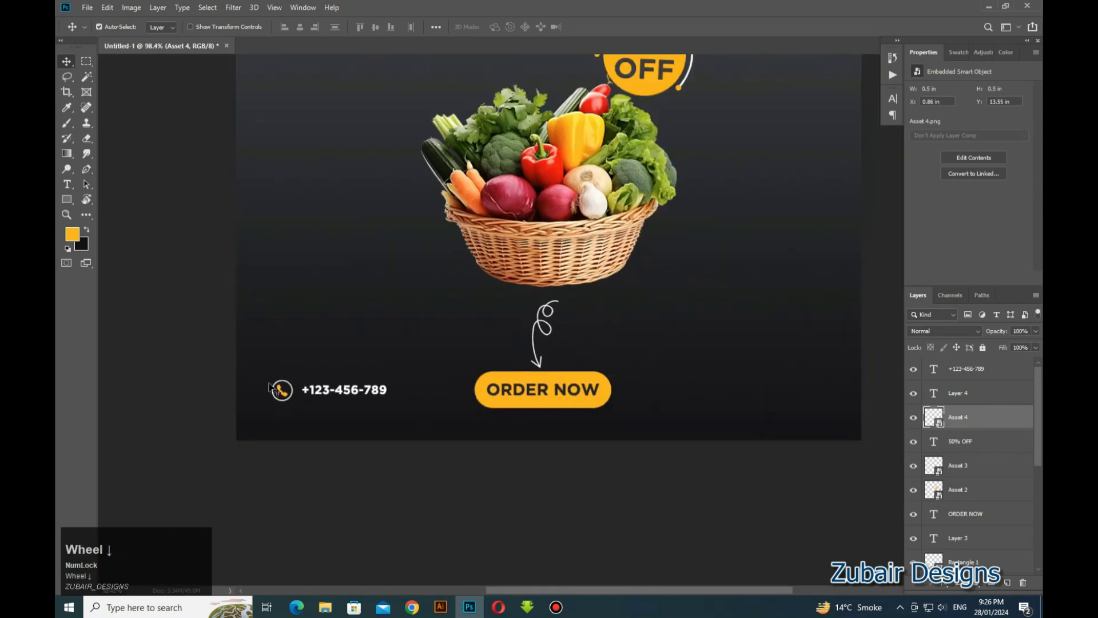
click(294, 400)
click(313, 393)
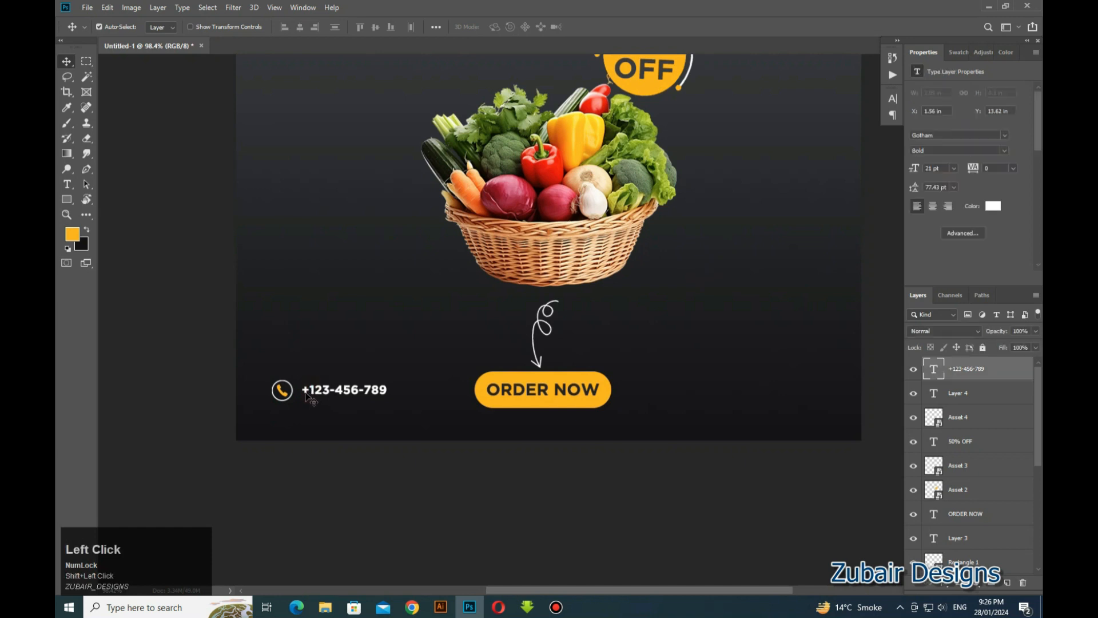
drag(289, 399, 701, 398)
key(ctrl+z)
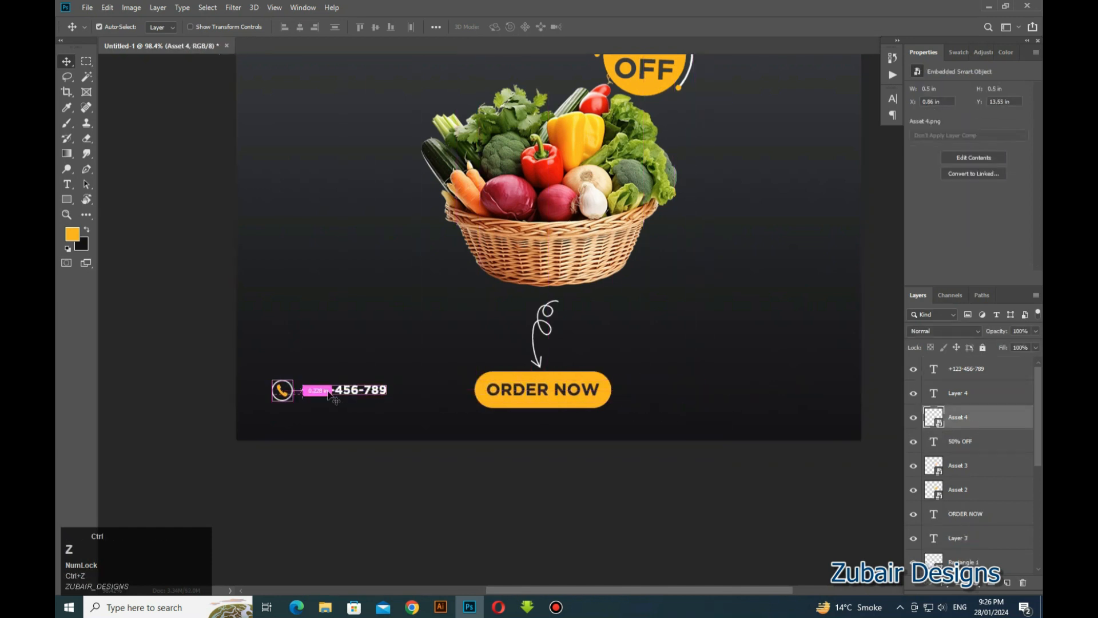
Step: Duplicate the phone icon and its number together to the right of the ORDER NOW button, level with the originals
click(288, 395)
shift+click(307, 390)
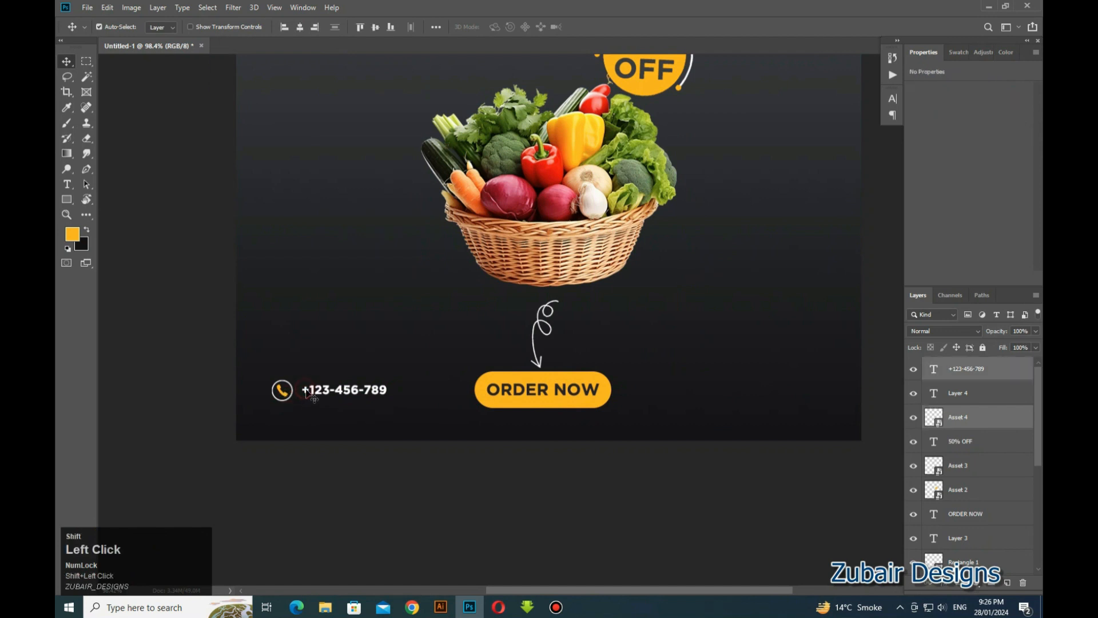
drag(306, 391, 740, 405)
click(745, 487)
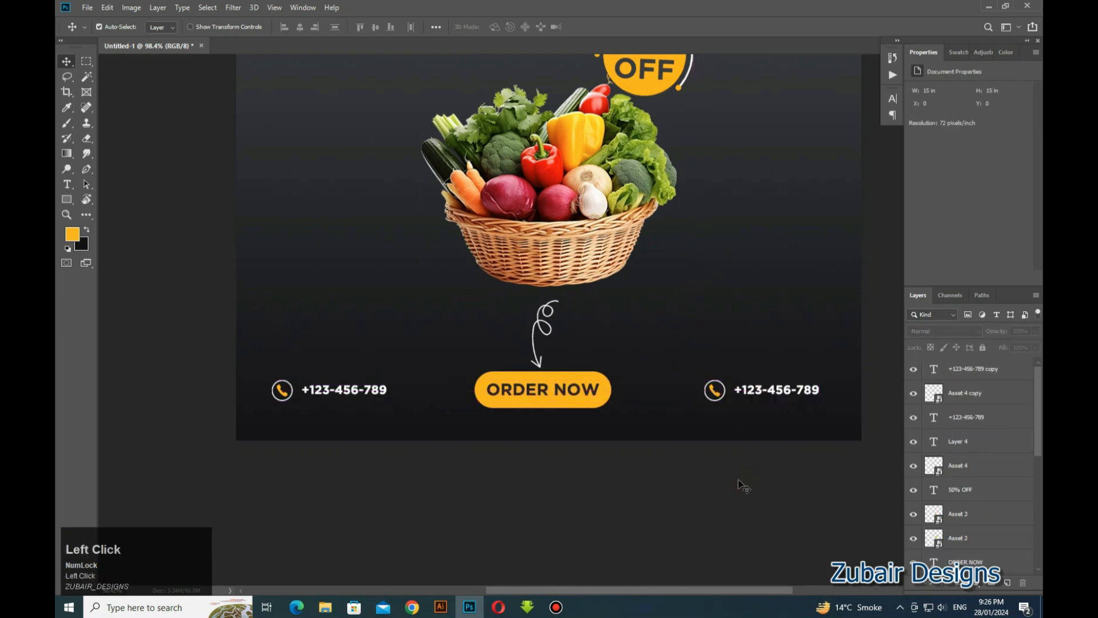
Step: Place the globe icon file Asset 5 from the 300ppi folder over the copied phone icon, enlarged to about 0.53 in, and delete that phone icon
key(alt+Tab)
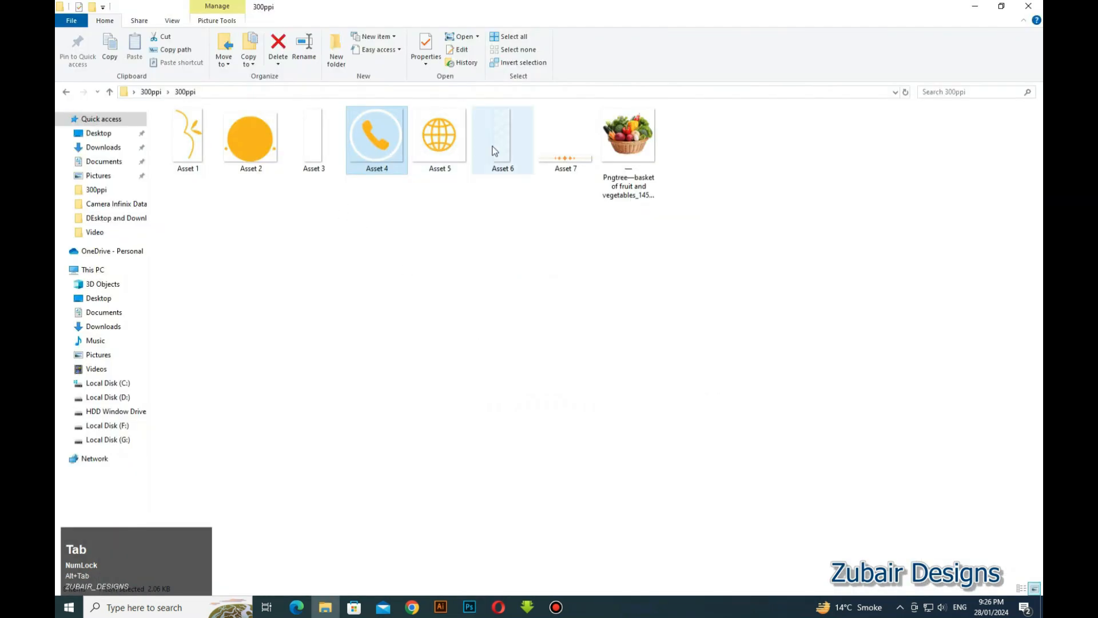
drag(441, 165, 682, 422)
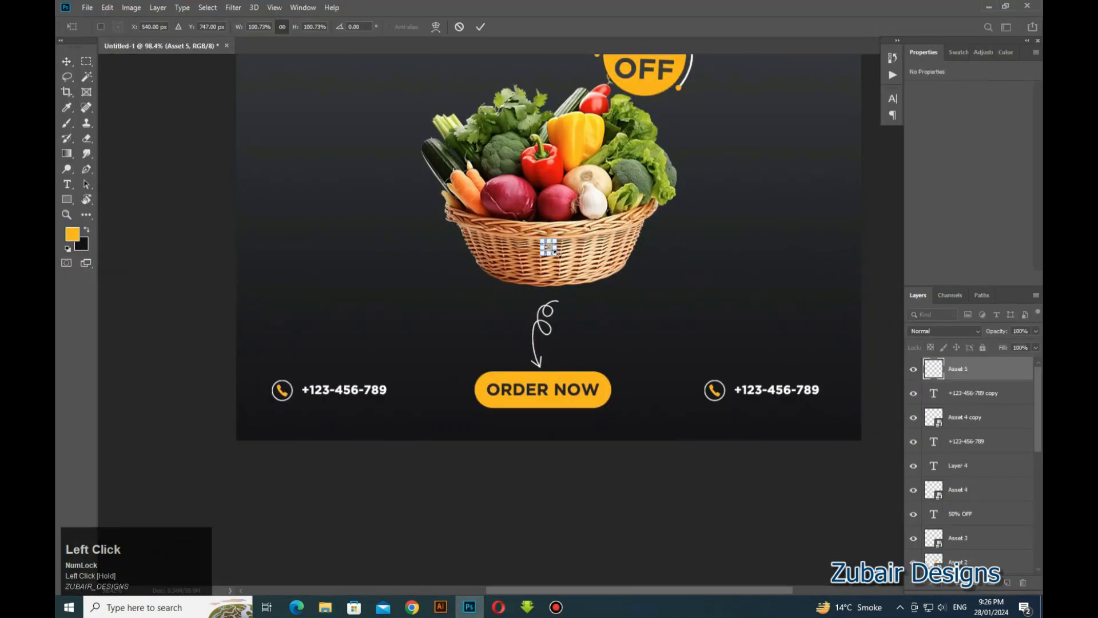
drag(553, 252, 695, 407)
scroll(696, 408, up, 5)
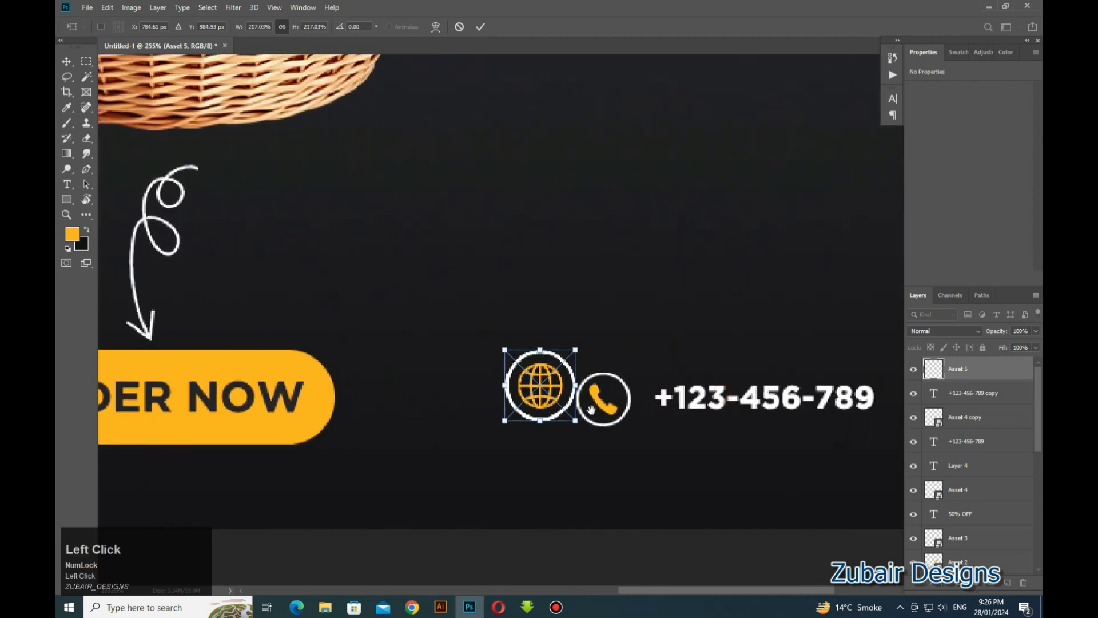
drag(591, 409, 587, 414)
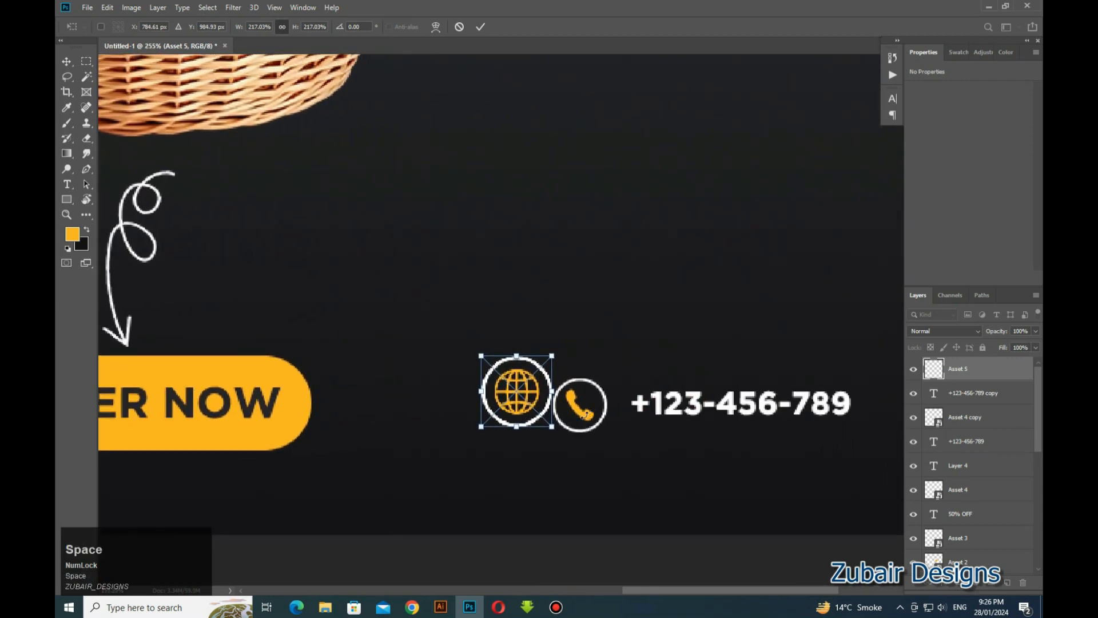
drag(552, 355, 586, 410)
key(Return)
click(579, 409)
key(Delete)
scroll(636, 320, down, 5)
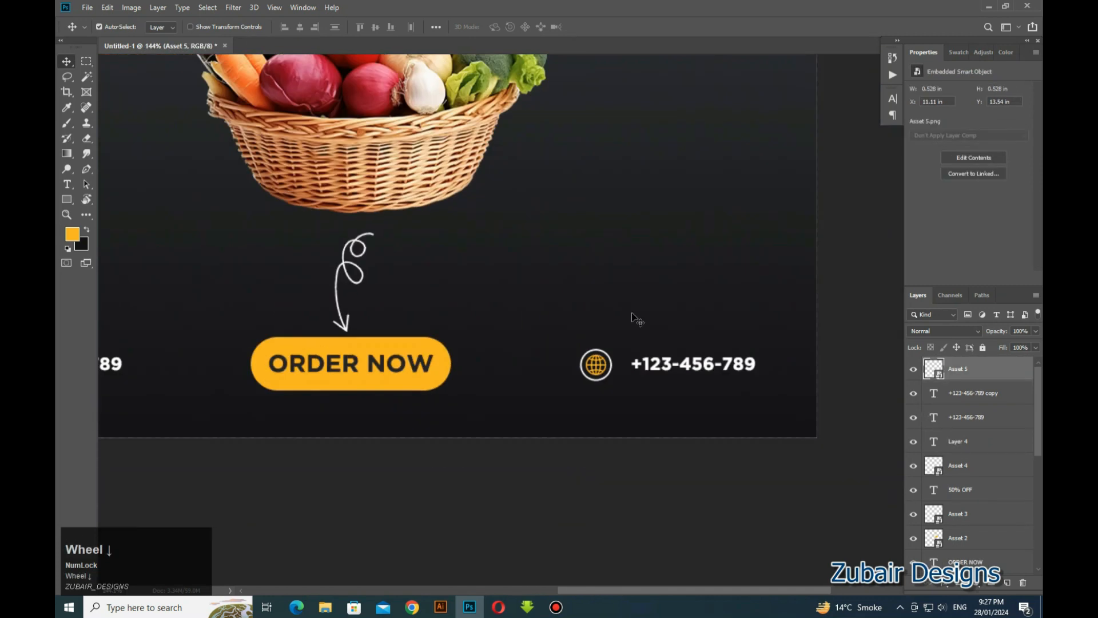
scroll(732, 515, up, 7)
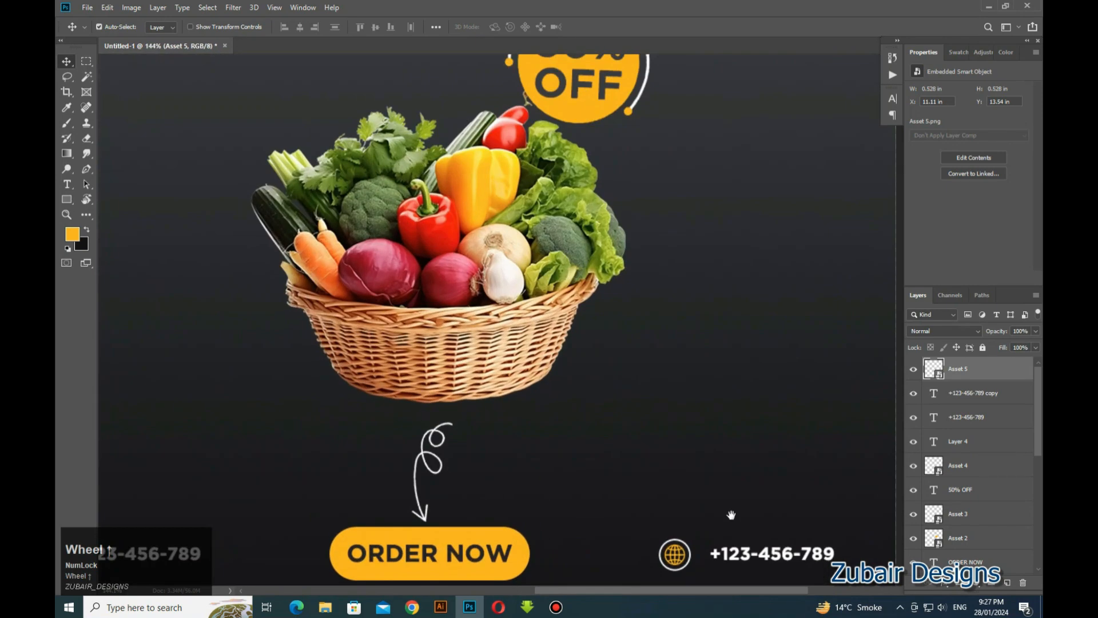
drag(709, 502, 665, 376)
double_click(697, 423)
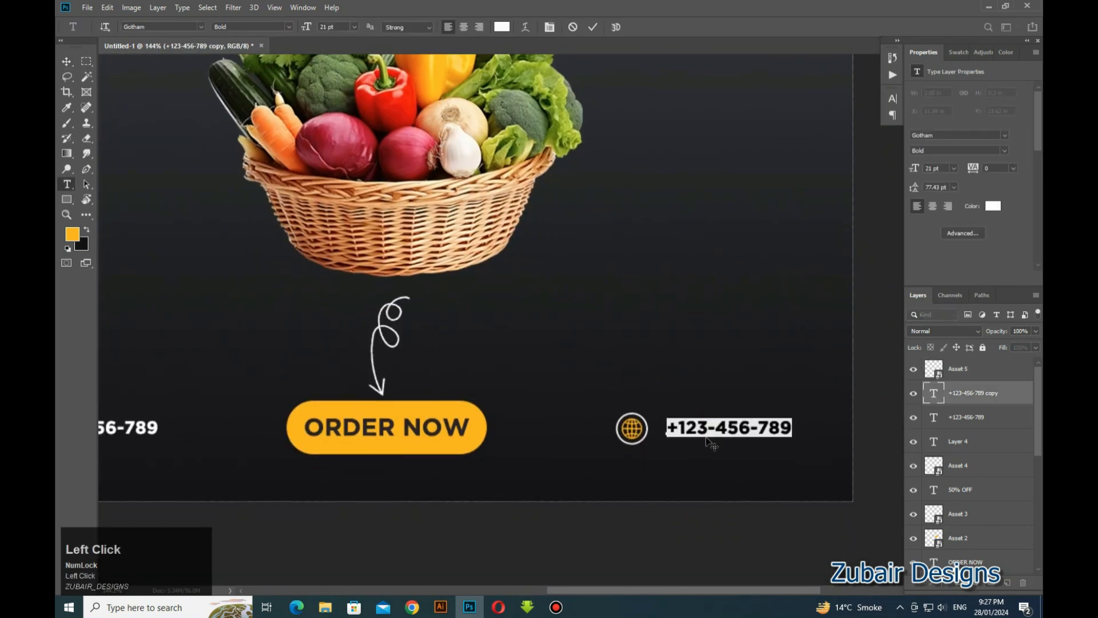
text(www)
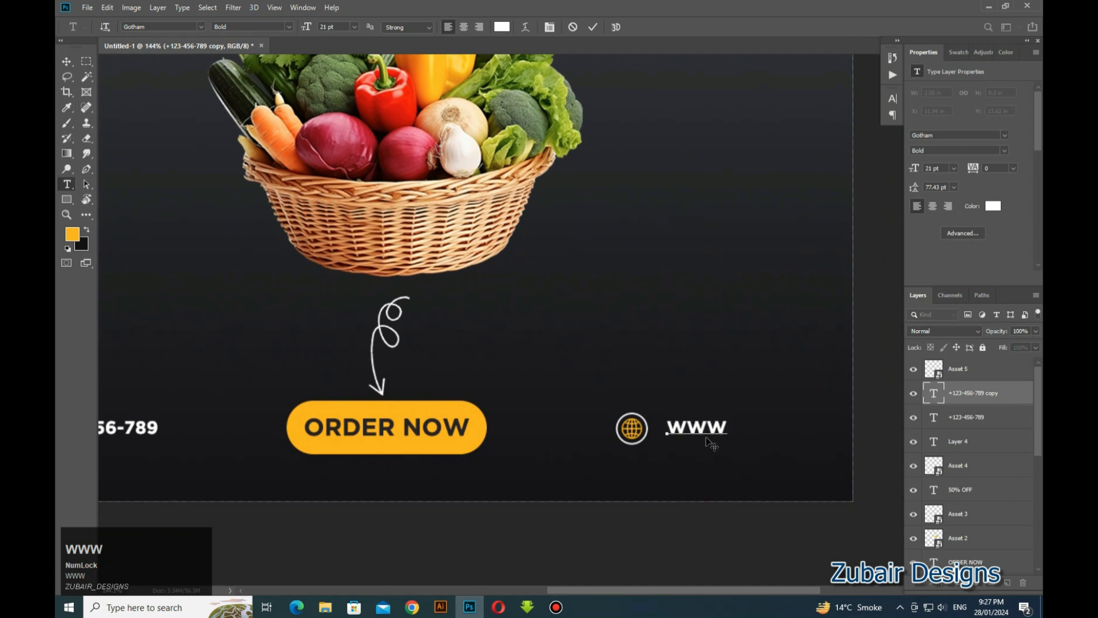
text(.we)
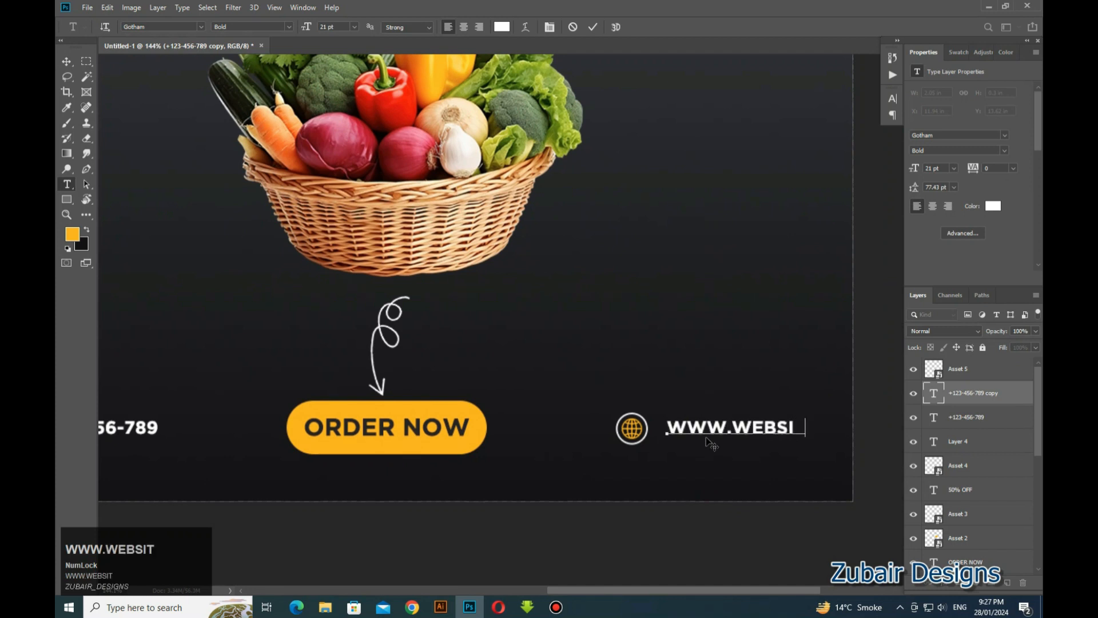
text(bsite.com)
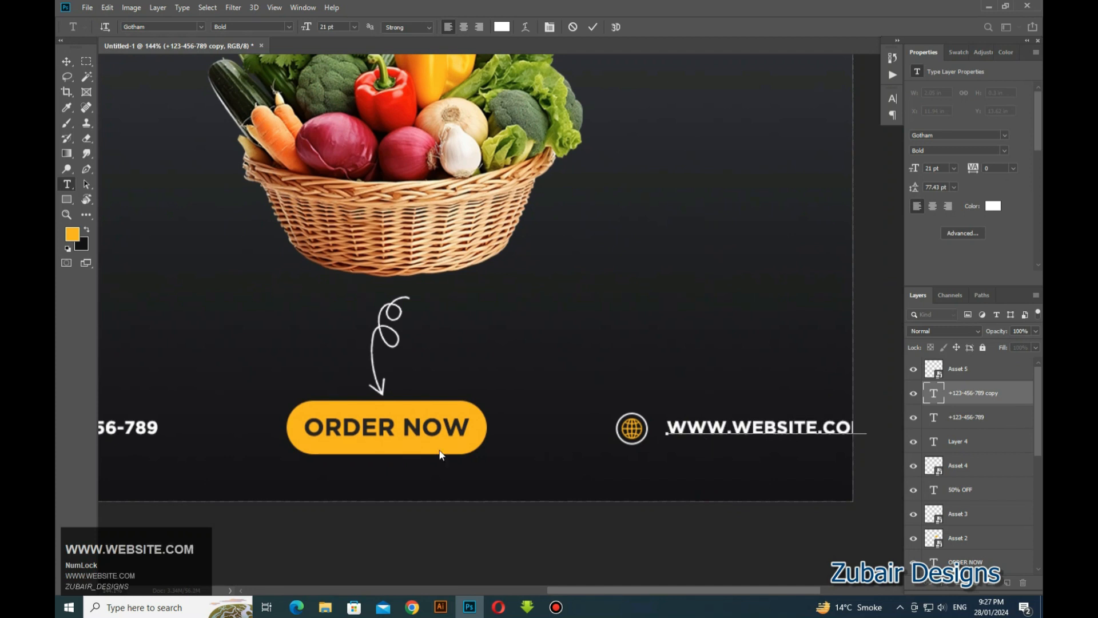
click(66, 61)
Step: Move the globe icon and web address left together so the text starts at X 11.4 in, inside the poster's right edge
scroll(651, 369, down, 2)
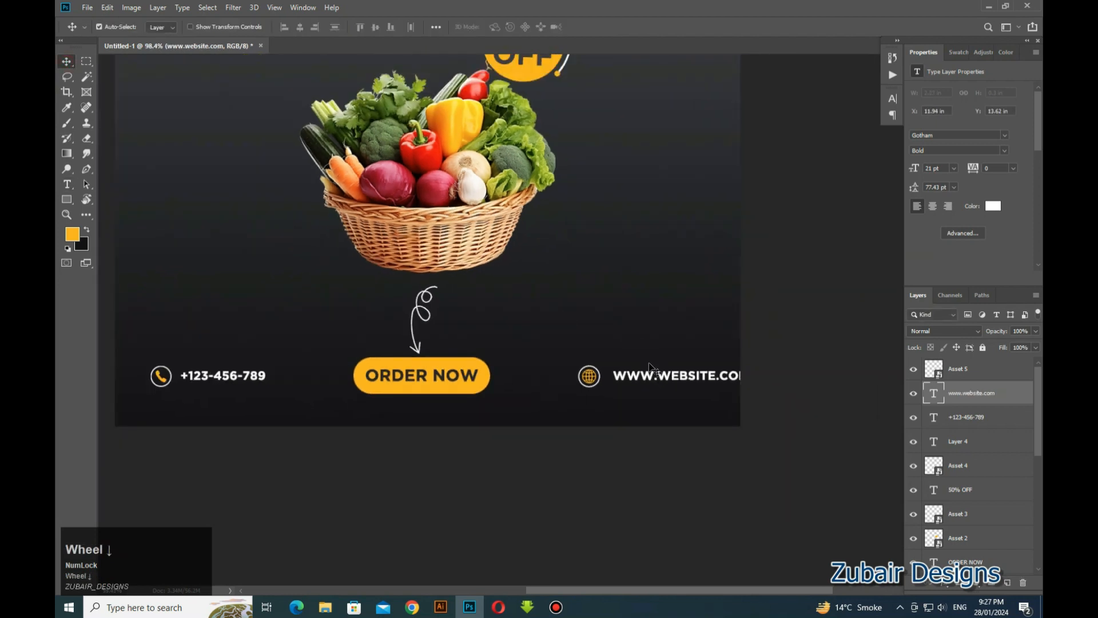
click(589, 386)
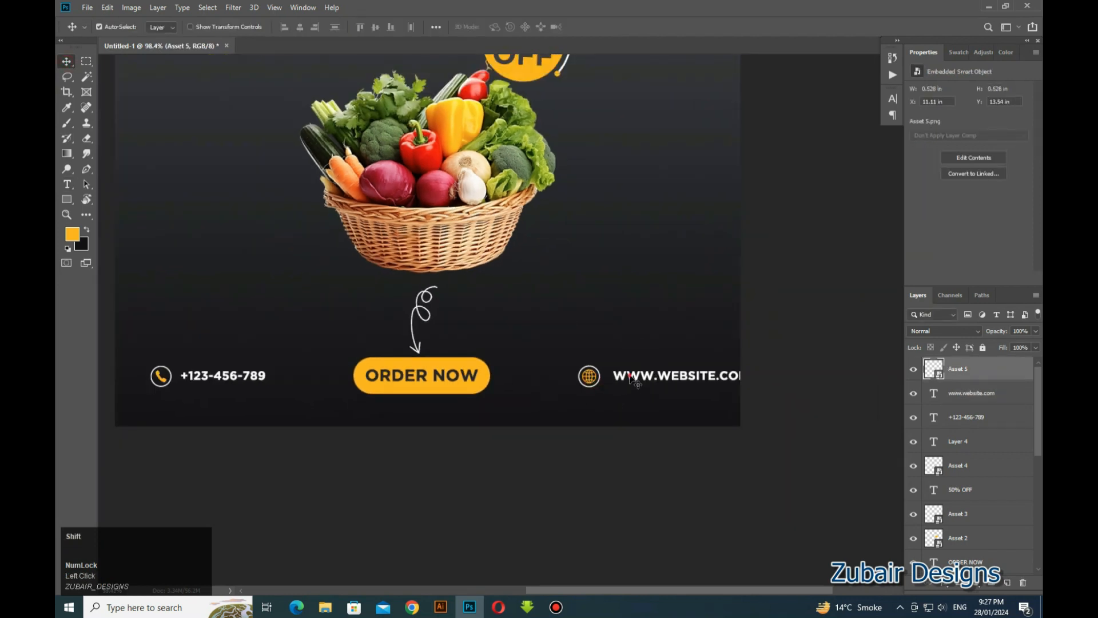
shift+click(631, 379)
drag(631, 378, 608, 378)
click(643, 378)
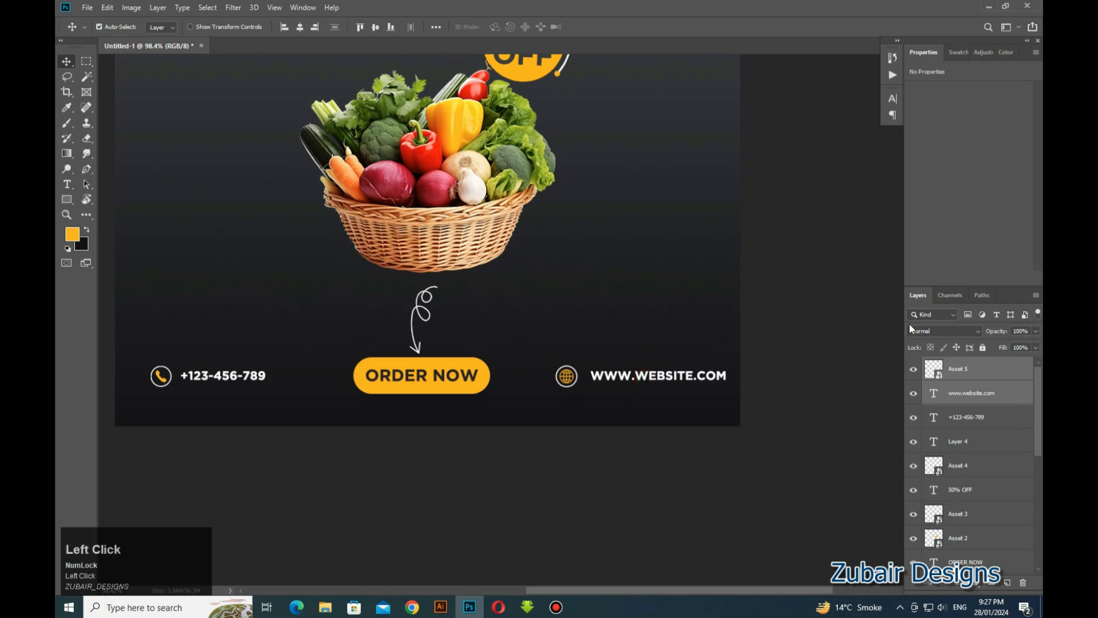
click(873, 390)
Step: Turn off All Caps for the web address text so it is set in lowercase
click(724, 378)
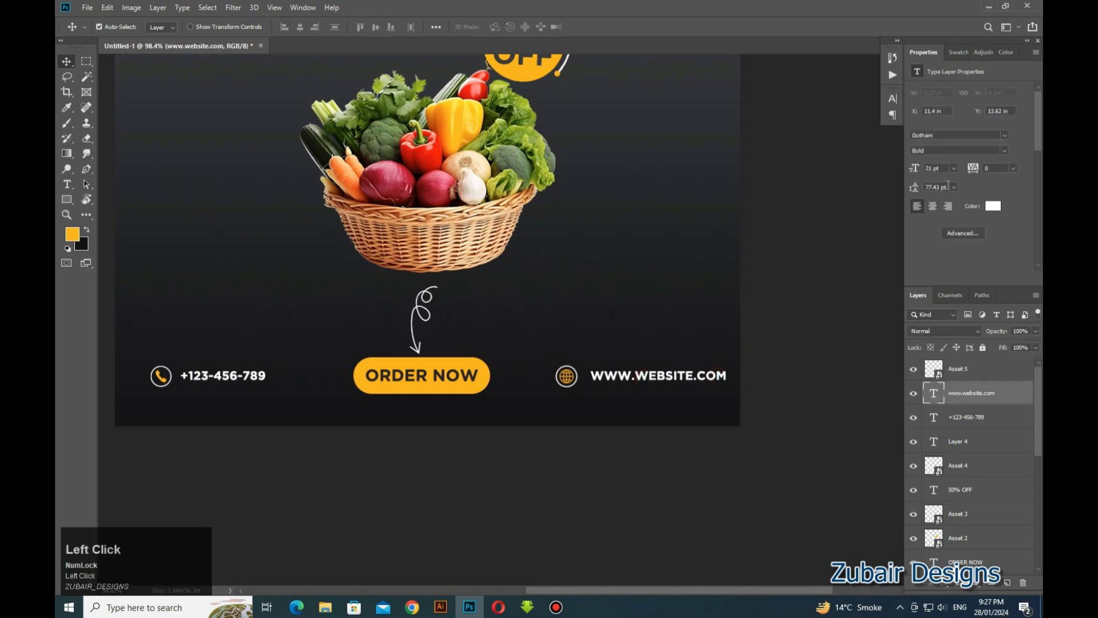
click(958, 234)
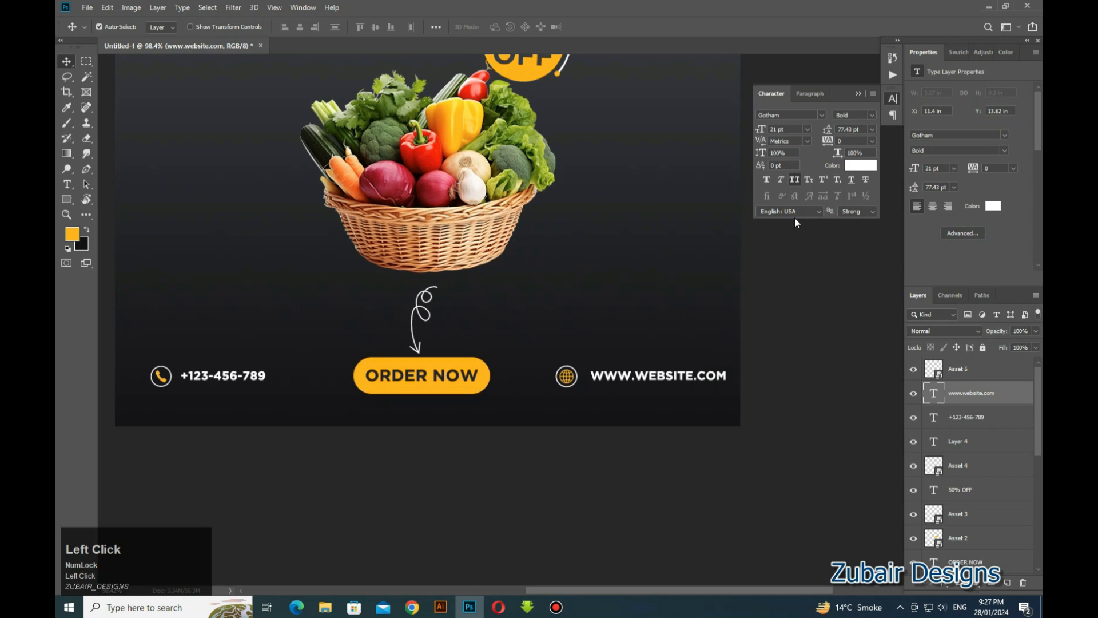
click(795, 180)
click(795, 314)
Step: Shift the globe icon and web address together slightly to the right, and collapse the character settings
scroll(607, 366, up, 3)
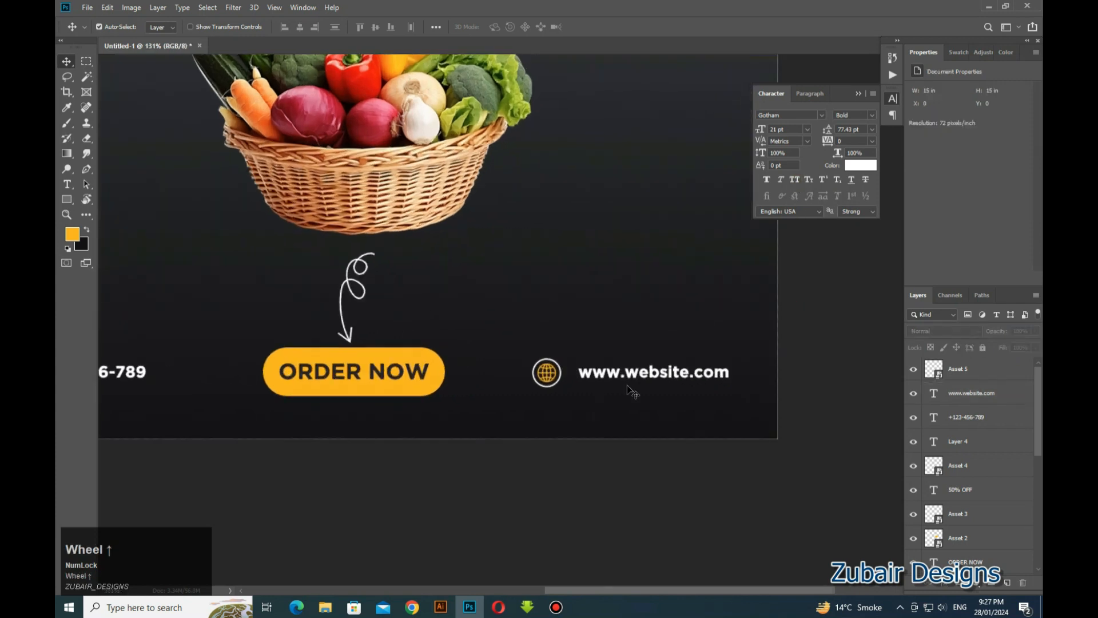
click(537, 372)
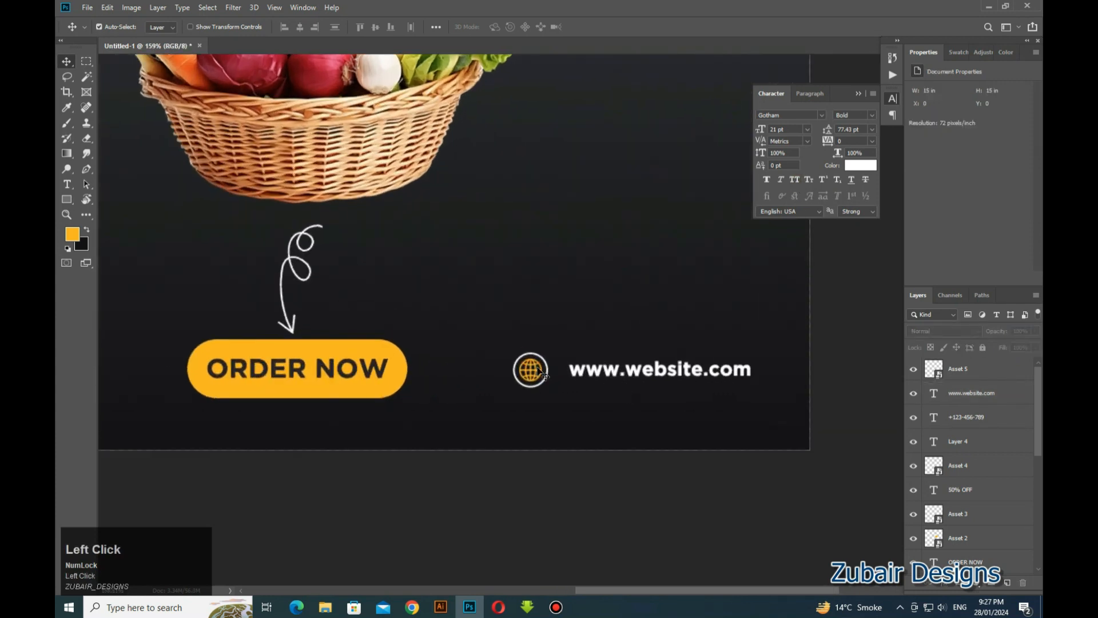
shift+click(590, 372)
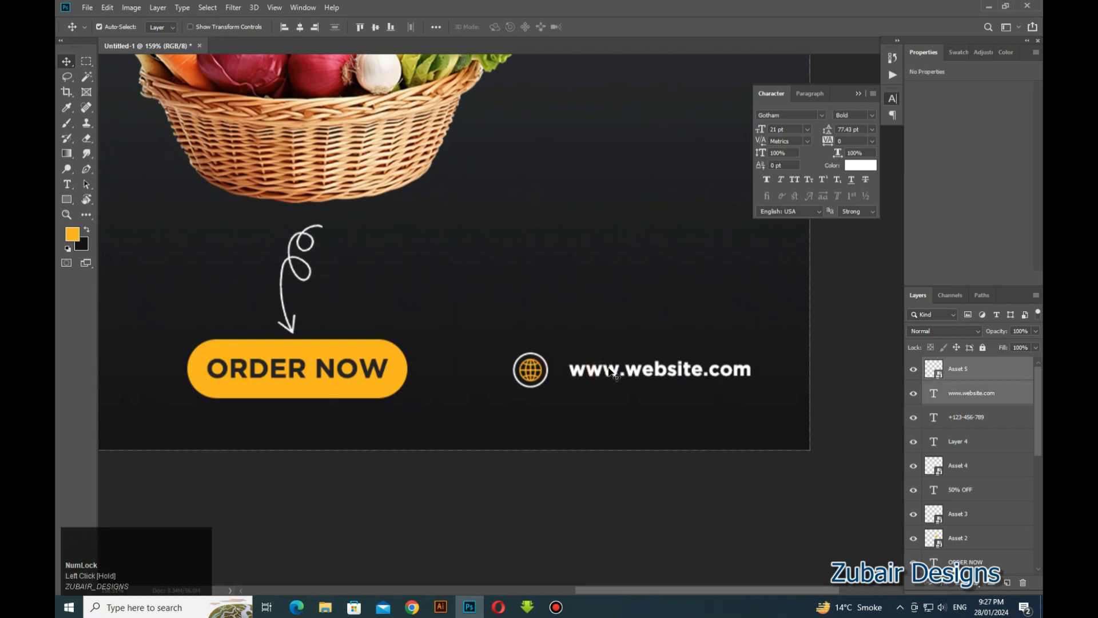
drag(613, 373, 626, 372)
scroll(626, 371, down, 3)
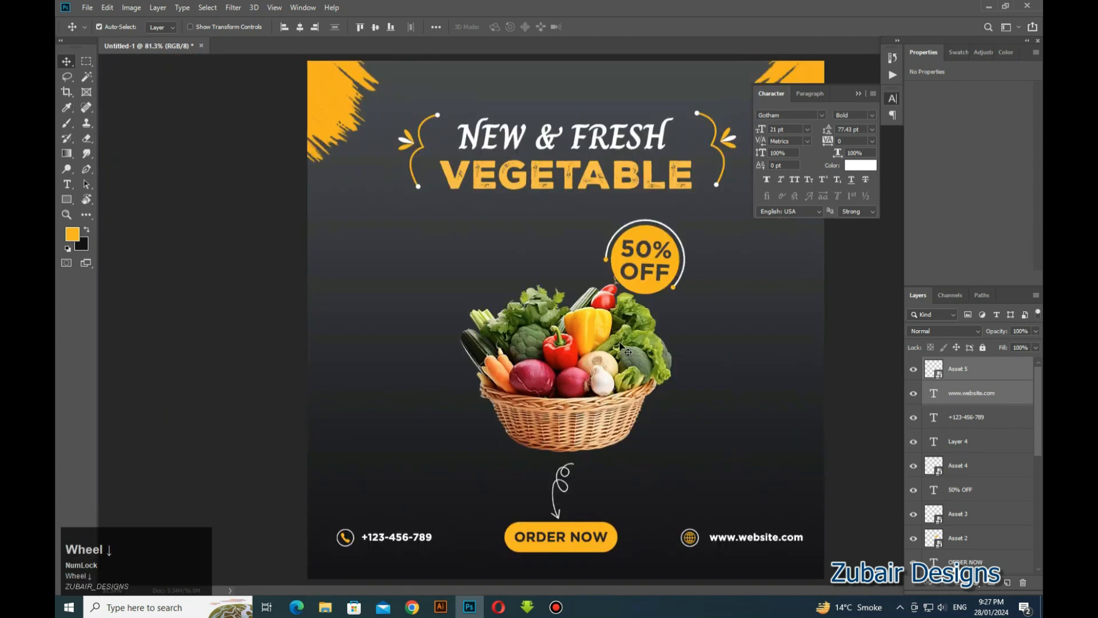
click(854, 315)
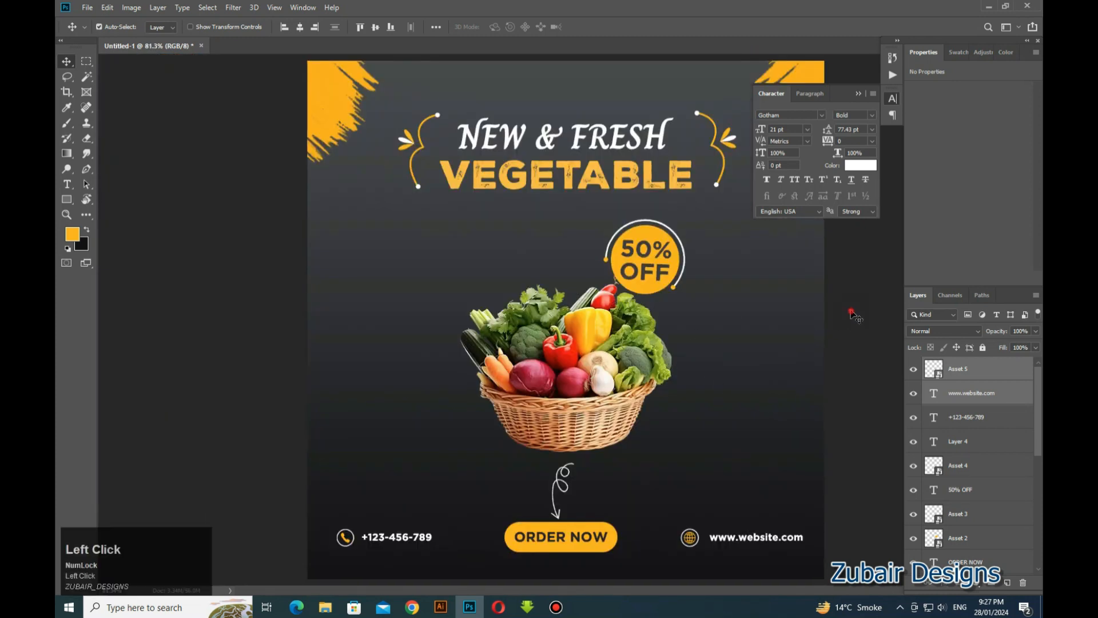
click(859, 94)
scroll(798, 197, down, 1)
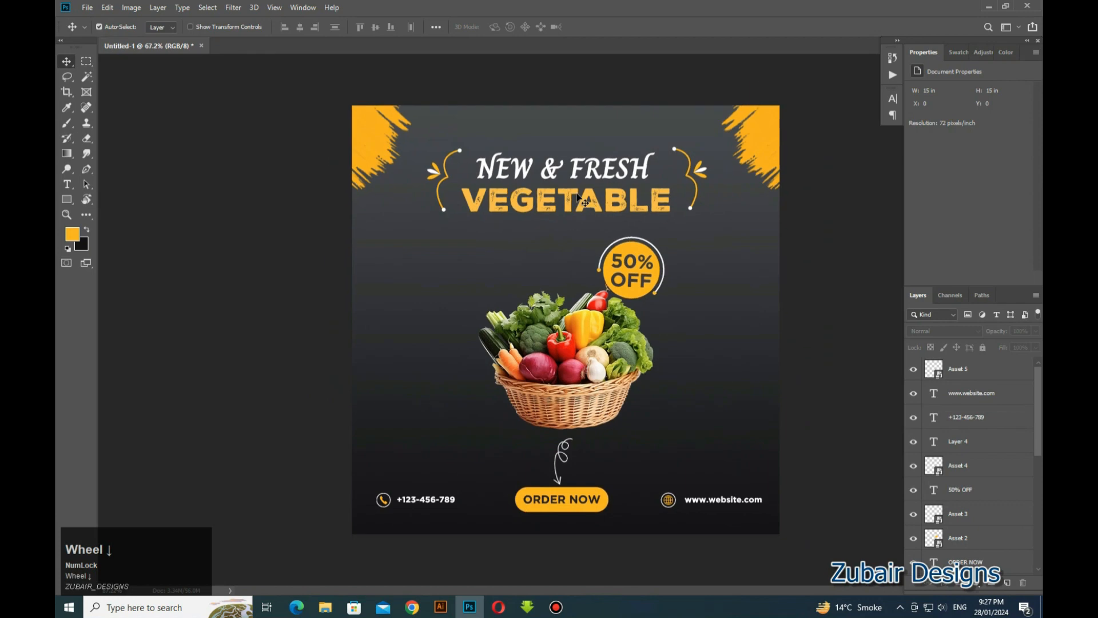
Step: Place the cross pattern file Asset 6 from the 300ppi folder left of the basket at X 2.05 in, Y 5.61 in, enlarged to about 0.54 in wide
scroll(607, 284, up, 1)
click(326, 607)
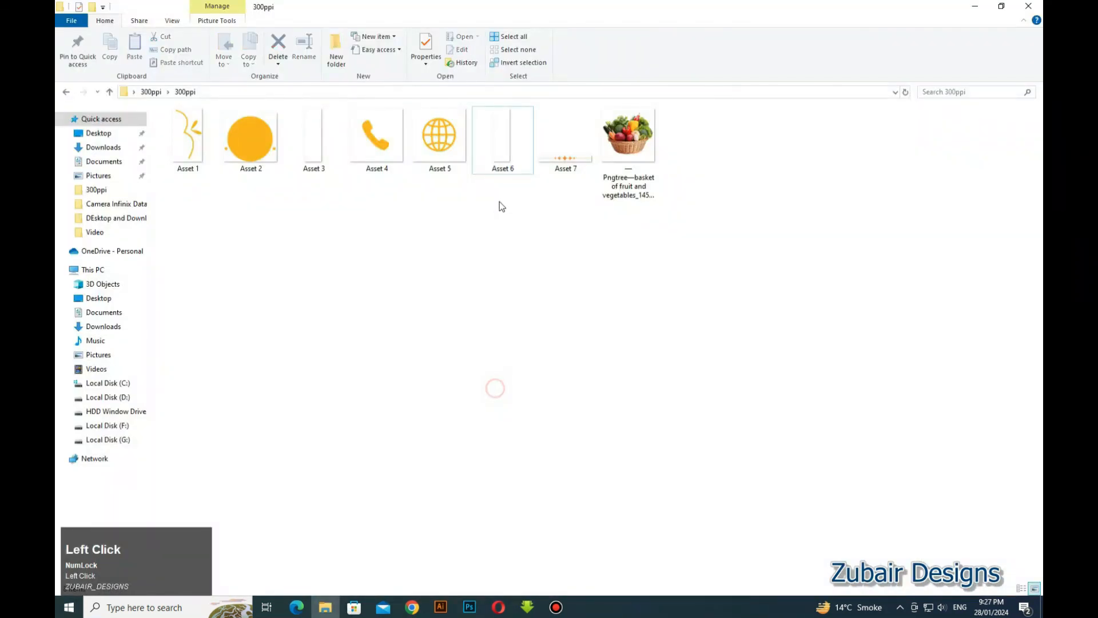
drag(506, 134, 449, 296)
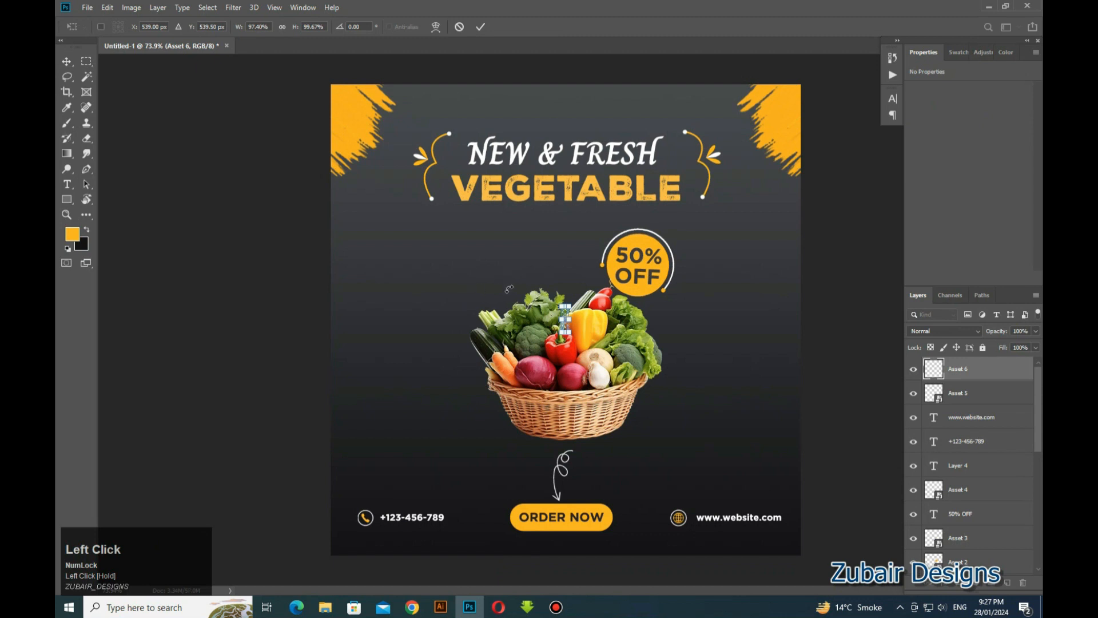
drag(562, 305, 404, 268)
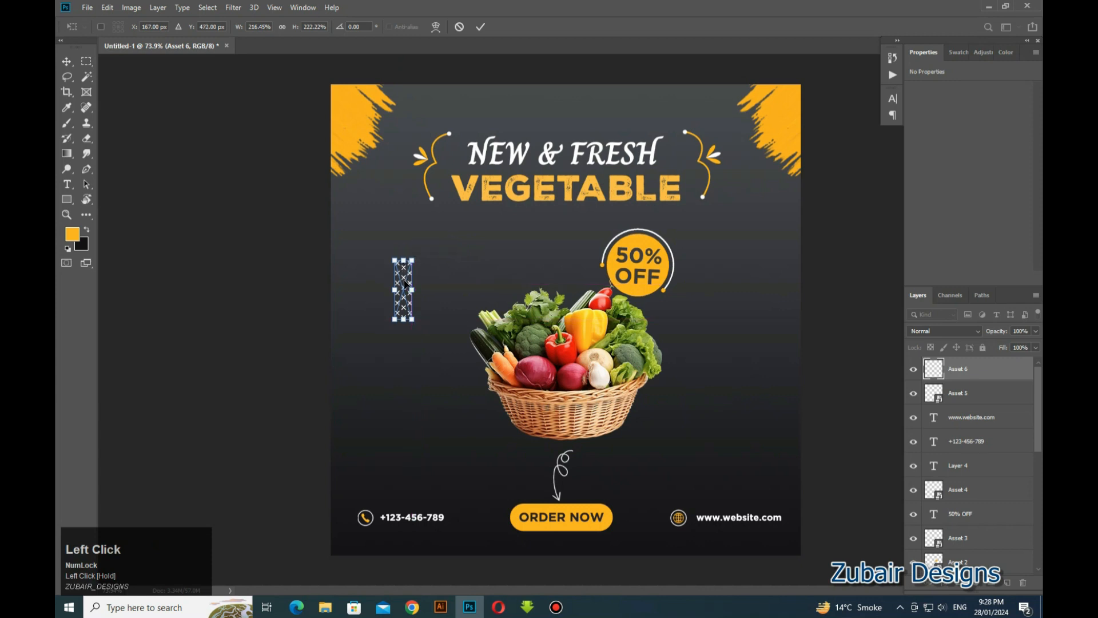
key(Return)
click(438, 312)
Step: Duplicate the cross pattern to the lower right of the basket, at X 13.01 in, Y 10.25 in
scroll(439, 312, up, 2)
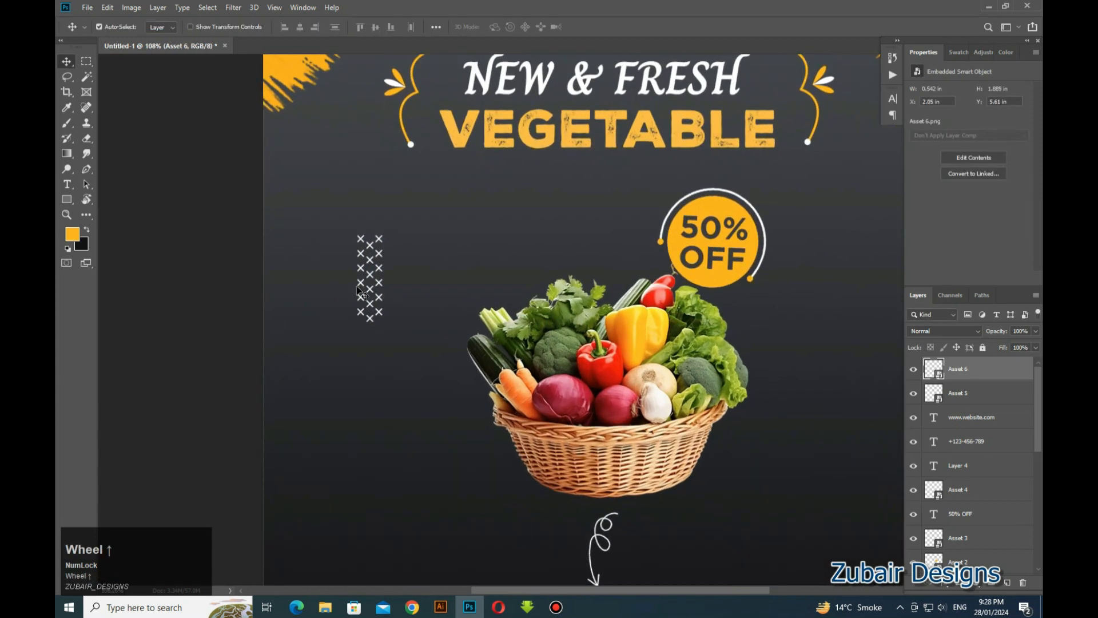
key(alt)
drag(369, 280, 876, 492)
scroll(650, 360, down, 3)
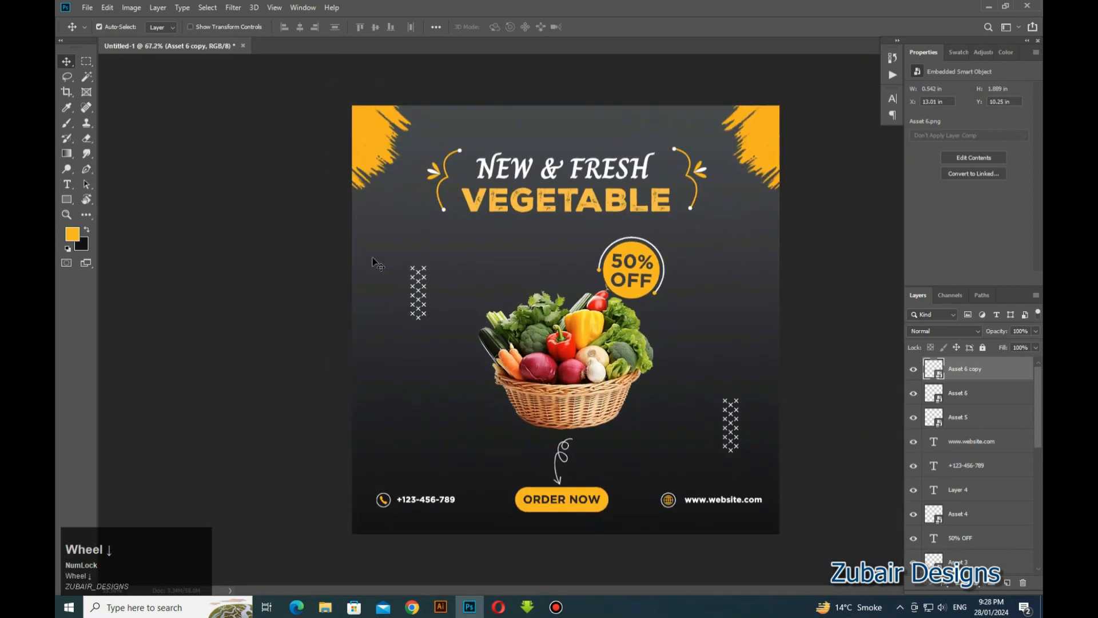
click(776, 346)
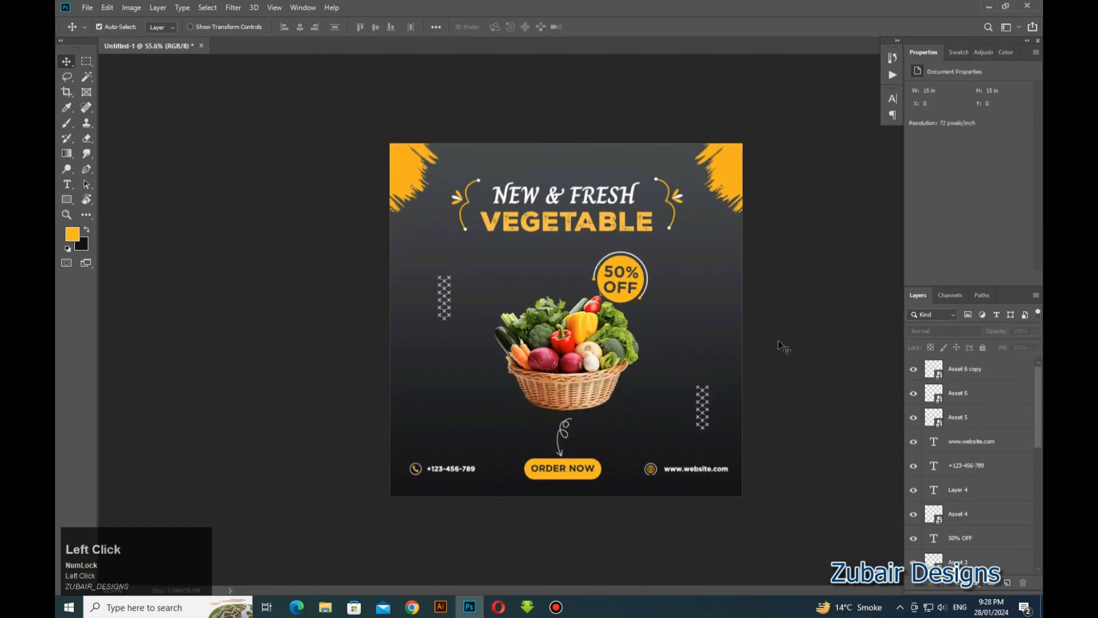
scroll(776, 342, up, 3)
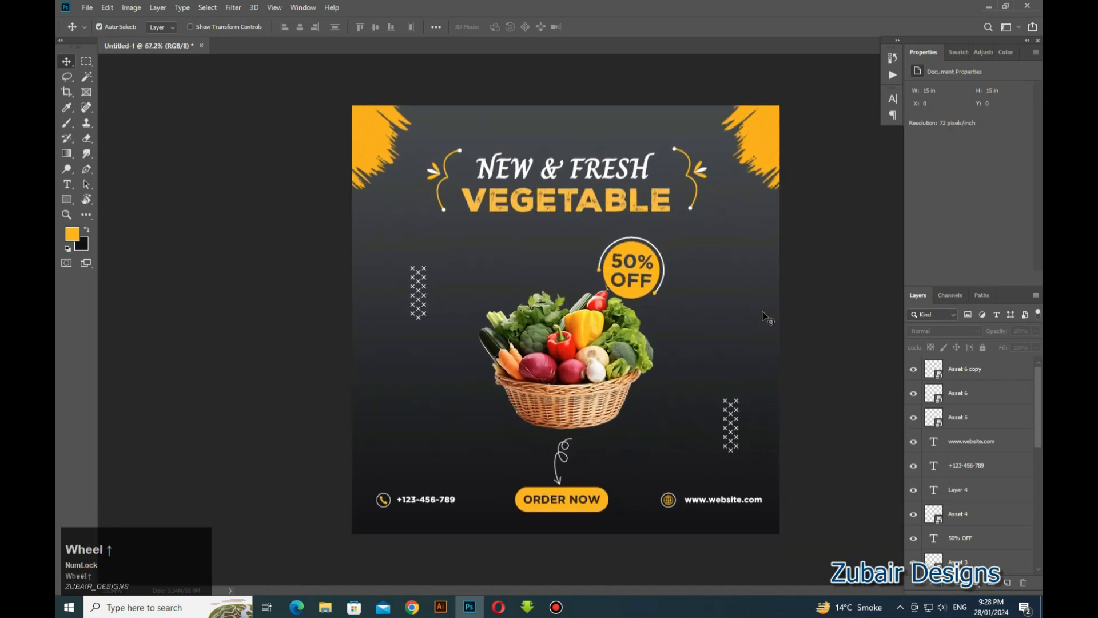